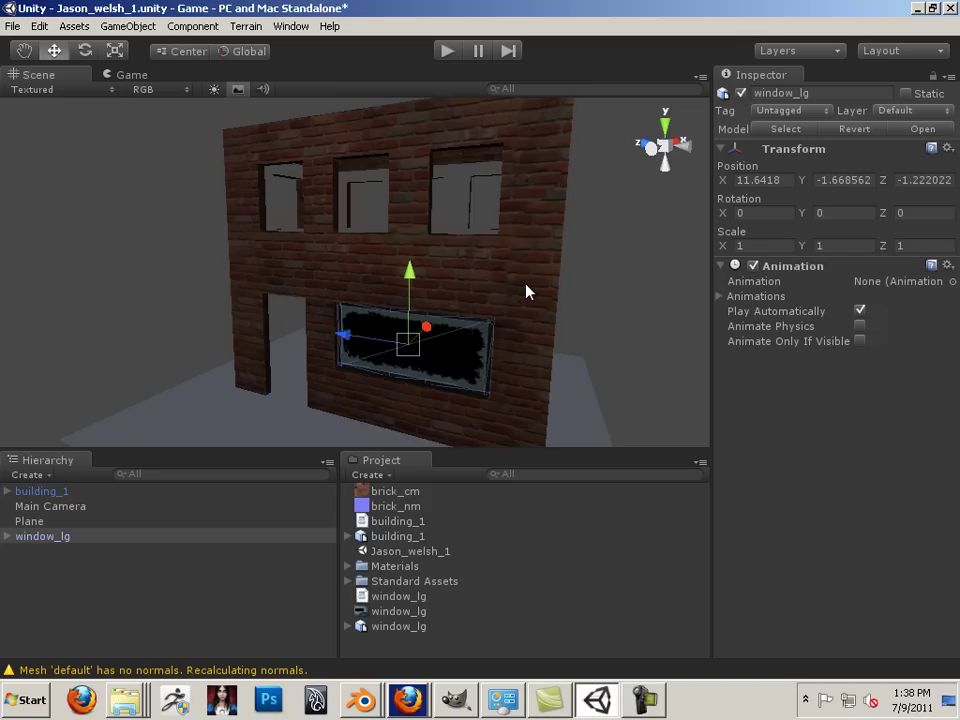
Step: Set the shader of the building mesh's brick_cm material to Bumped Diffuse
left_click(522, 291)
left_click(514, 279)
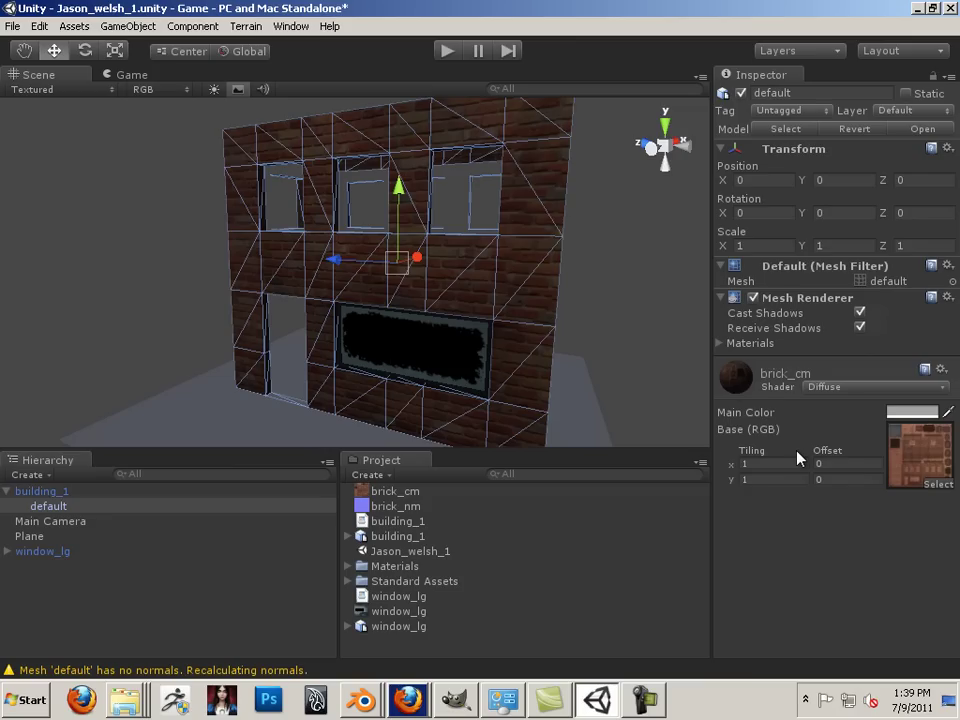
left_click(898, 388)
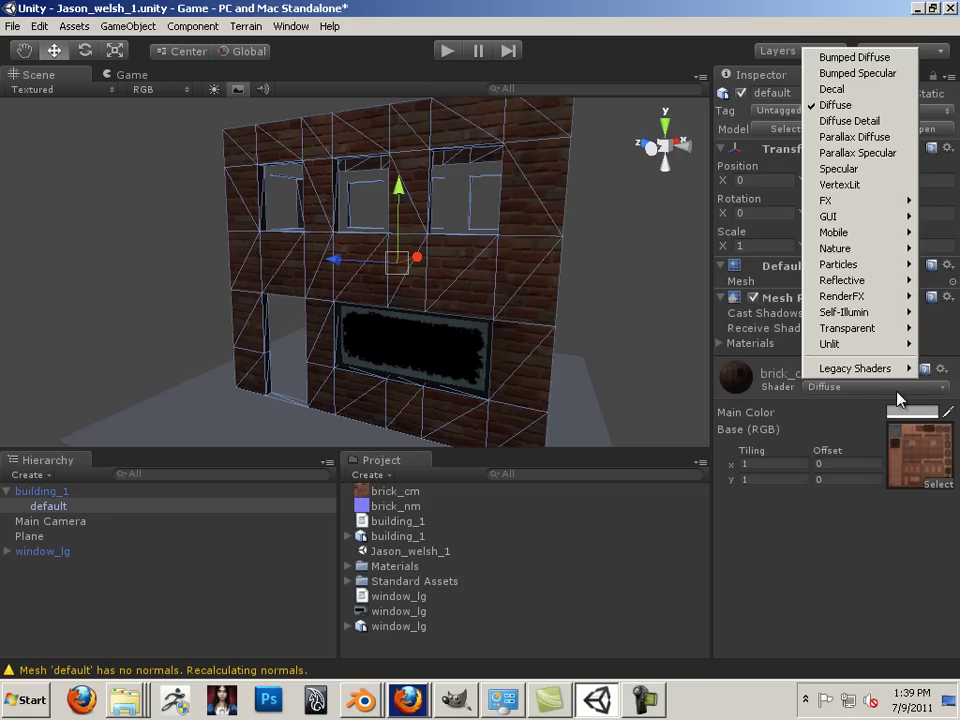
left_click(855, 57)
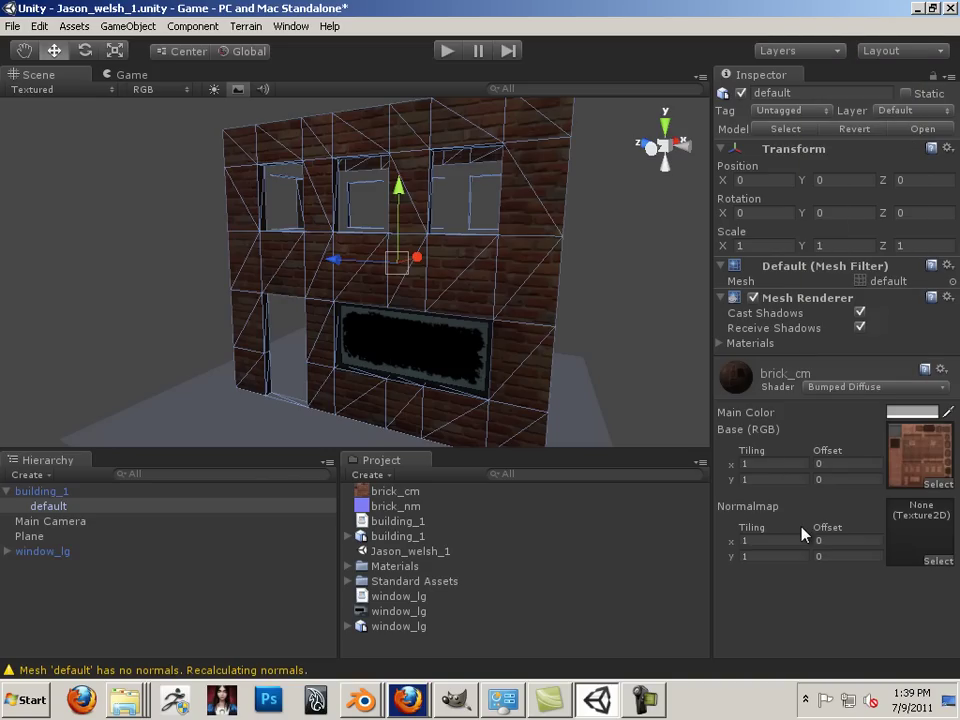
Step: Assign brick_nm as the brick_cm material's normal map and fix the texture so it is marked as a normal map
left_click(938, 561)
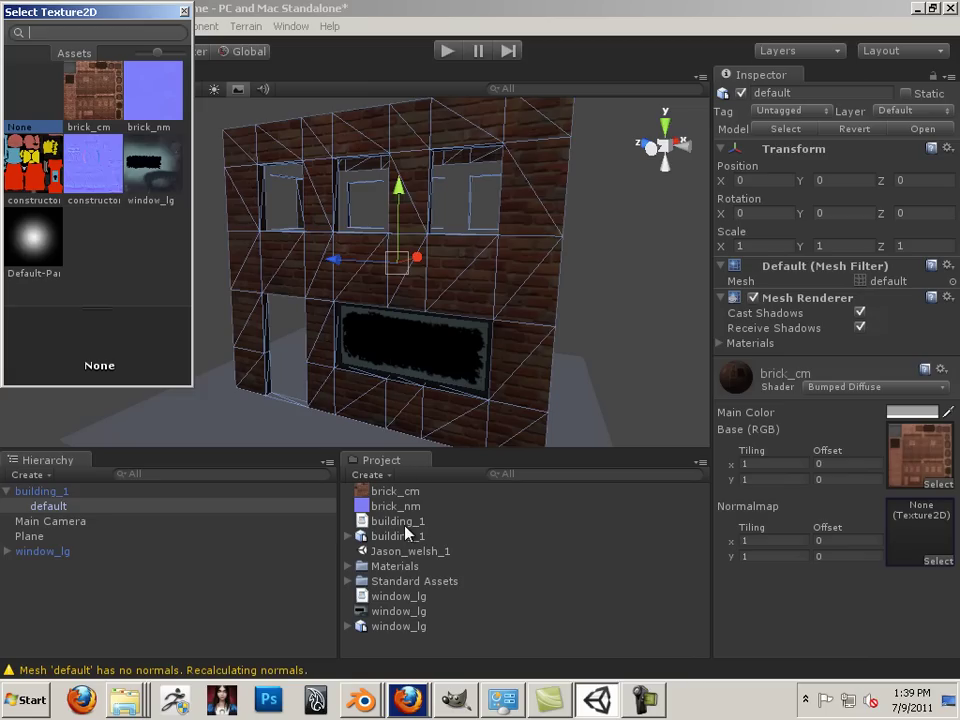
left_click(165, 100)
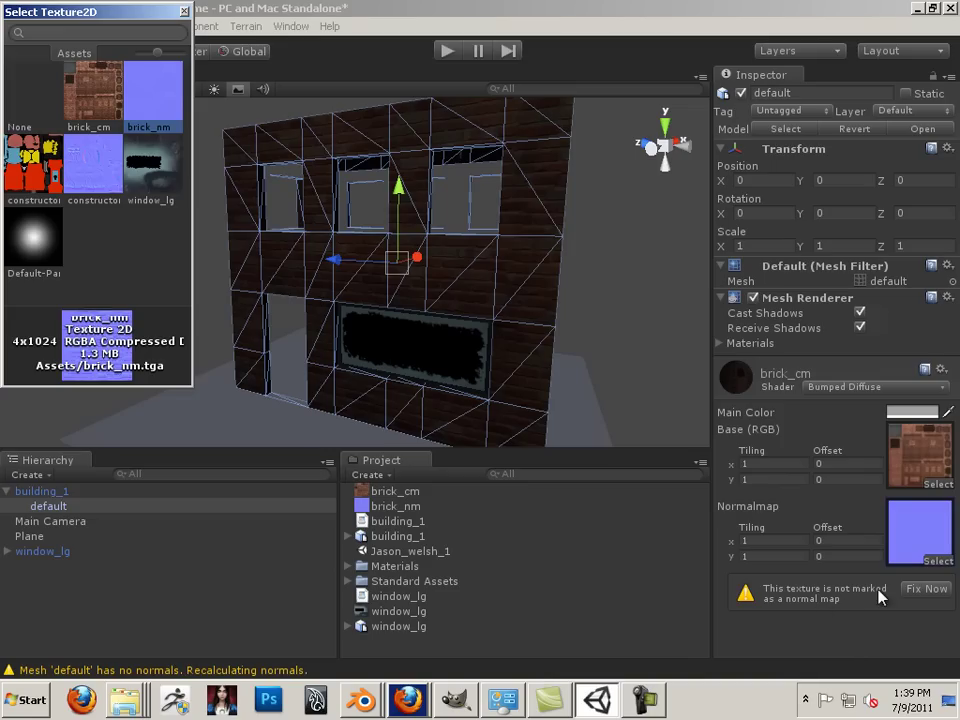
left_click(925, 588)
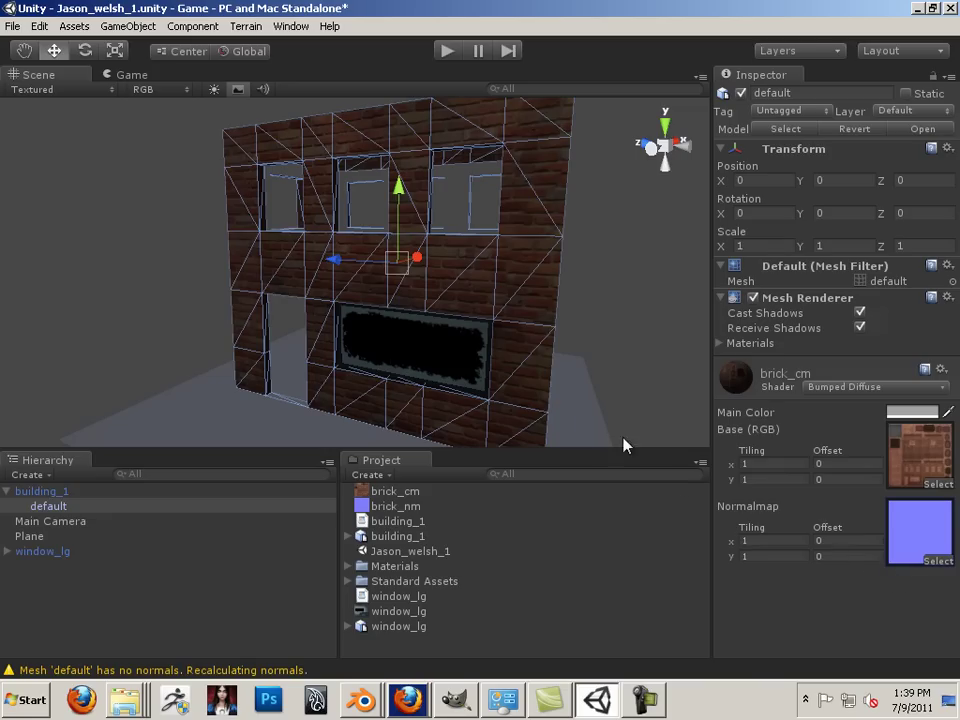
left_click(596, 312)
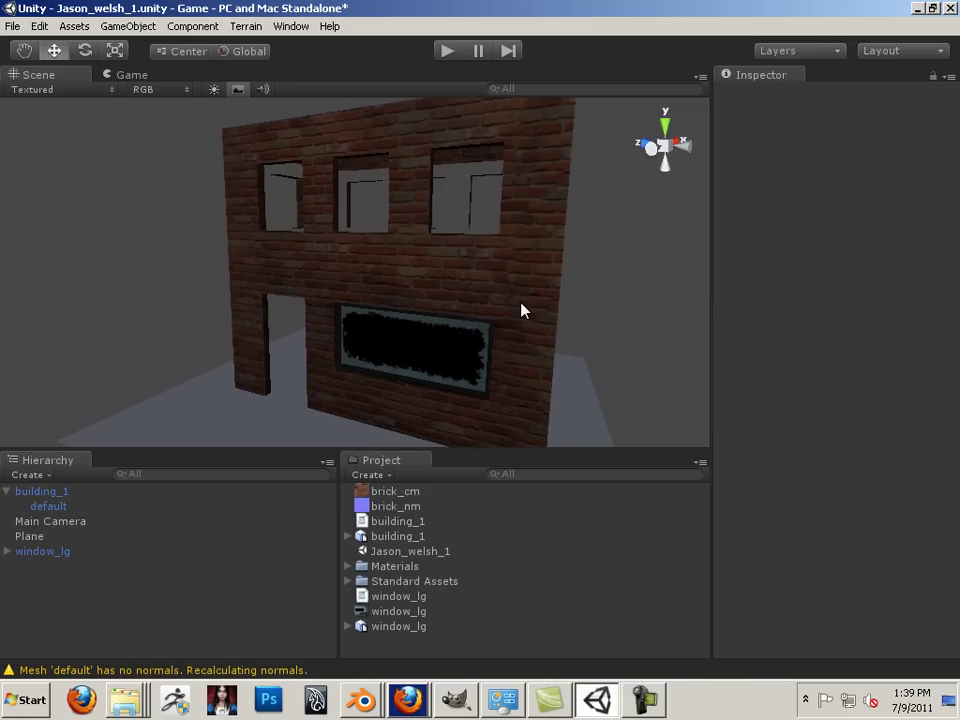
Step: Run the scene briefly to check how the building looks in the game, stop it and inspect the building in the scene
left_click(448, 50)
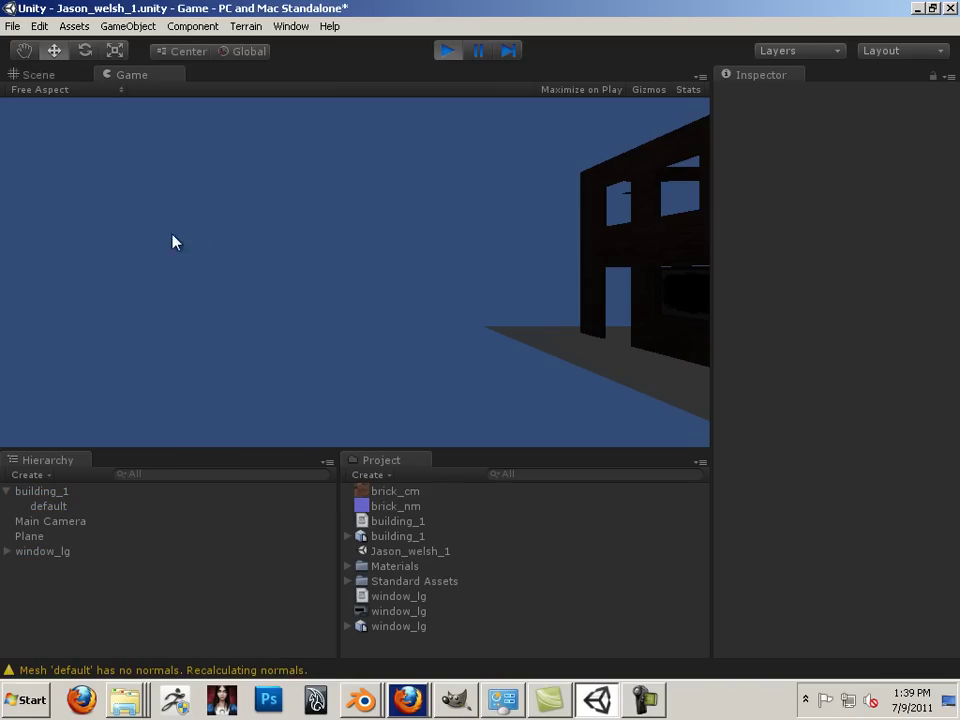
left_click(448, 50)
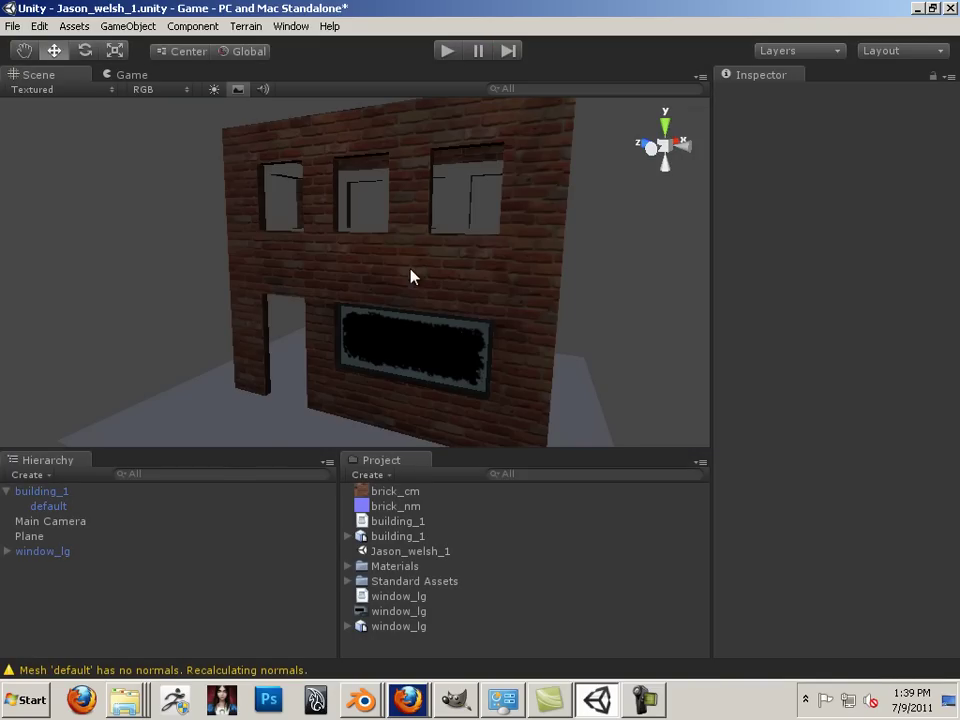
scroll(411, 273, "down", 5)
left_click(458, 246)
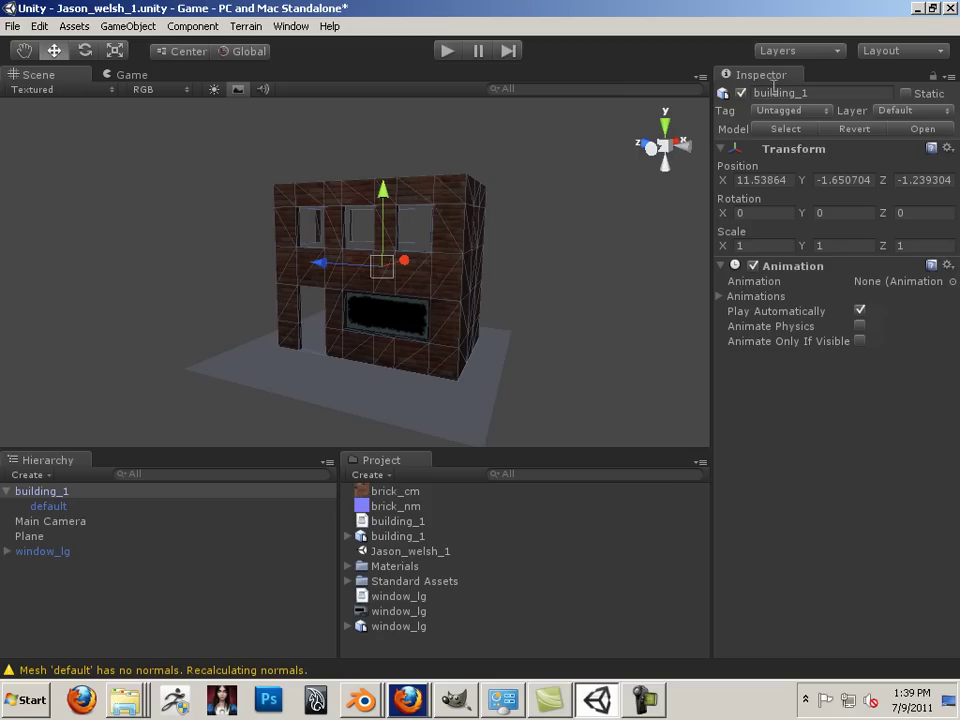
left_click(576, 312)
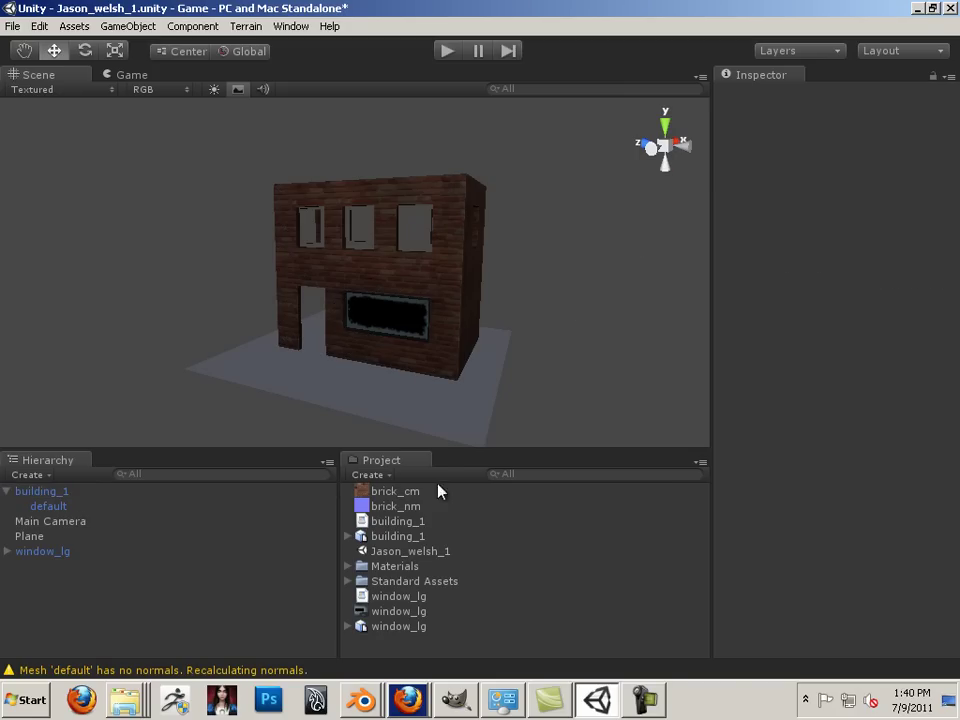
Step: Select the Main Camera, switch the editor to the 4 Split layout and widen the scene views
double_click(55, 525)
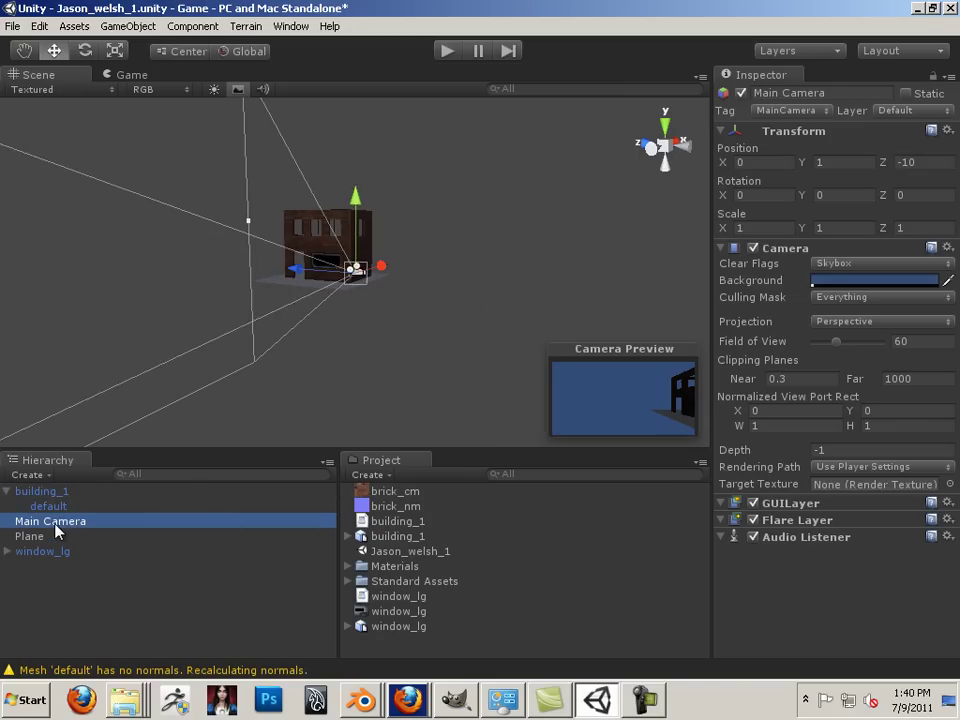
scroll(432, 318, "up", 3)
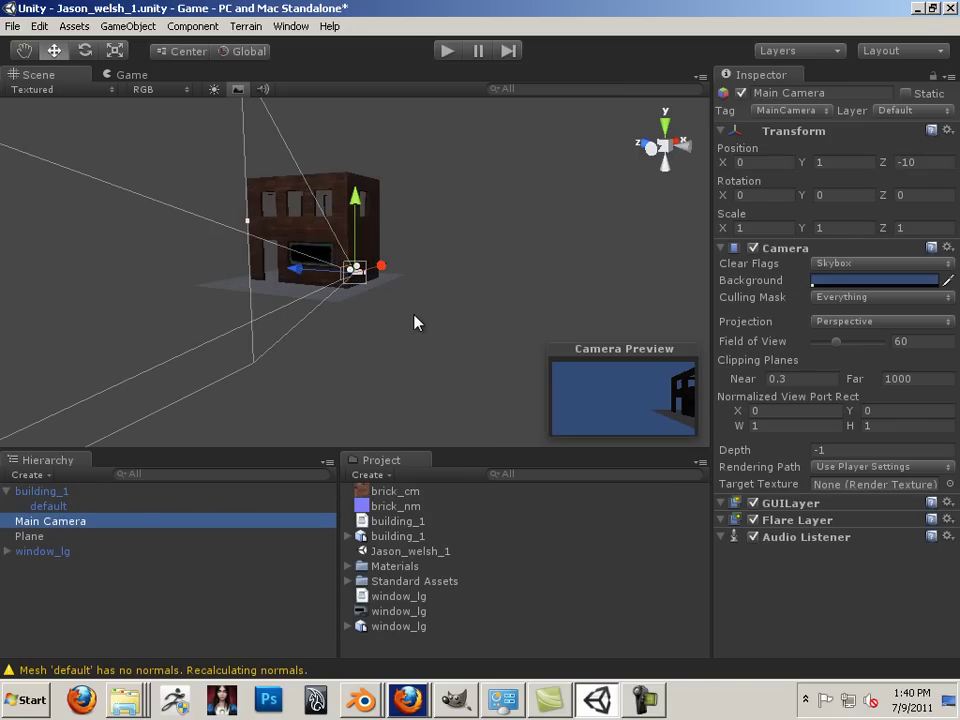
left_click(245, 26)
mouse_move(290, 28)
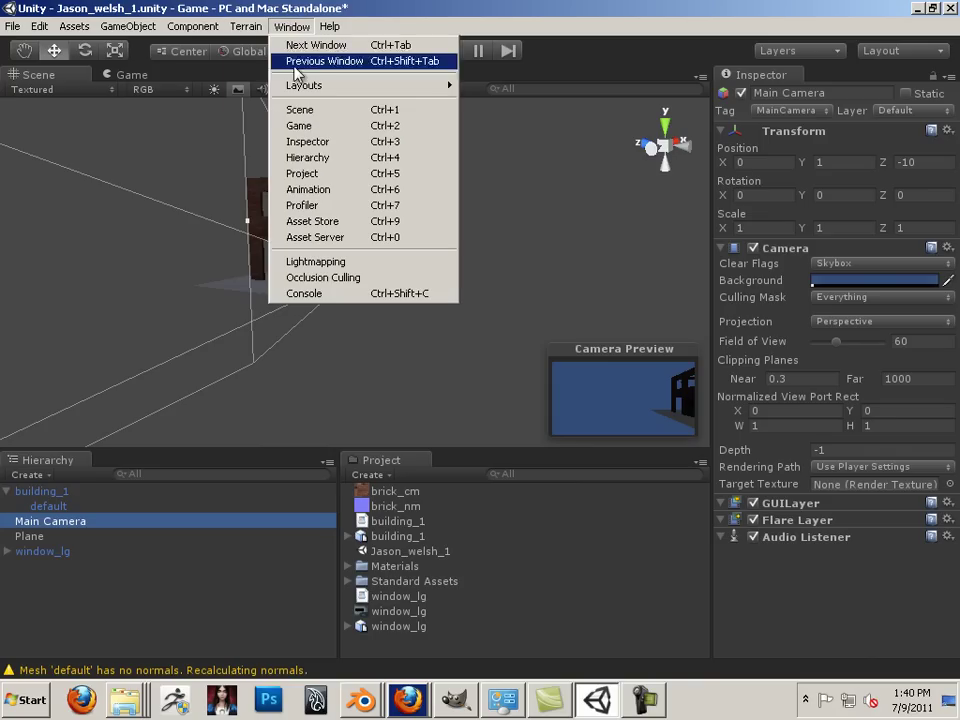
mouse_move(298, 92)
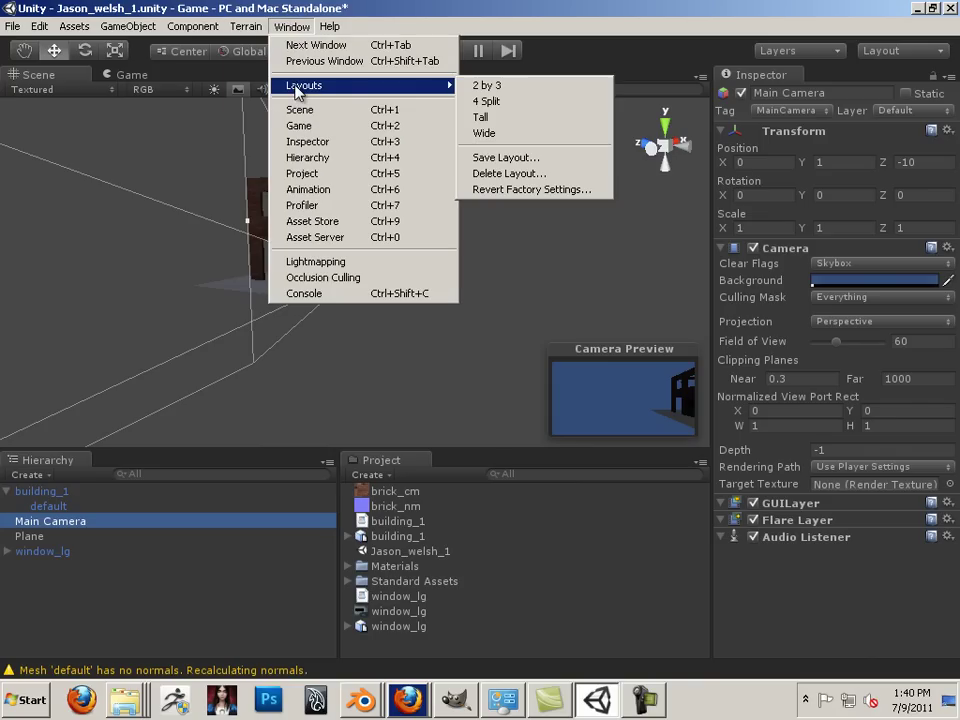
left_click(504, 106)
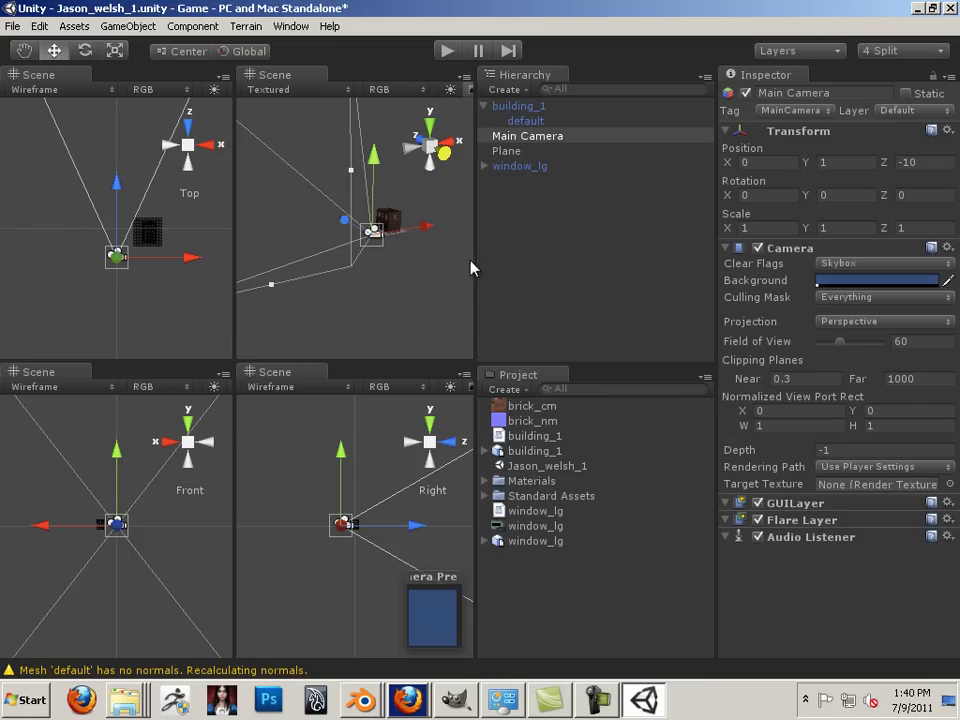
left_click_drag(472, 263, 525, 264)
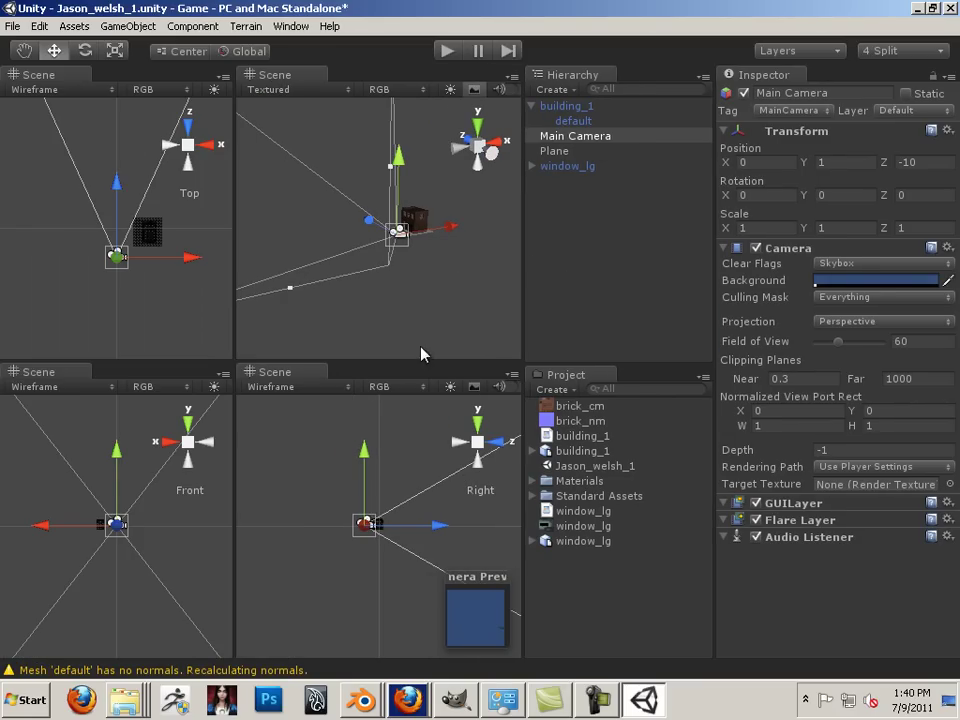
Step: Move the Main Camera to about X -4.27, Z -1.79 in front of the building and widen the Top view
mouse_move(190, 258)
left_mouse_down()
mouse_move(223, 263)
mouse_move(172, 262)
left_mouse_up()
left_click_drag(106, 190, 106, 166)
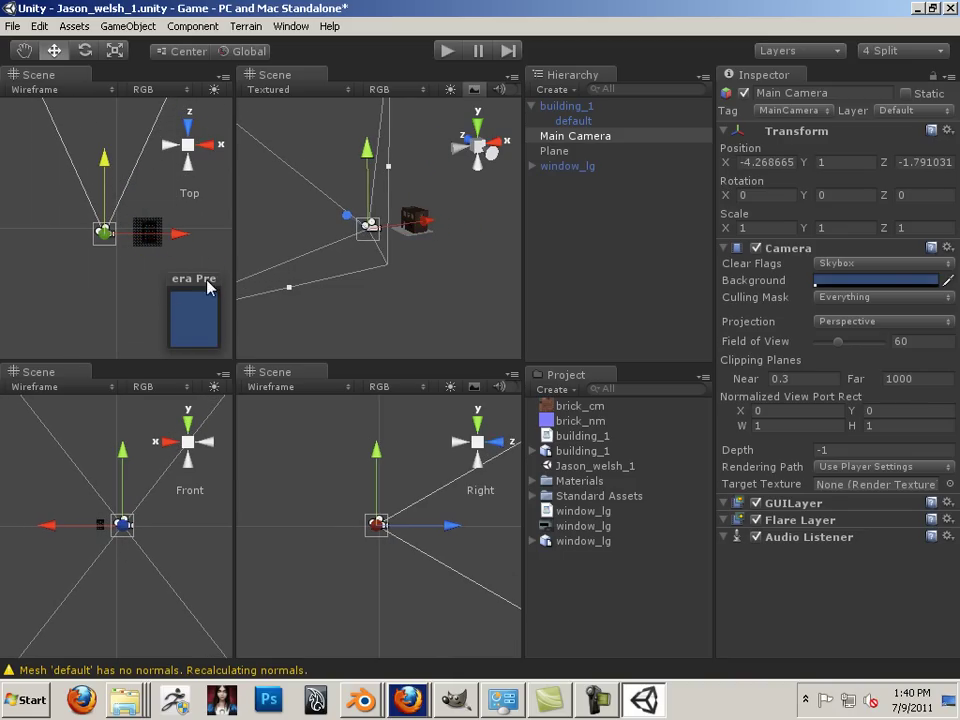
left_click_drag(234, 266, 331, 294)
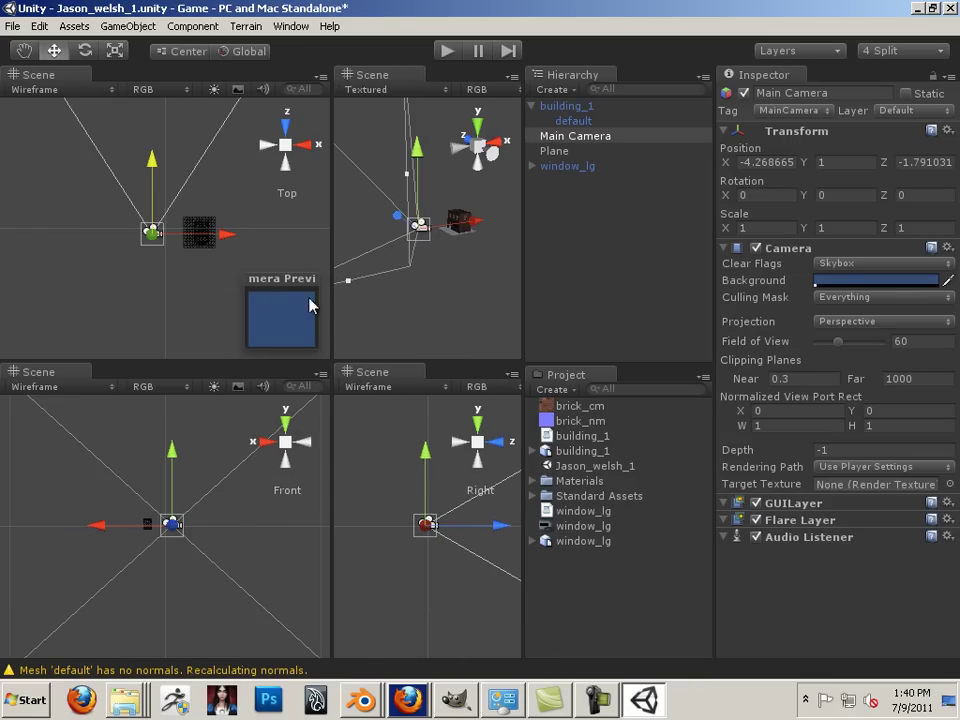
Step: Rotate the Main Camera to about 91.7° on Y to face the building and move it closer, to about X 2.66
left_click(85, 50)
left_click_drag(238, 214, 876, 566)
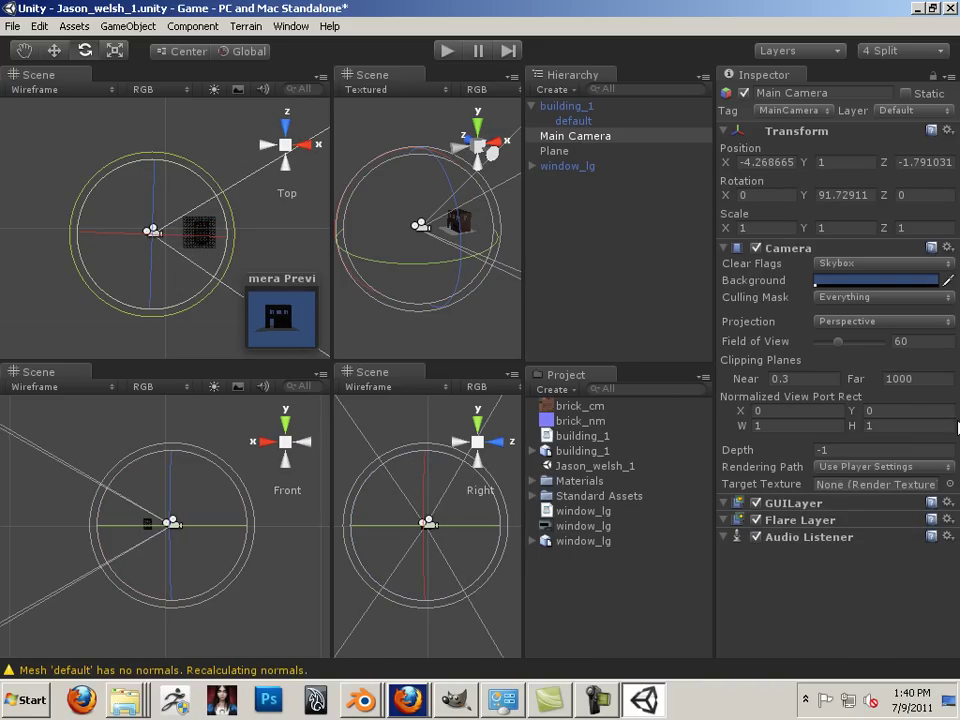
left_click(52, 47)
left_click_drag(221, 236, 255, 240)
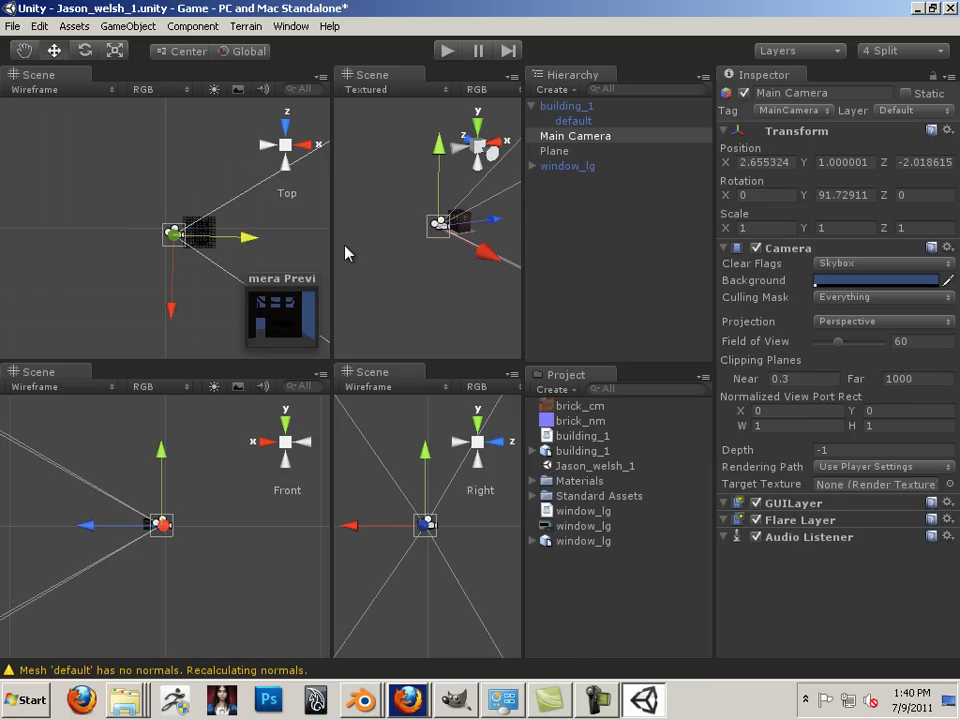
Step: Run the scene and enlarge the Game view, framing the camera and building in the textured scene view
left_click(449, 51)
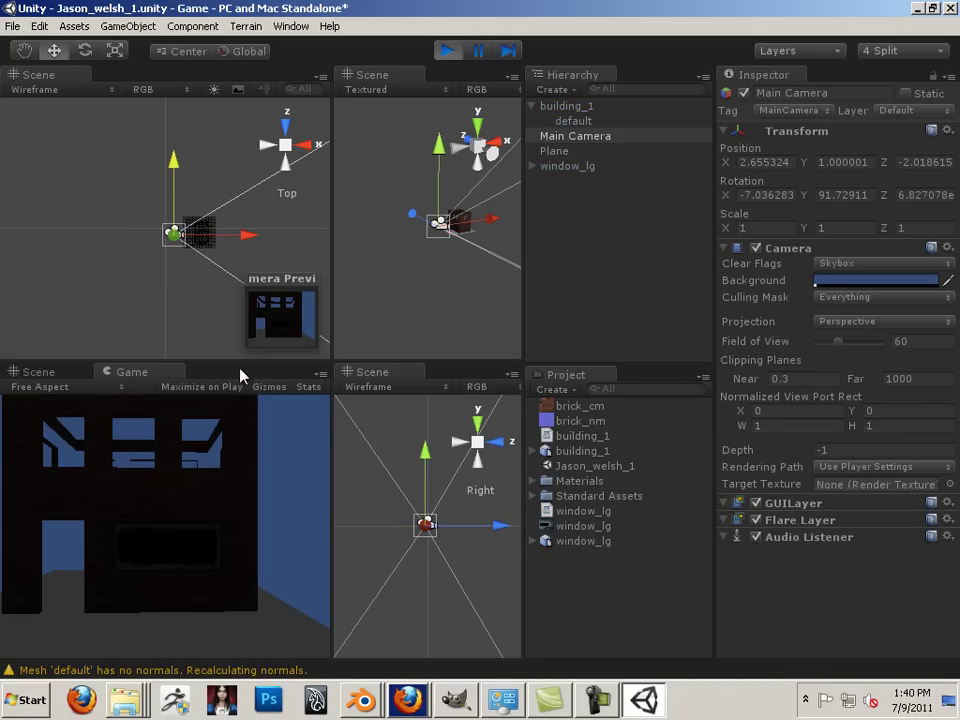
left_click_drag(240, 364, 240, 272)
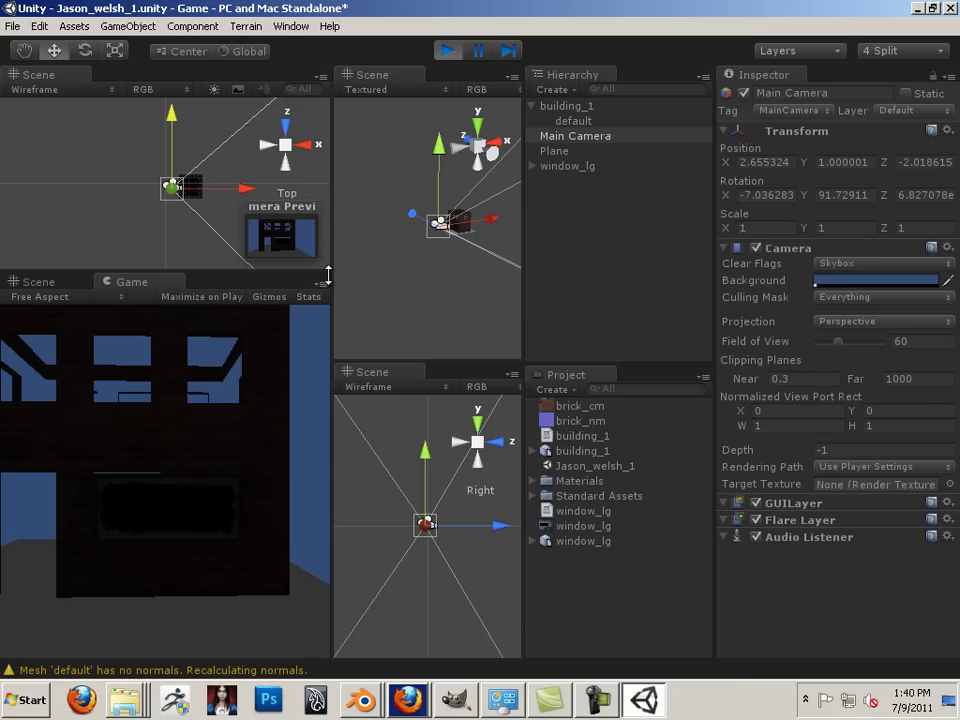
left_click_drag(333, 270, 265, 262)
scroll(371, 286, "up", 2)
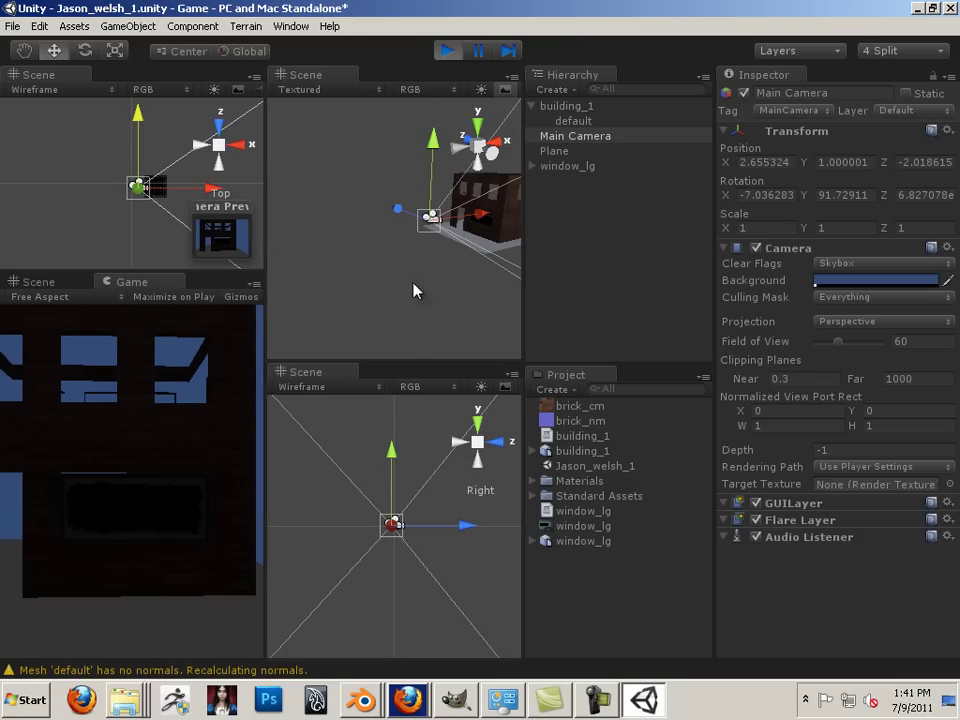
left_click_drag(450, 279, 300, 205, "alt")
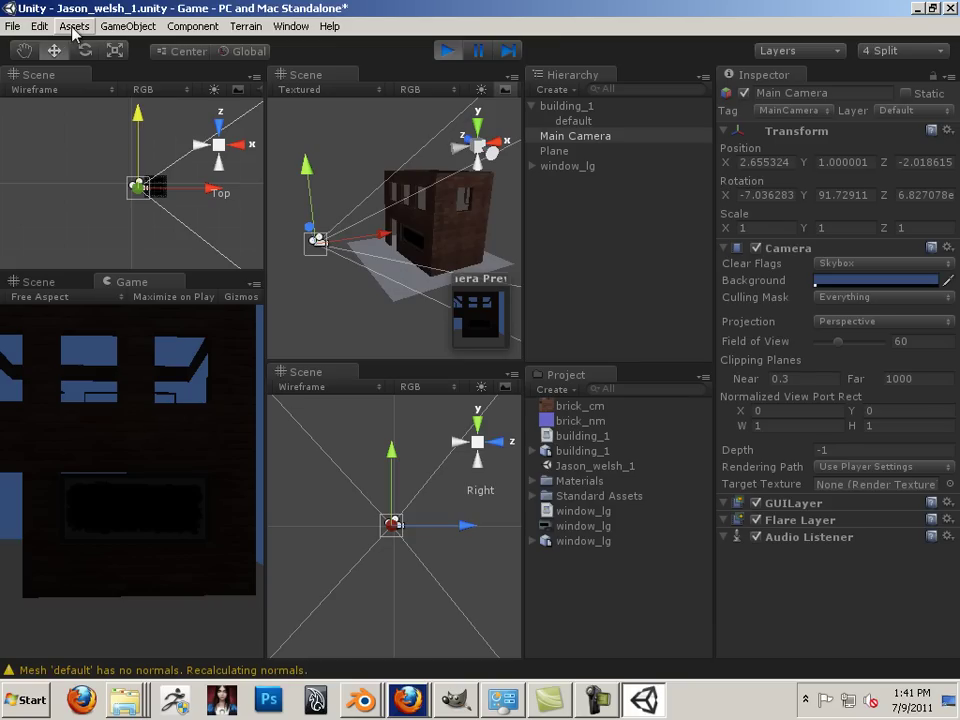
Step: Add a directional light, rotate it to about 22.7° on X and 54.6° on Y towards the facade, and widen the Game view
left_click(110, 28)
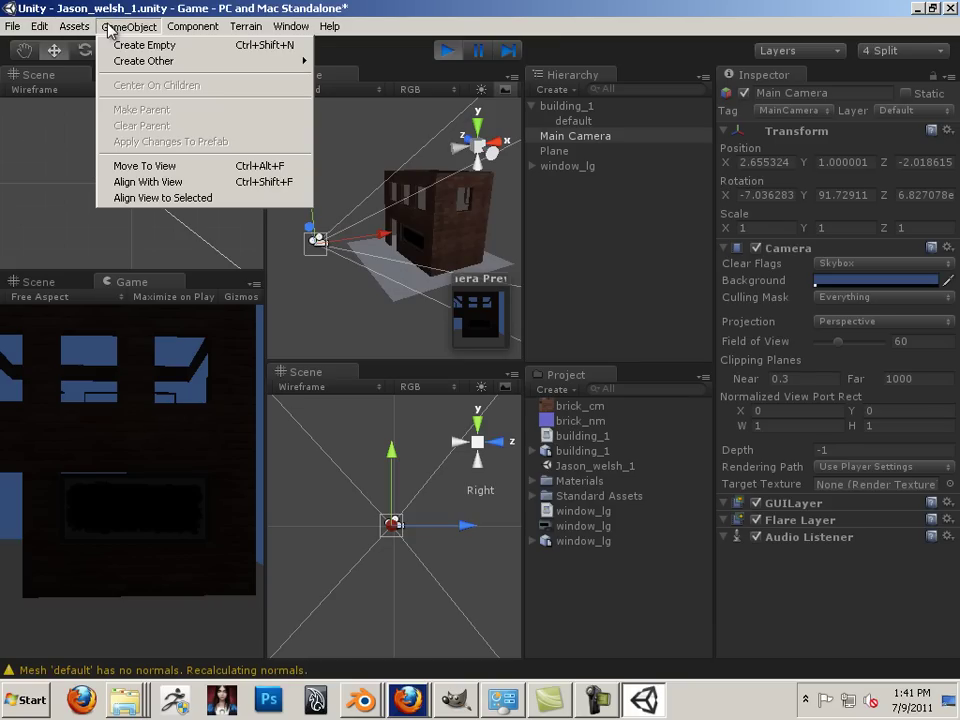
mouse_move(130, 66)
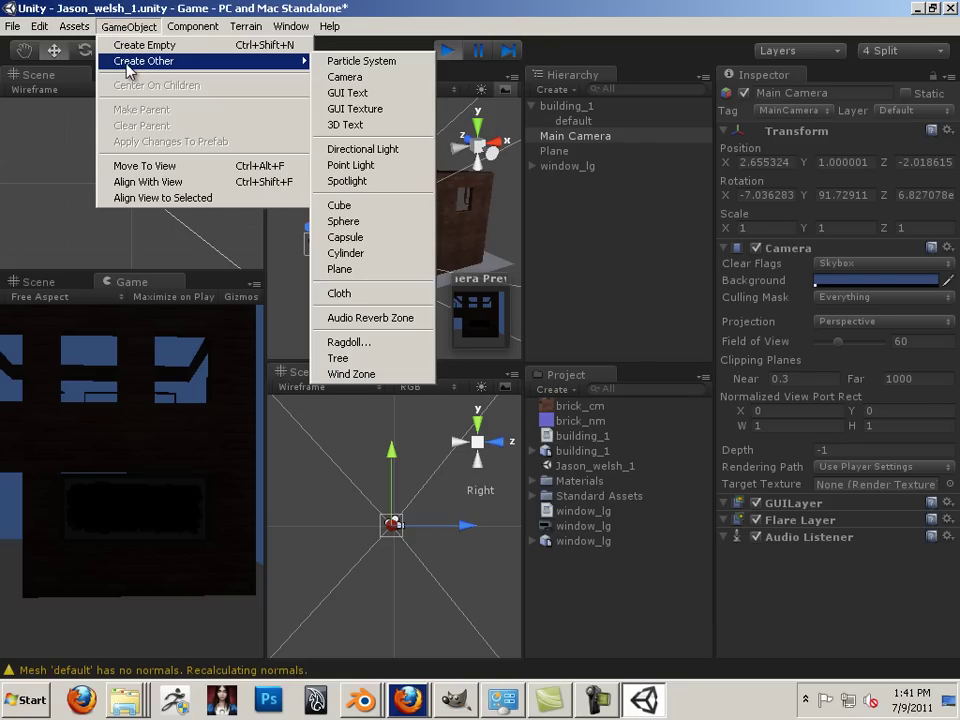
left_click(370, 150)
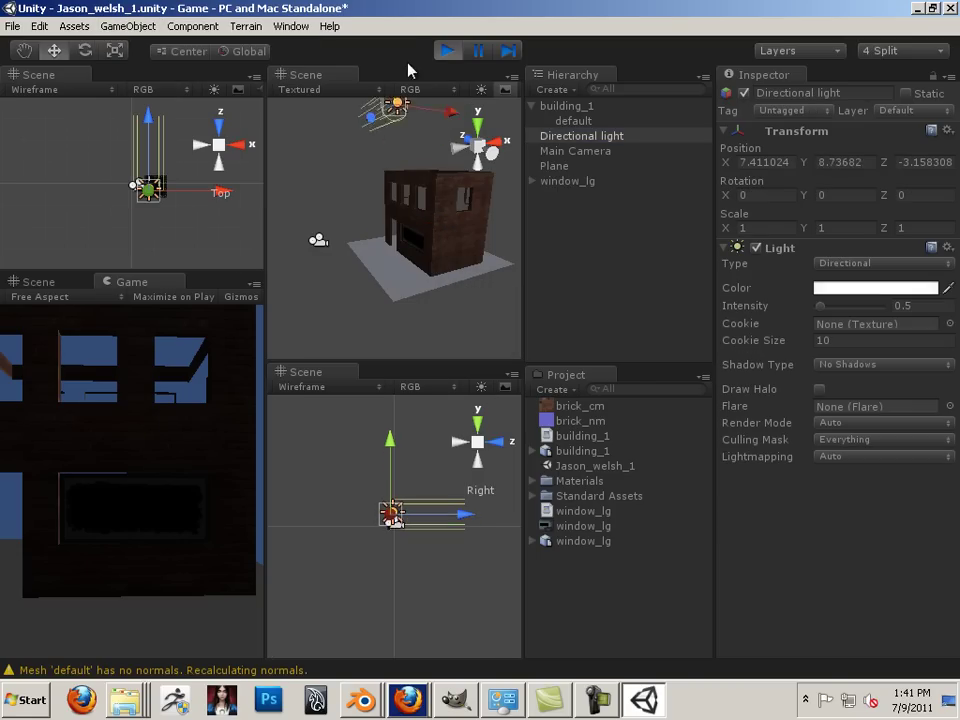
left_click(86, 50)
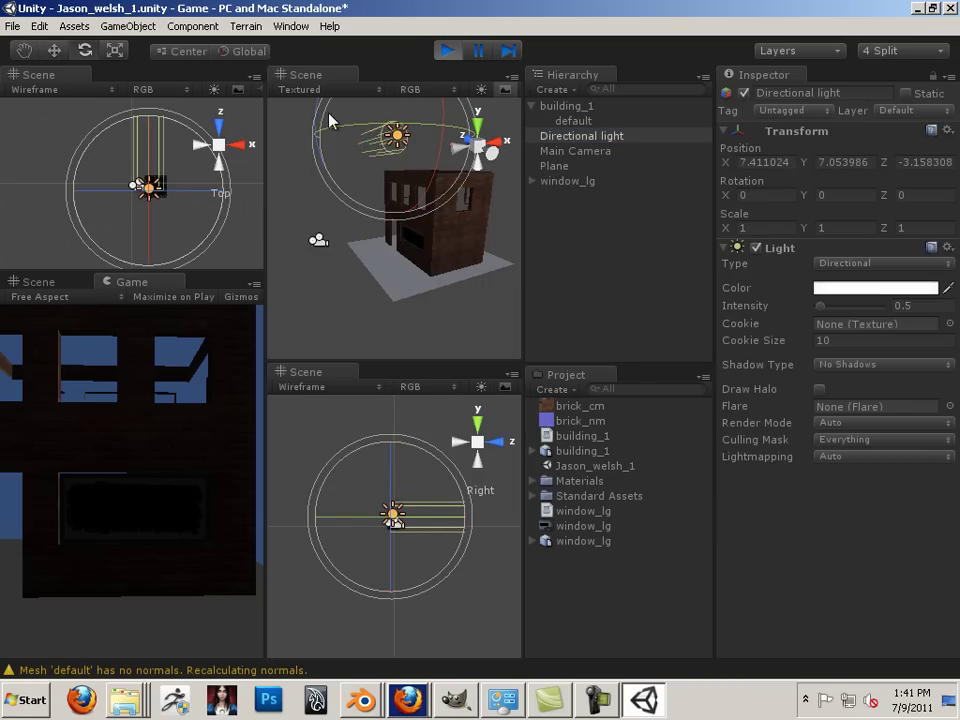
left_click_drag(365, 130, 343, 88)
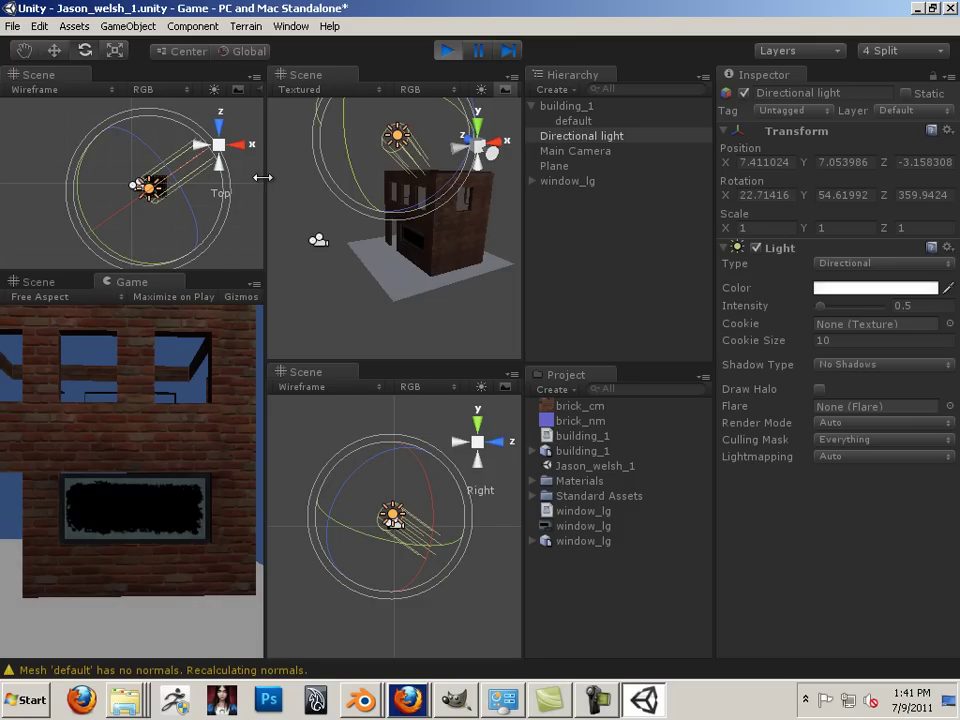
left_click_drag(262, 180, 390, 193)
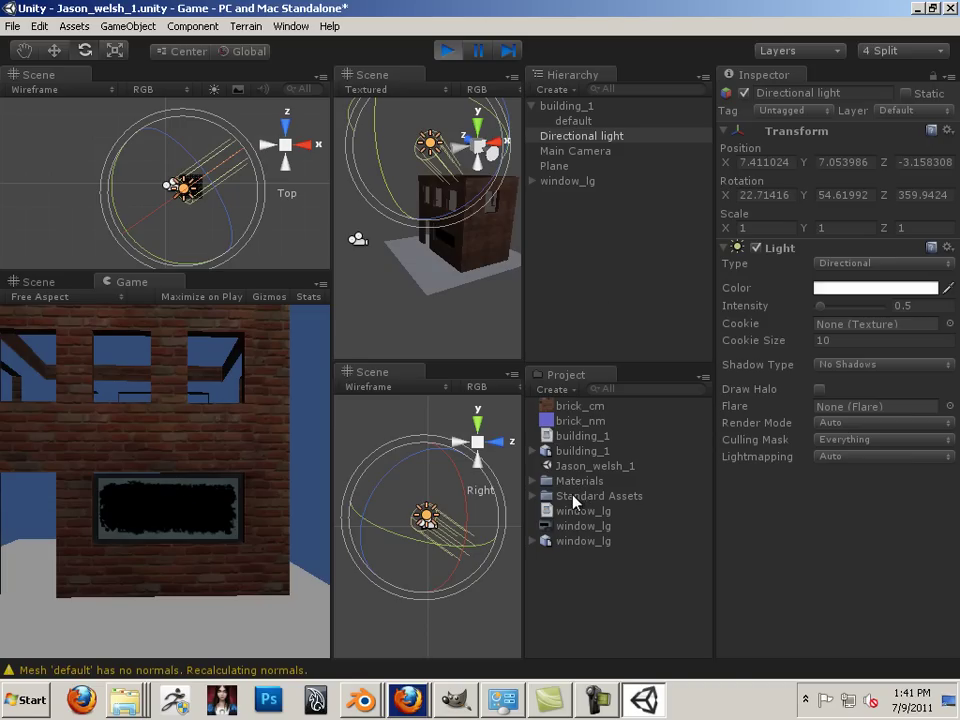
Step: Examine the import settings of the window_lg model asset
left_click(570, 541)
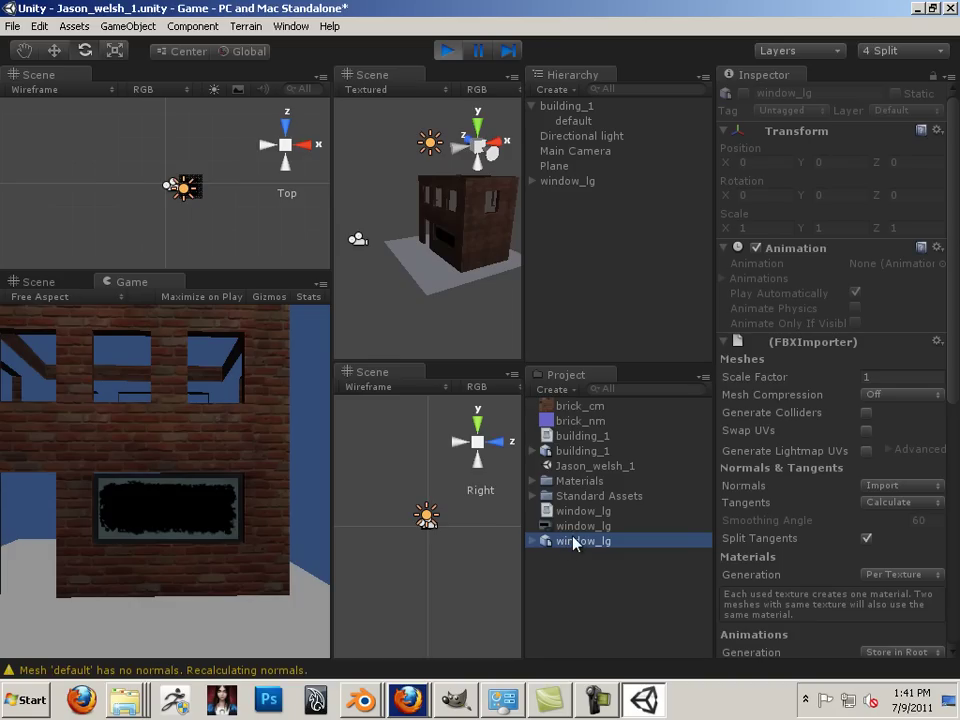
scroll(955, 512, "down", 9)
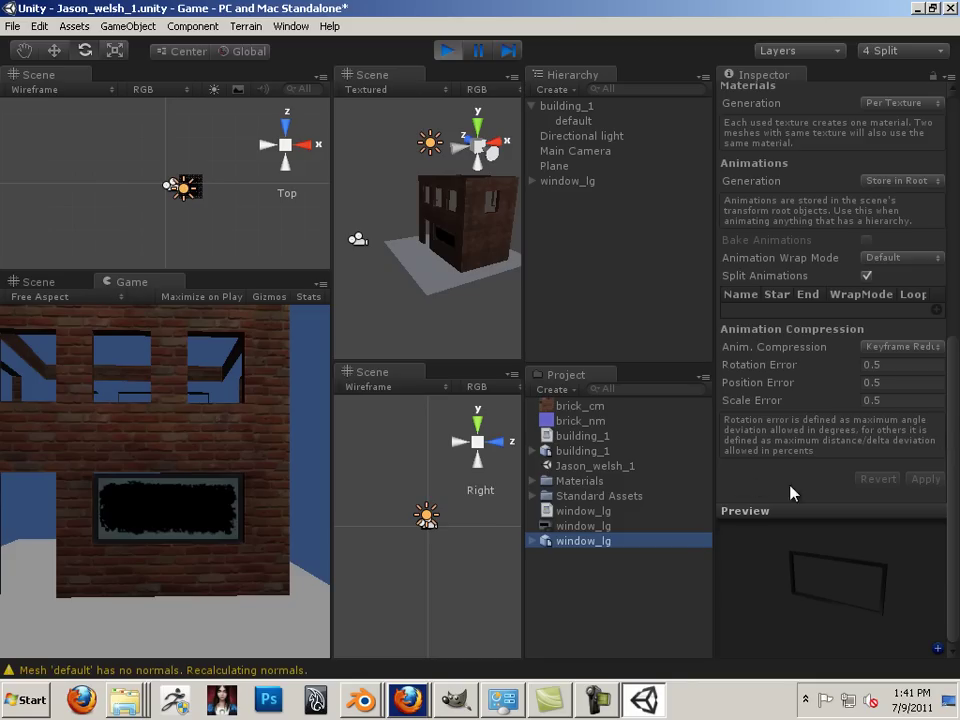
scroll(790, 492, "up", 9)
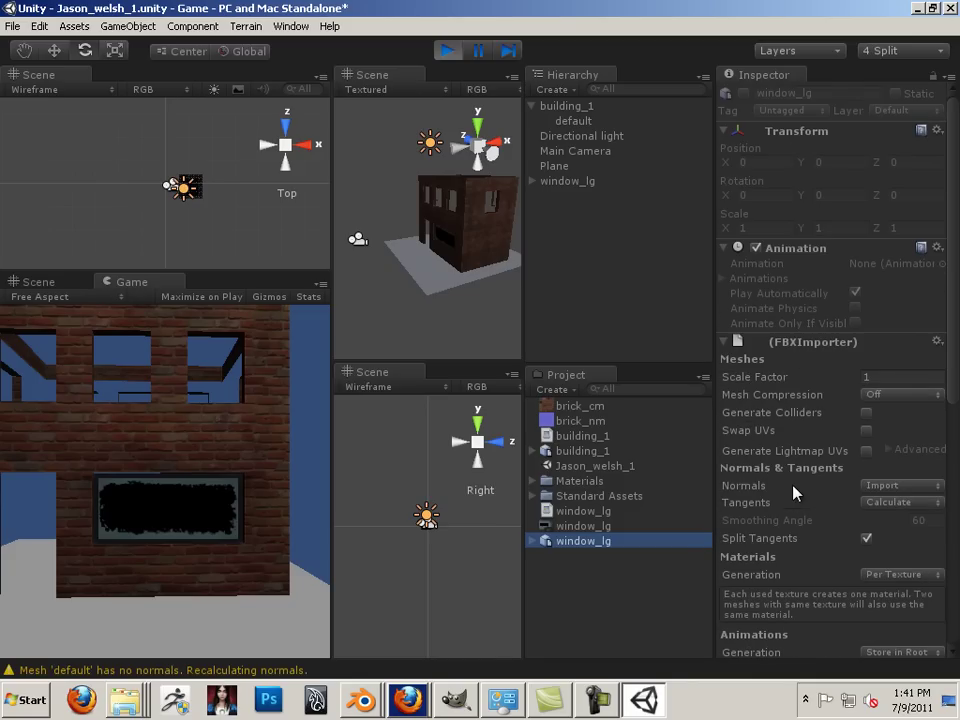
left_click(168, 511)
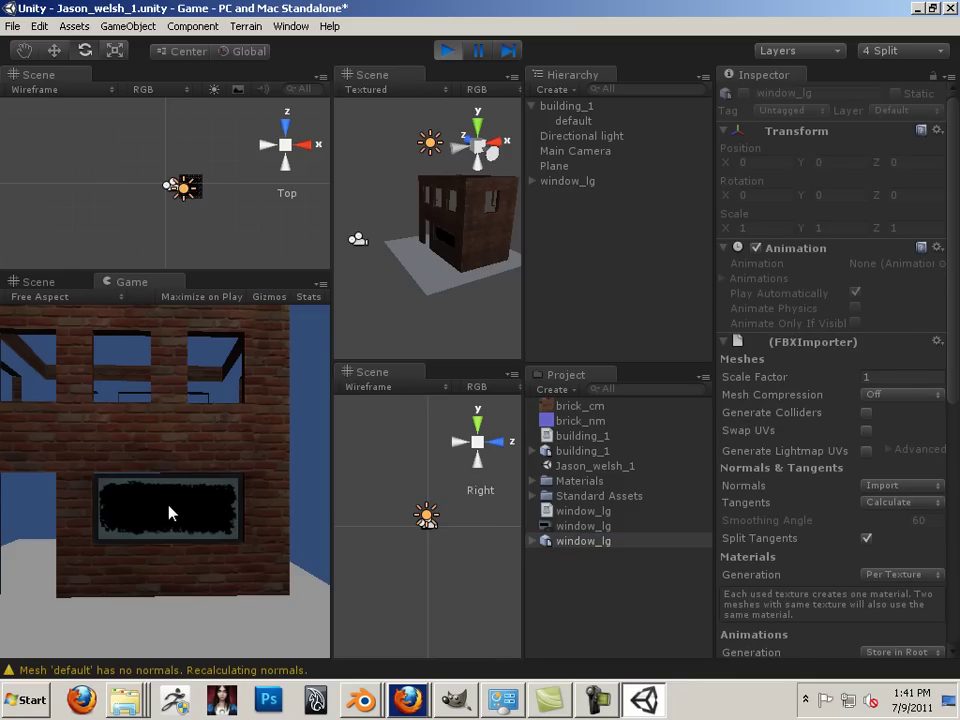
Step: Change the shader of the window_lg model's default mesh material to Transparent/Bumped Diffuse
left_click(554, 528)
left_click(529, 540)
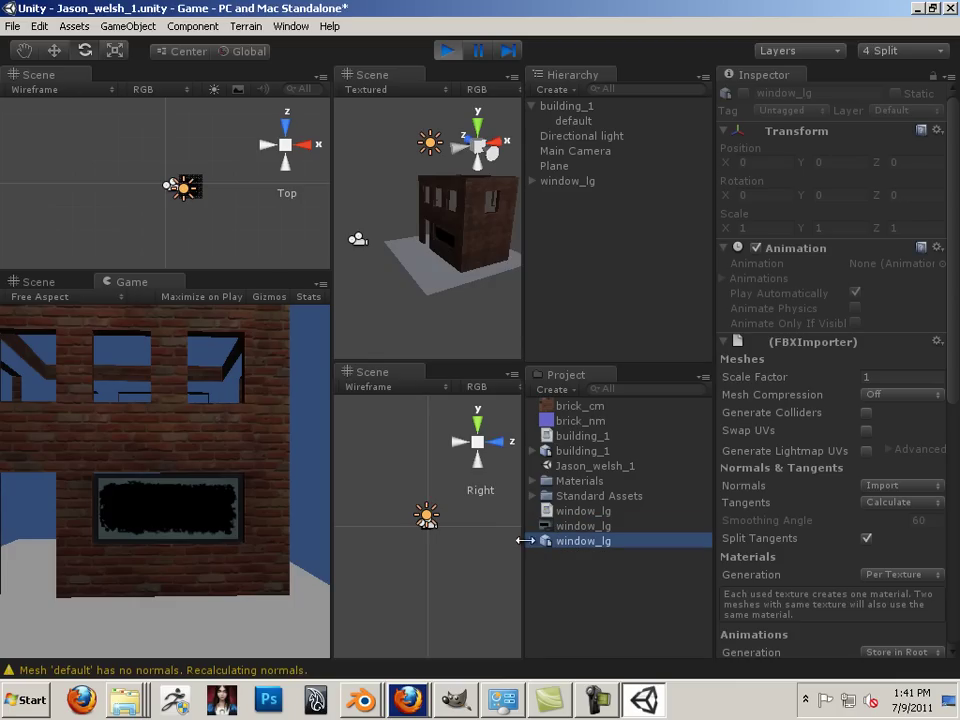
left_click(532, 541)
left_click(565, 556)
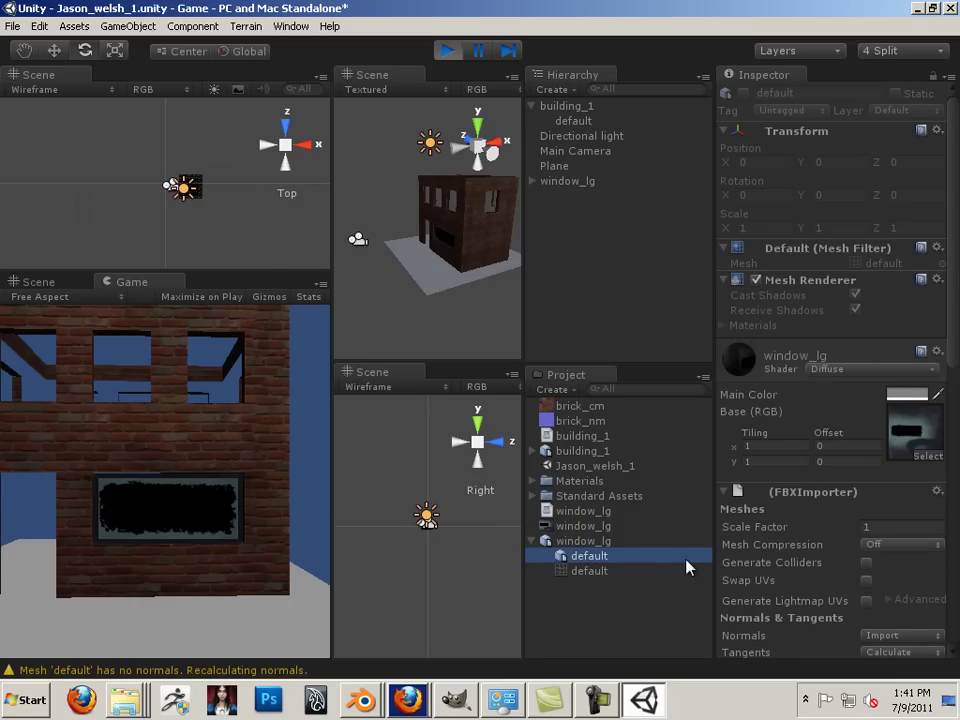
left_click(853, 370)
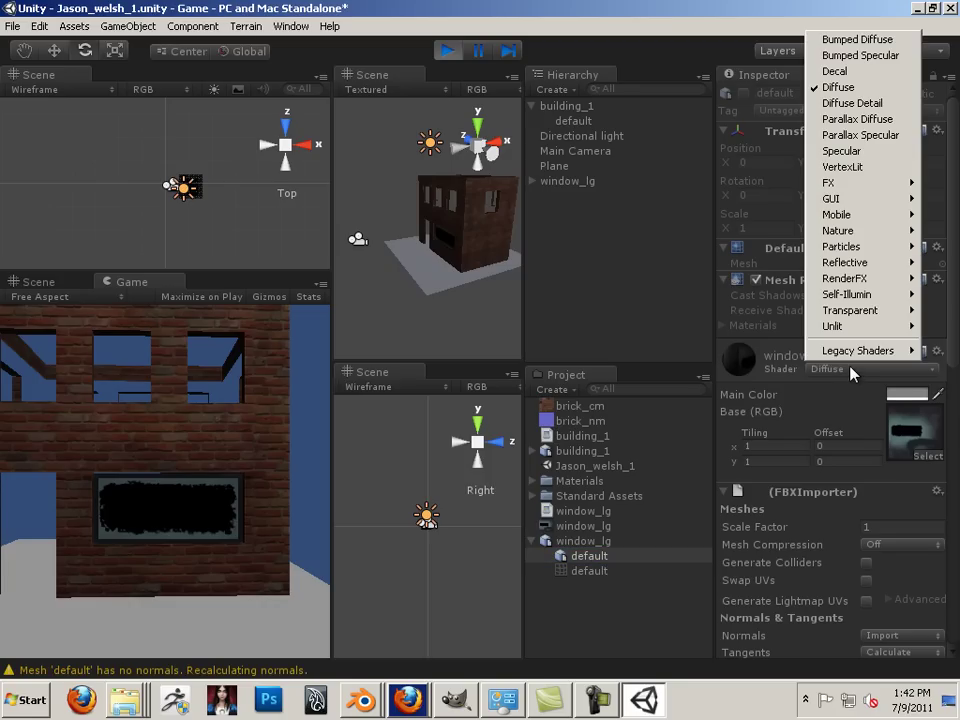
mouse_move(822, 314)
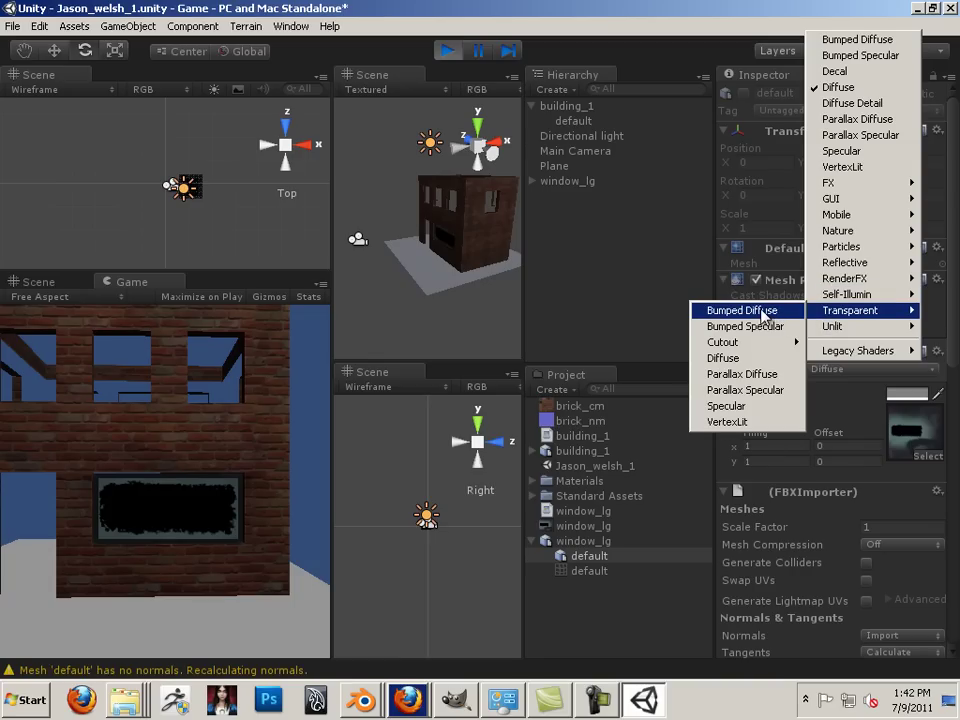
left_click(763, 311)
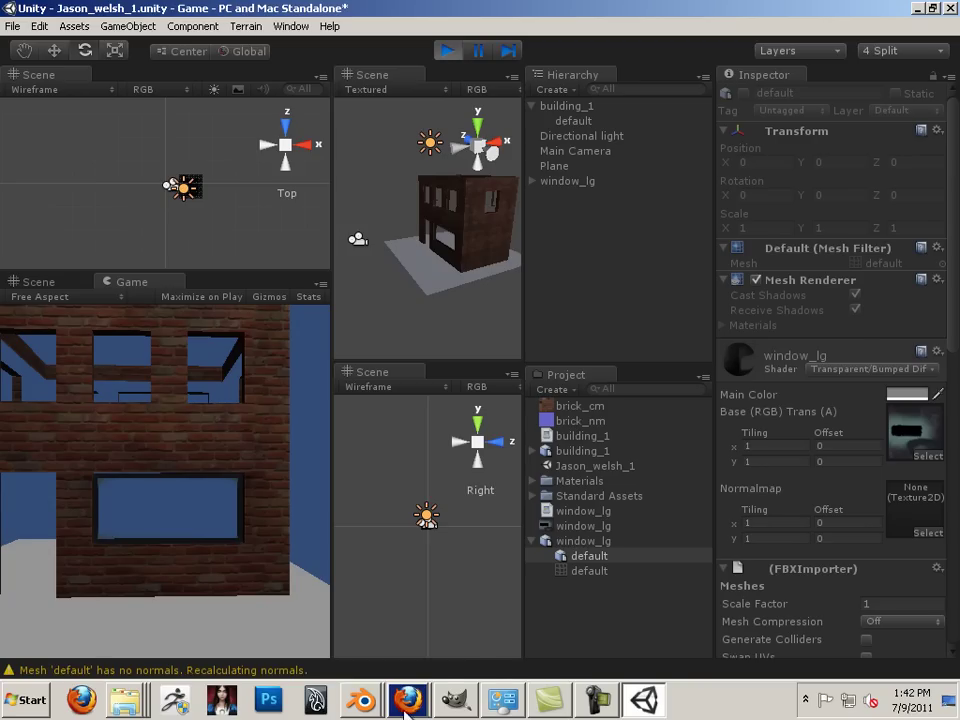
Step: Switch to Blender, select the small upper window window_sm, and start a Wavefront (.obj) export
left_click(362, 700)
left_click(386, 662)
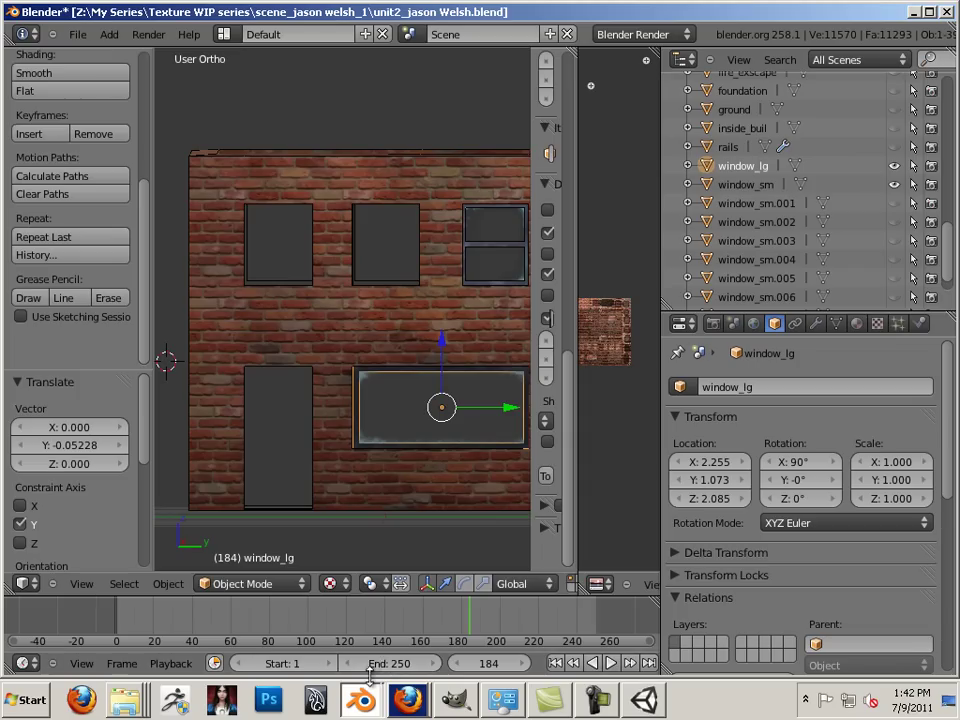
right_click(490, 260)
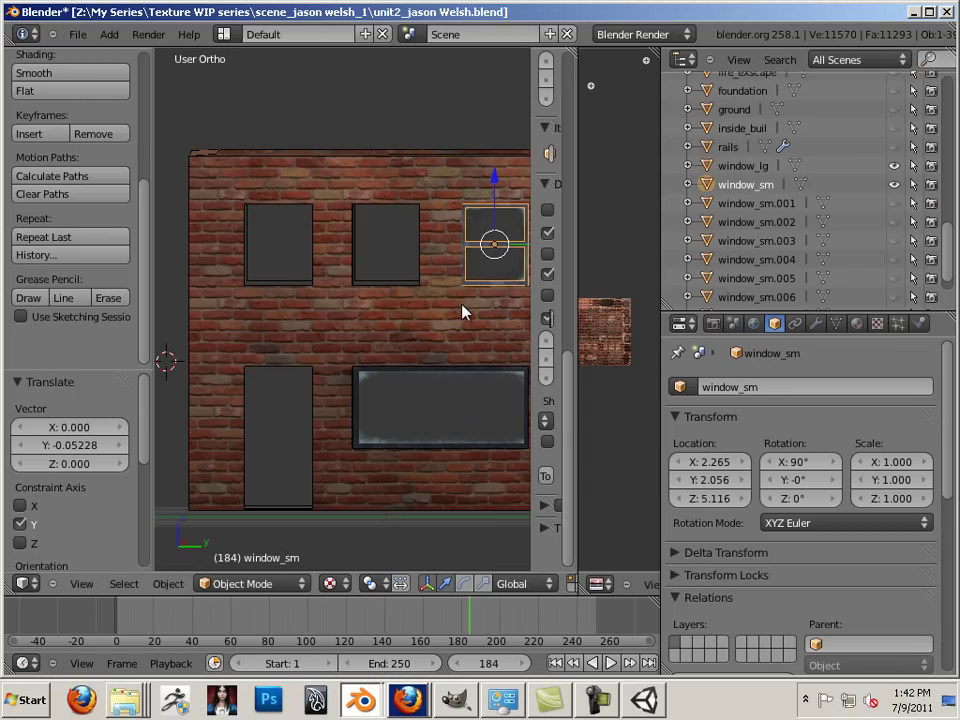
left_click(76, 34)
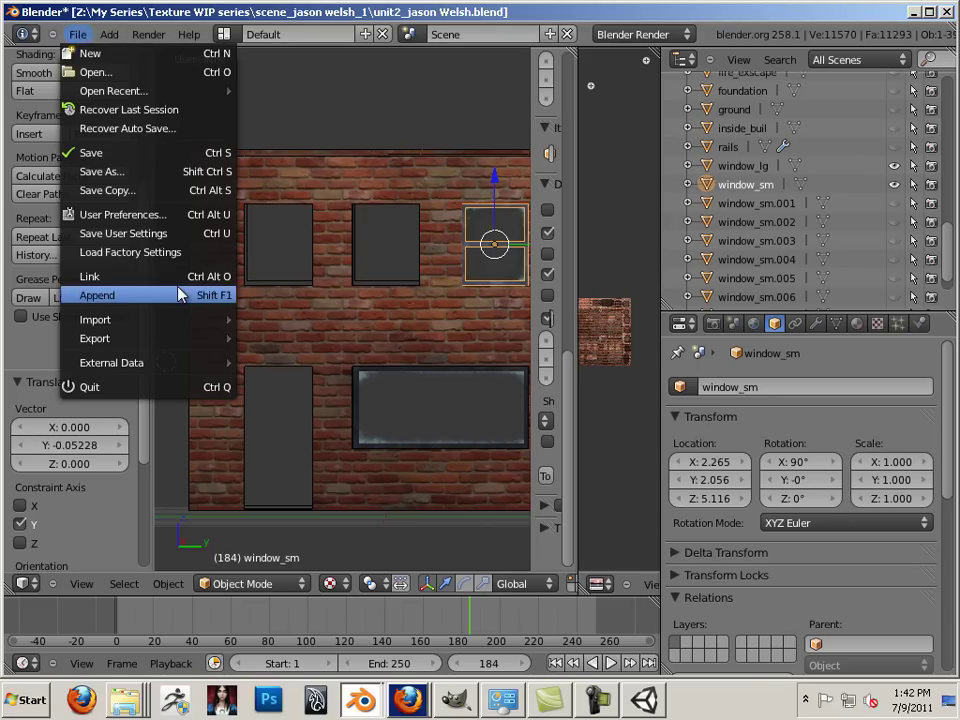
mouse_move(178, 344)
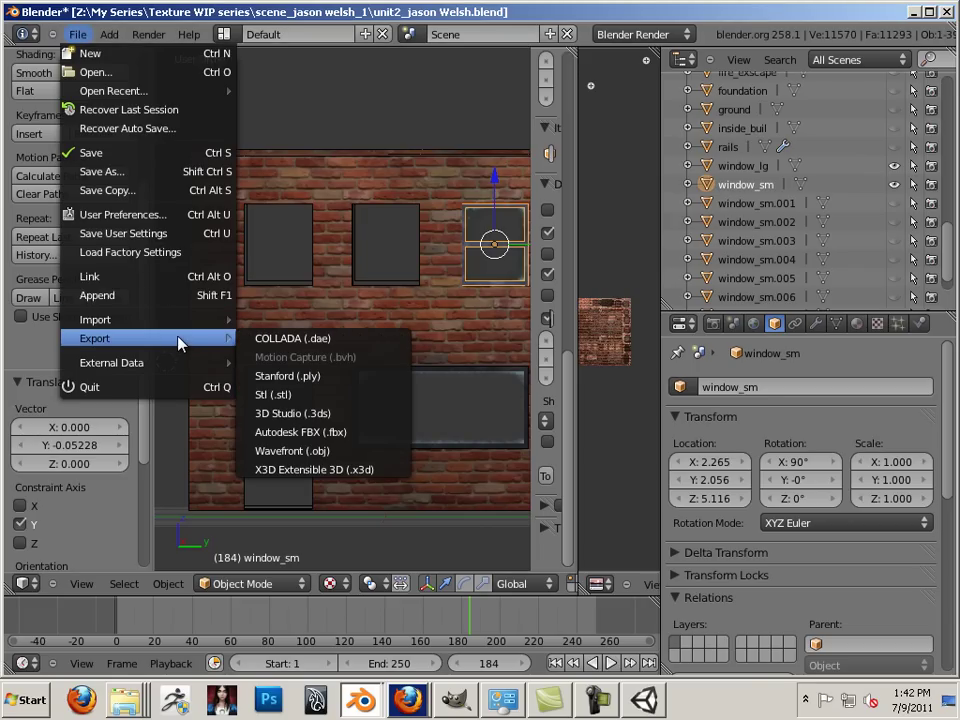
left_click(322, 455)
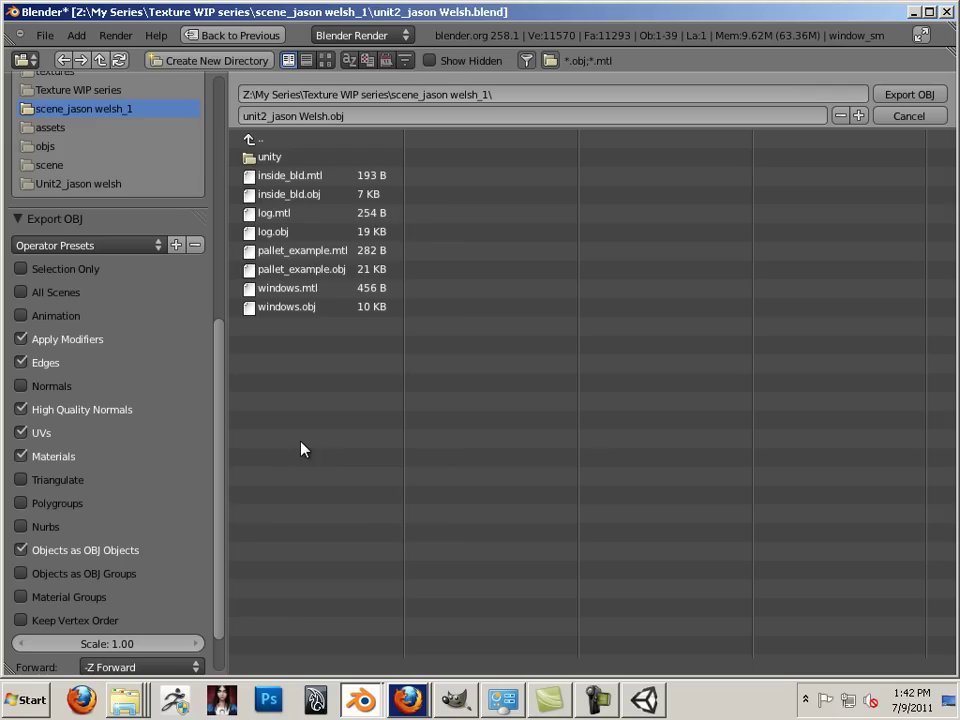
Step: Set the export destination to the desktop folder Unity_workflow\02_Clean assets and name the file window_sm.obj
left_click(260, 146)
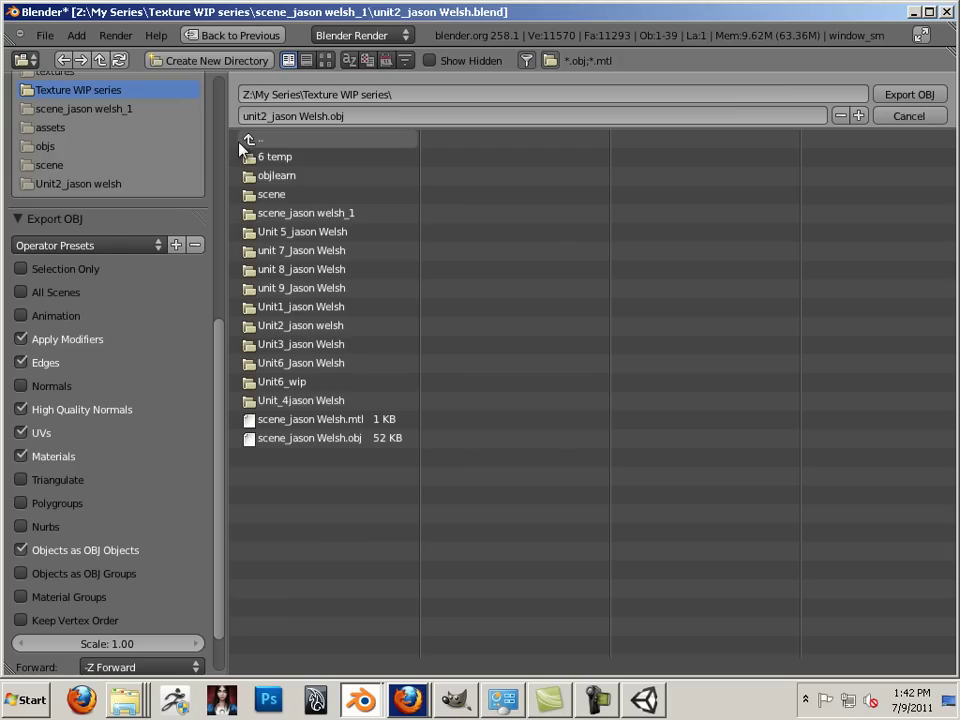
scroll(221, 149, "up", 10)
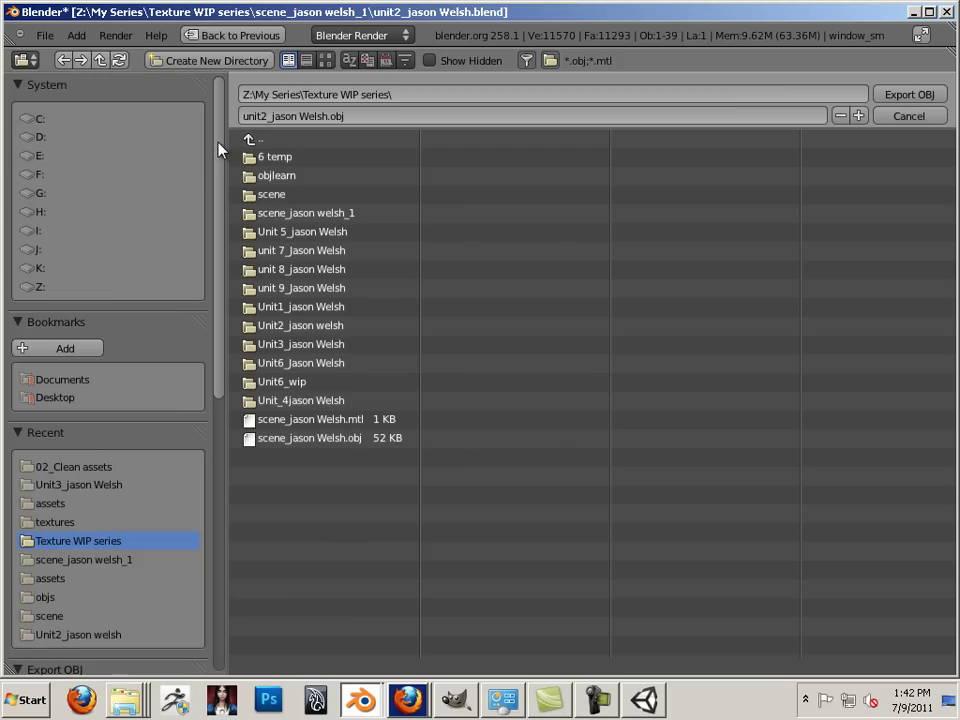
left_click(255, 140)
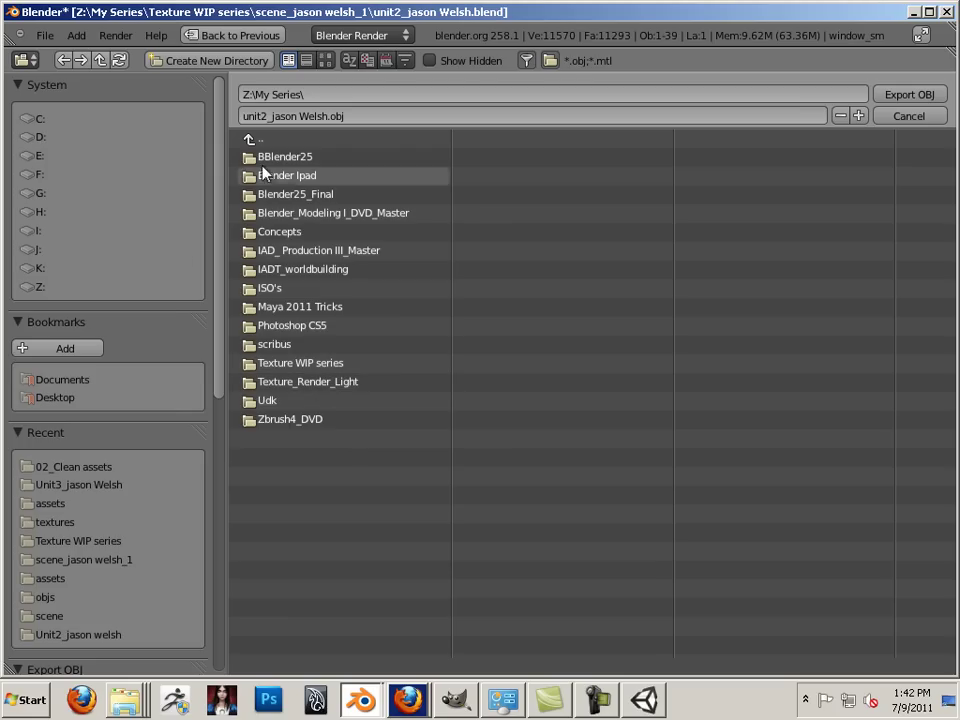
left_click(48, 399)
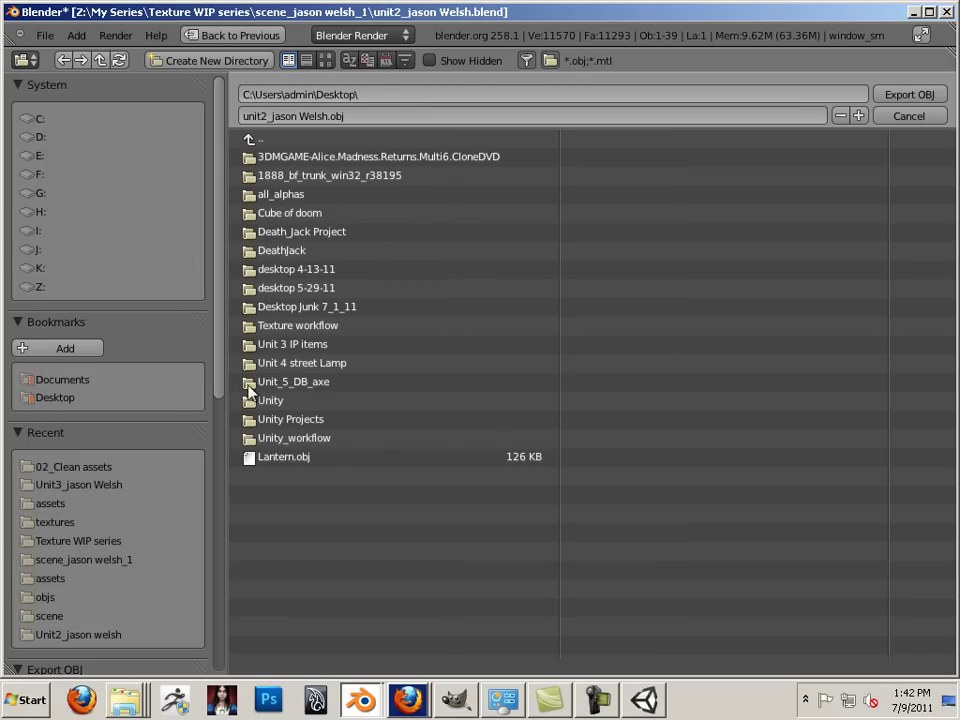
left_click(266, 438)
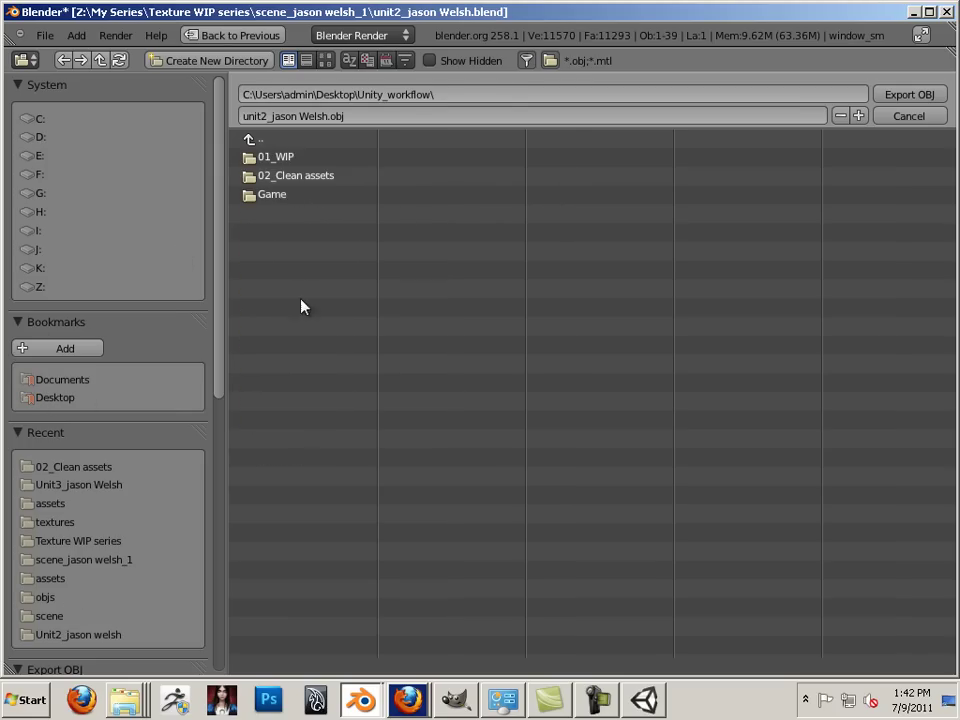
left_click(286, 177)
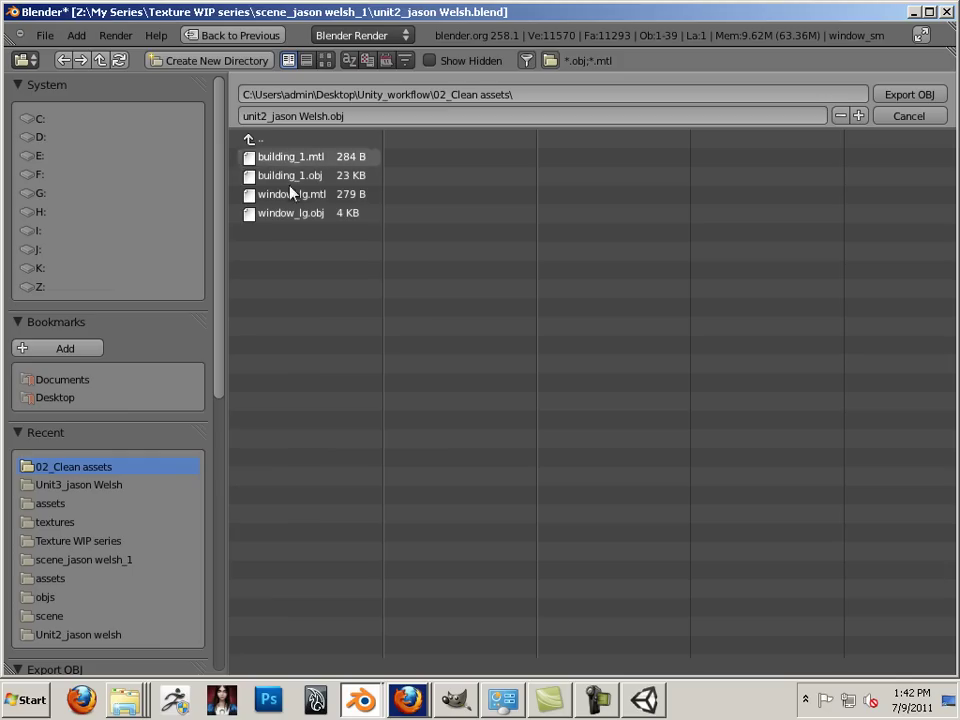
left_click(290, 213)
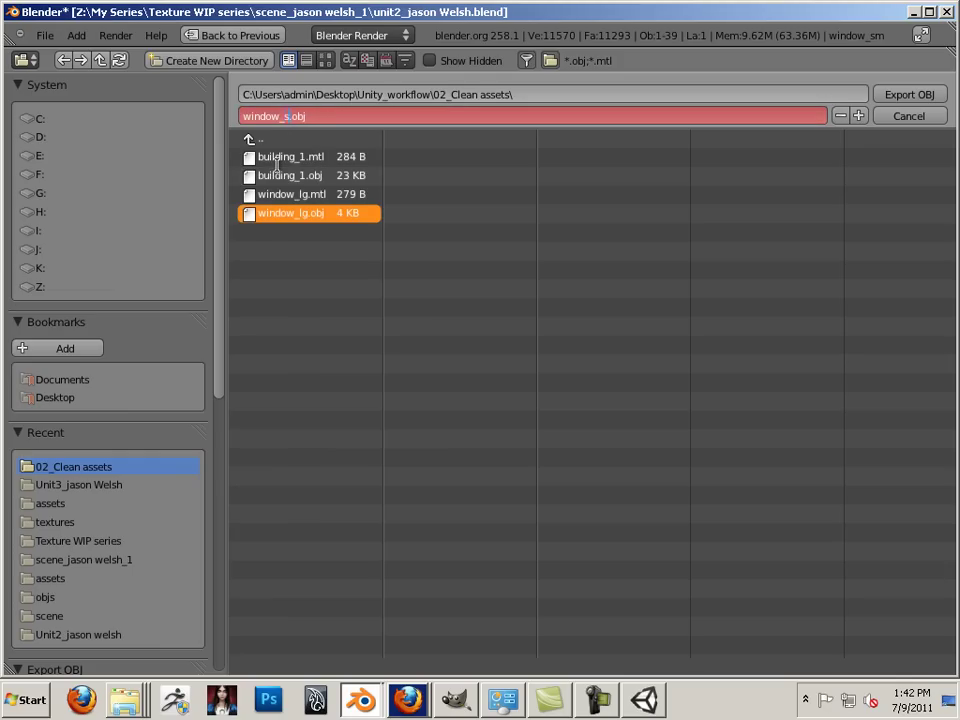
type("m")
key("Return")
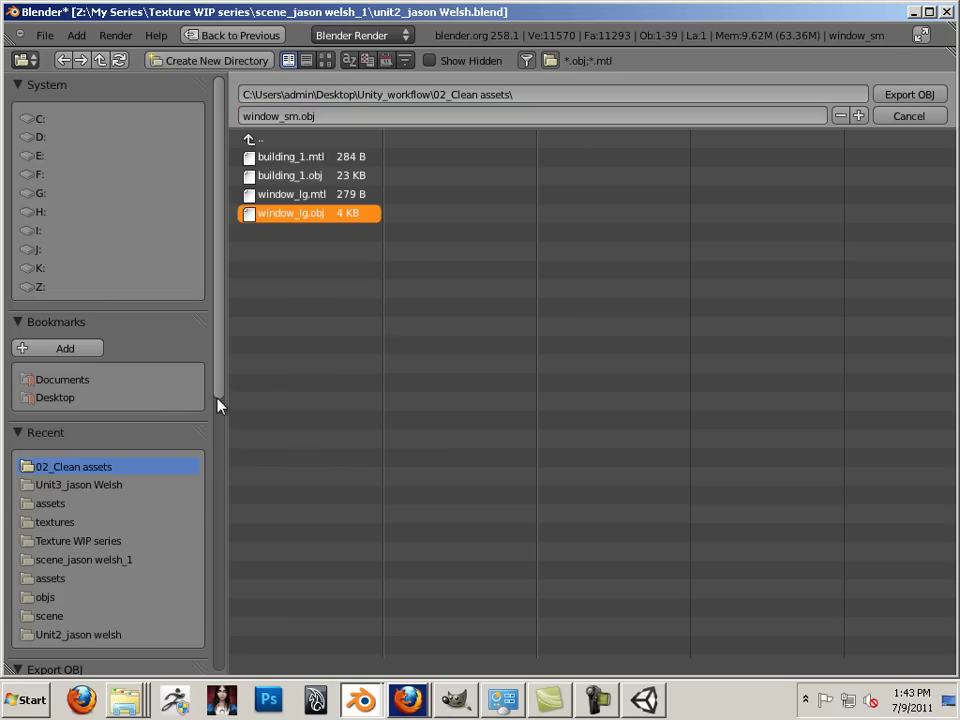
Step: Export the OBJ with Selection Only, UVs and Materials enabled, and Apply Modifiers, Edges, High Quality Normals and Objects as OBJ Objects disabled
left_click_drag(220, 405, 224, 590)
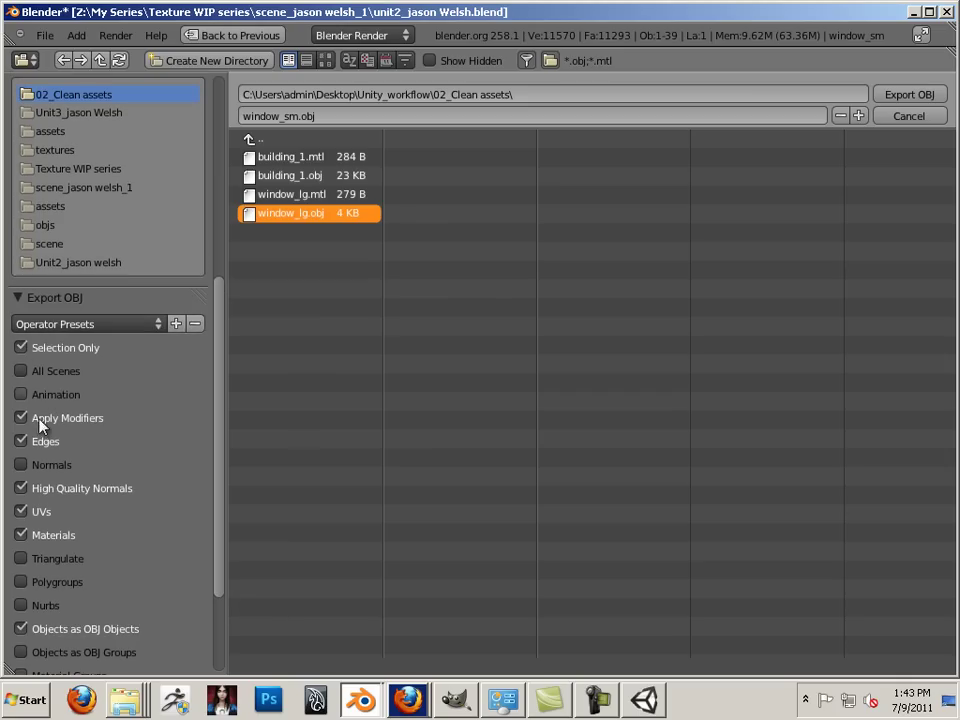
left_click(21, 418)
left_click(21, 441)
left_click(21, 488)
left_click(21, 511)
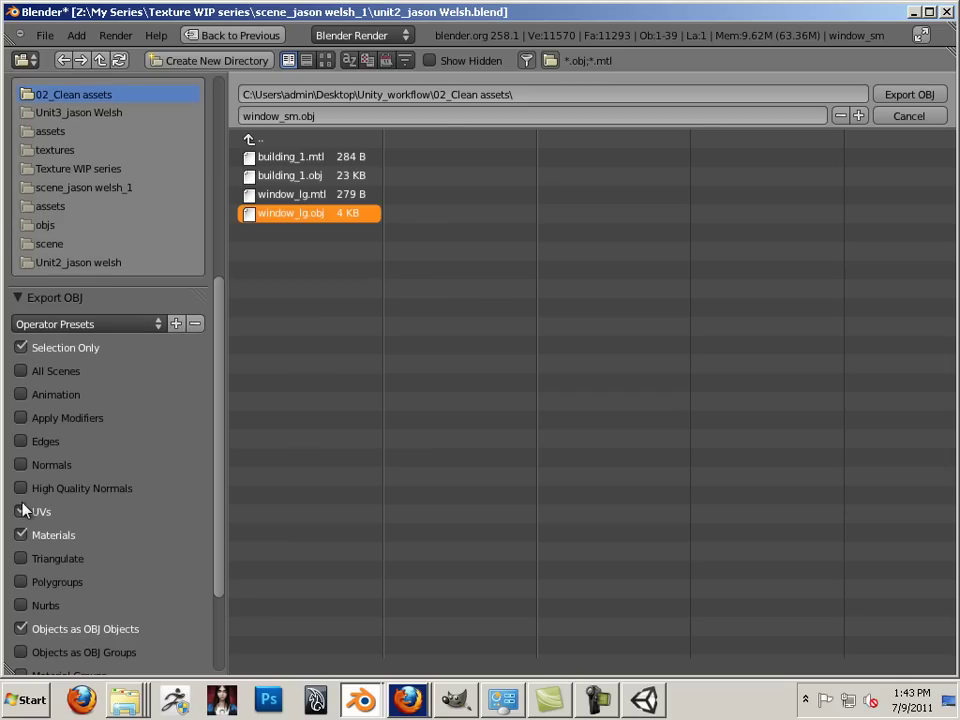
left_click(21, 511)
left_click(21, 628)
scroll(88, 527, "down", 3)
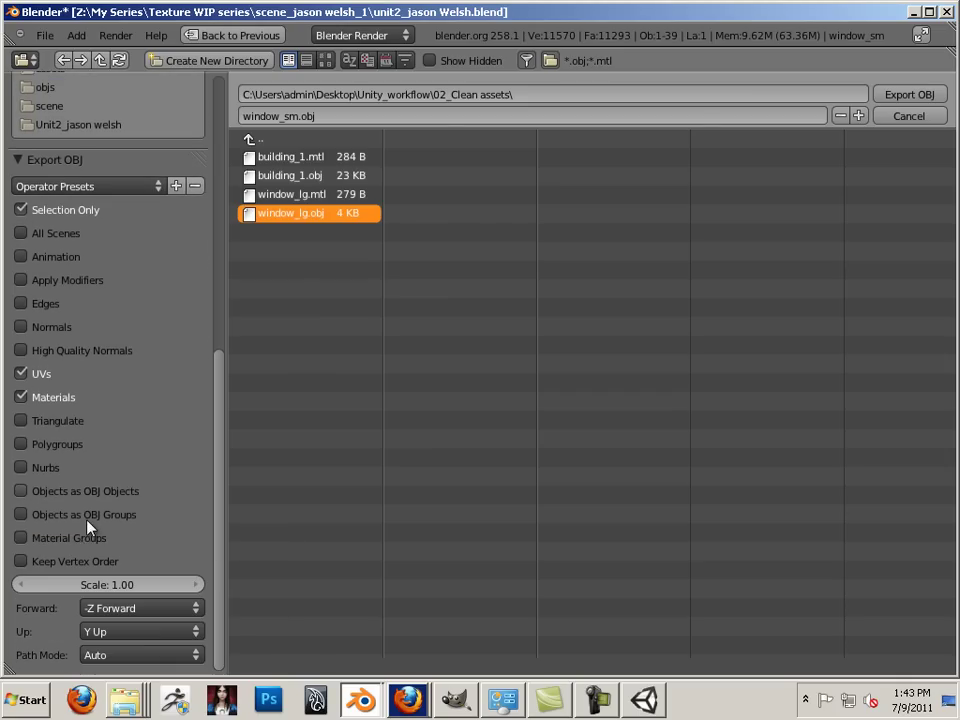
left_click(920, 94)
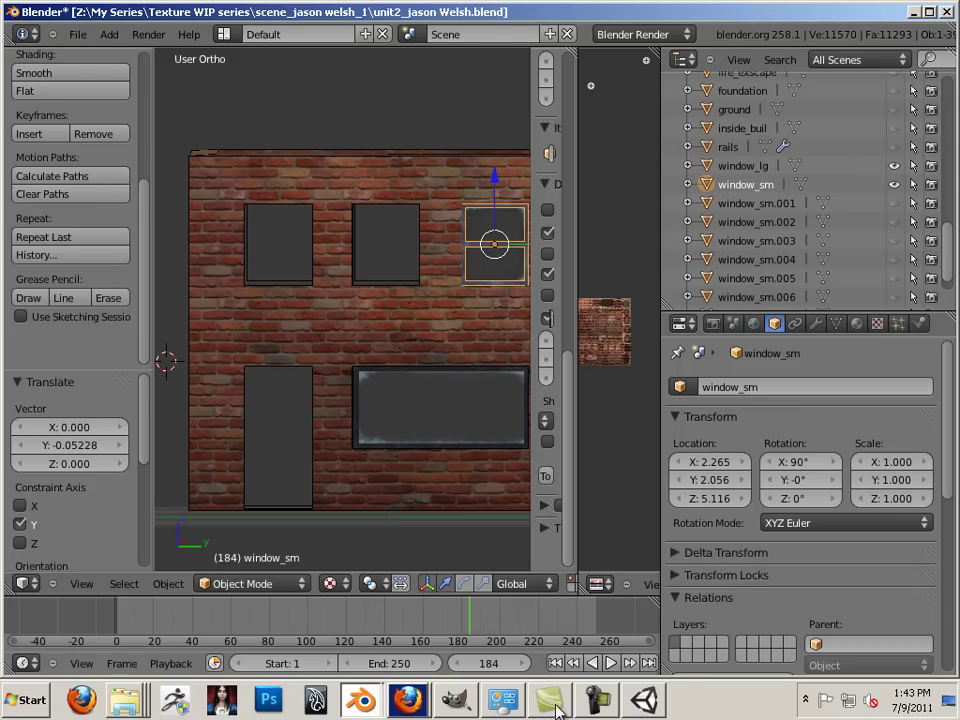
Step: Switch to Unity, then open the 02_Clean assets folder in Windows Explorer and check the exported window_sm files
left_click(644, 703)
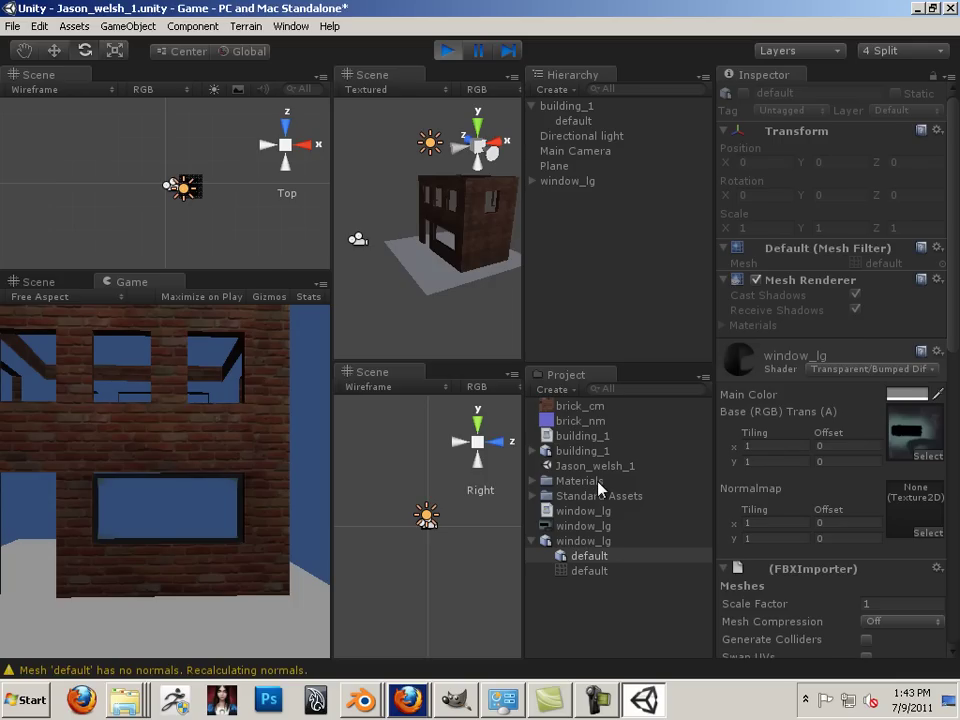
right_click(124, 700)
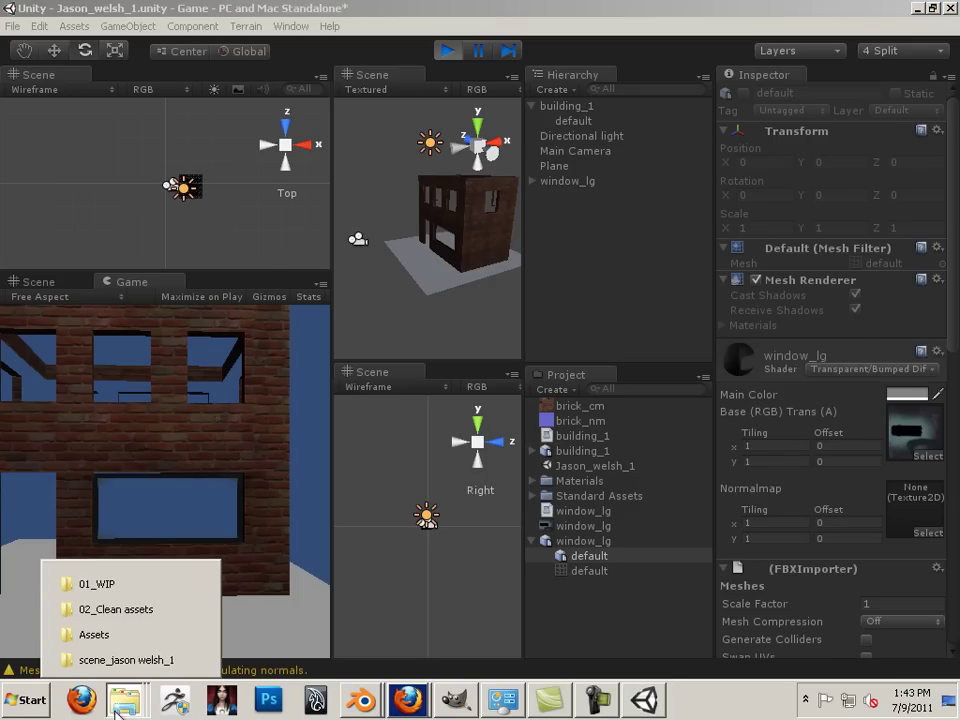
left_click(127, 610)
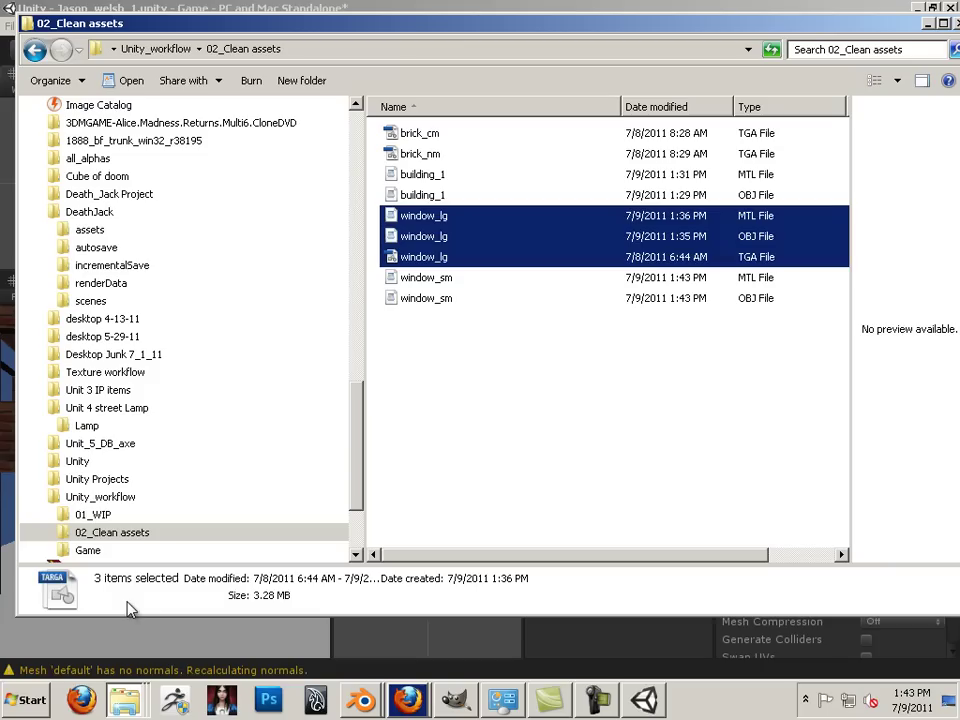
left_click(508, 388)
left_click(436, 299)
left_click(441, 277)
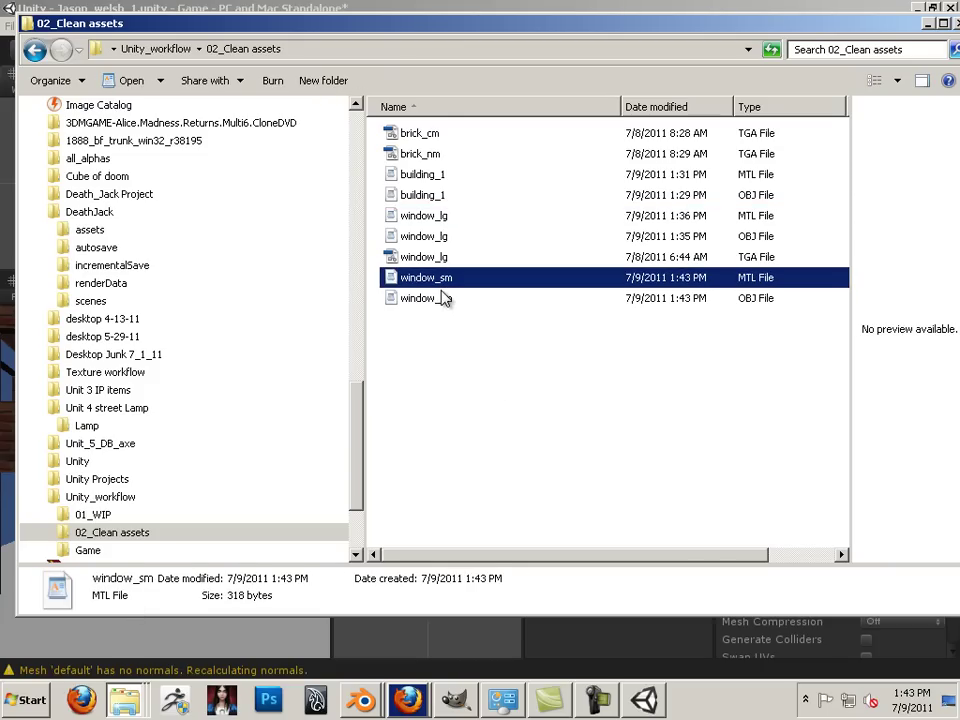
Step: Copy the window_sm TGA texture from the already open scene folder within Texture WIP series
right_click(125, 699)
left_click(148, 659)
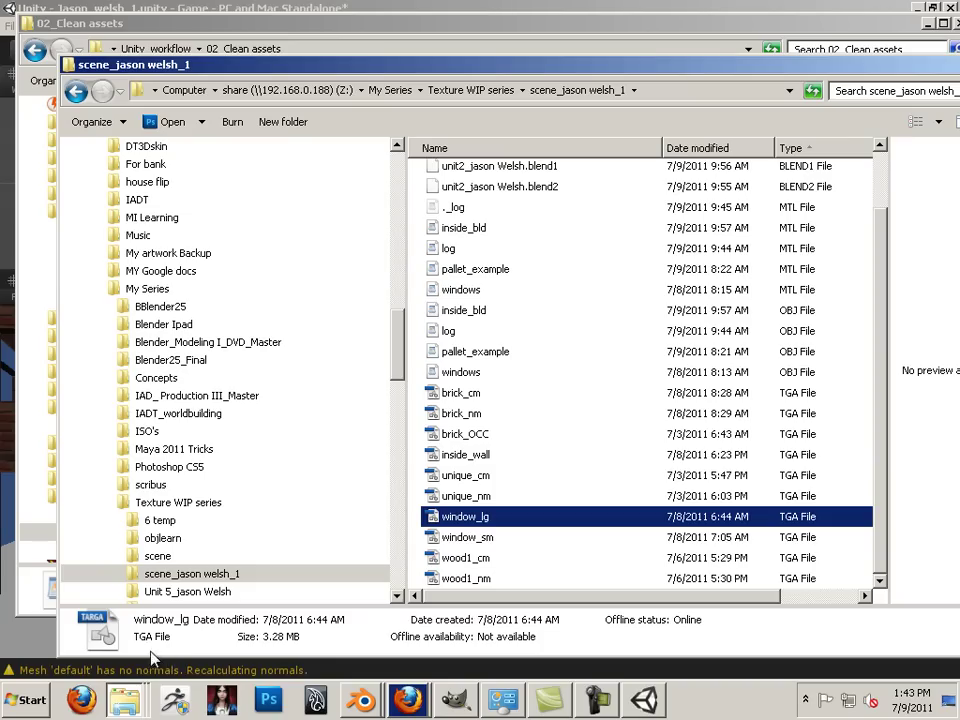
left_click(478, 537)
right_click(484, 535)
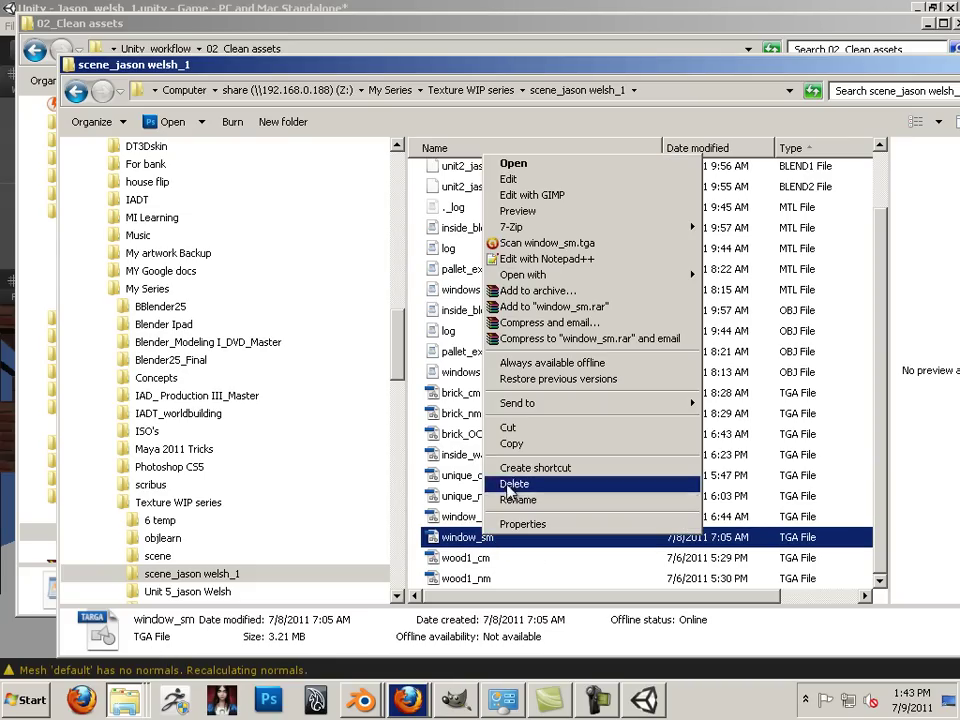
left_click(512, 443)
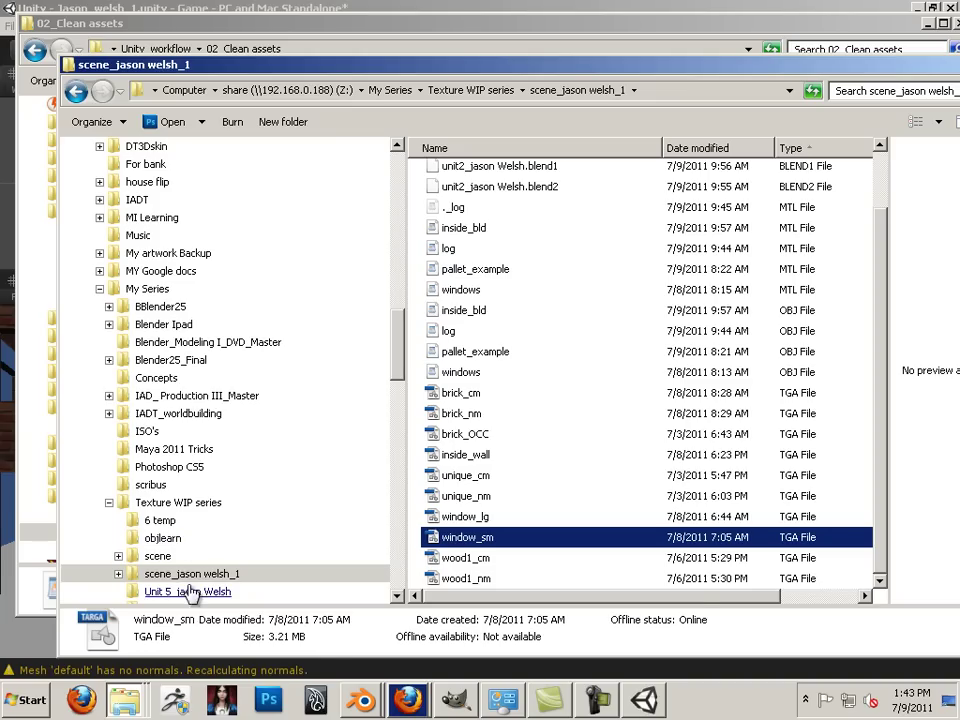
left_click(204, 519)
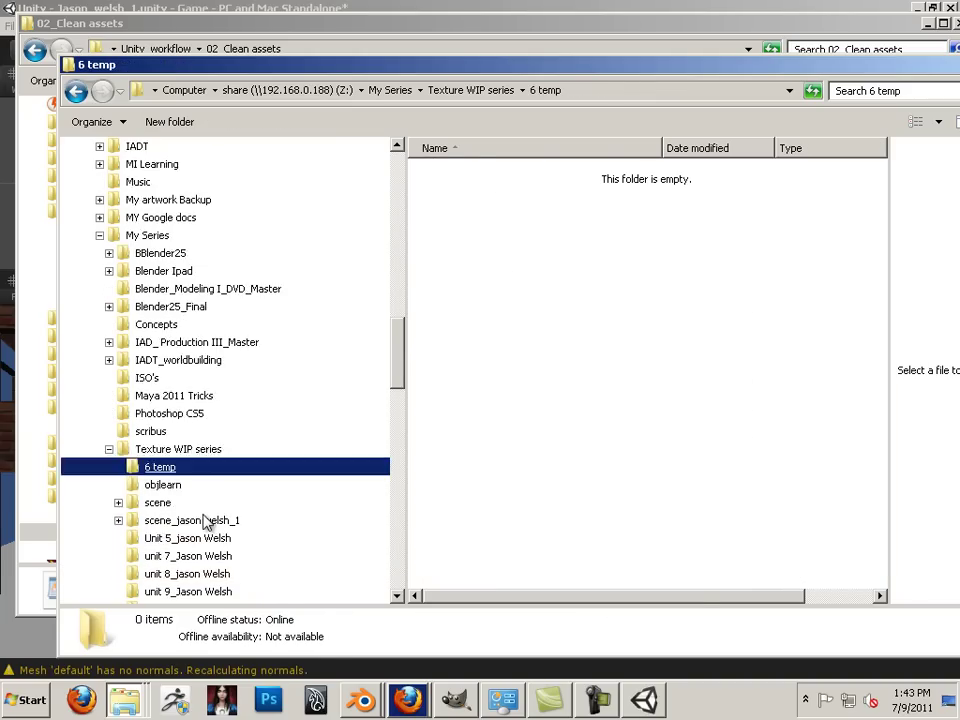
scroll(204, 520, "down", 2)
scroll(204, 520, "down", 4)
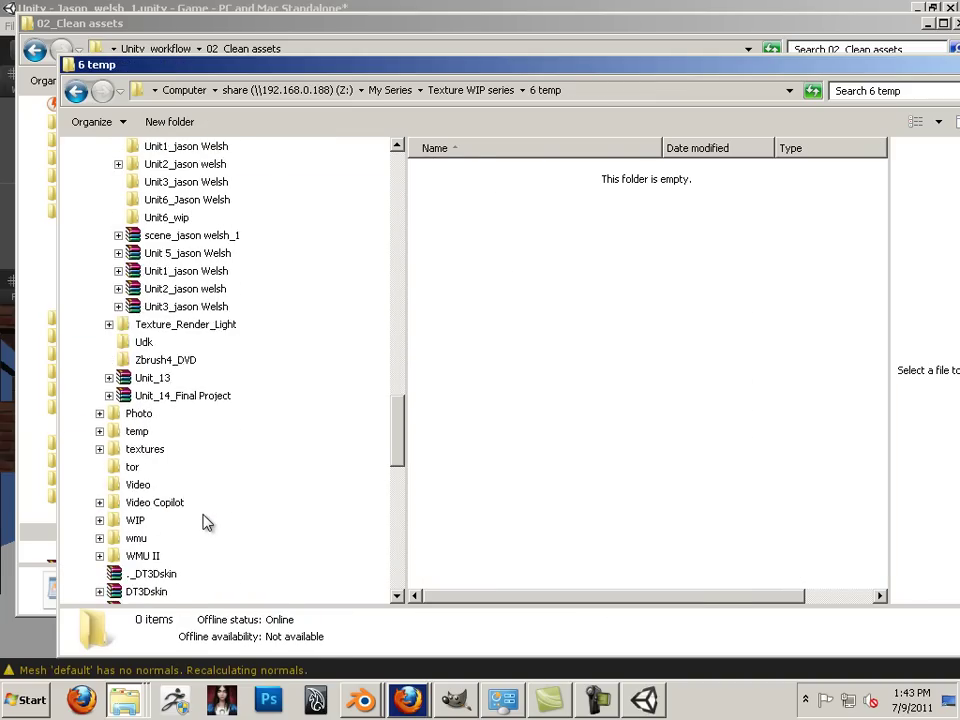
scroll(204, 520, "up", 12)
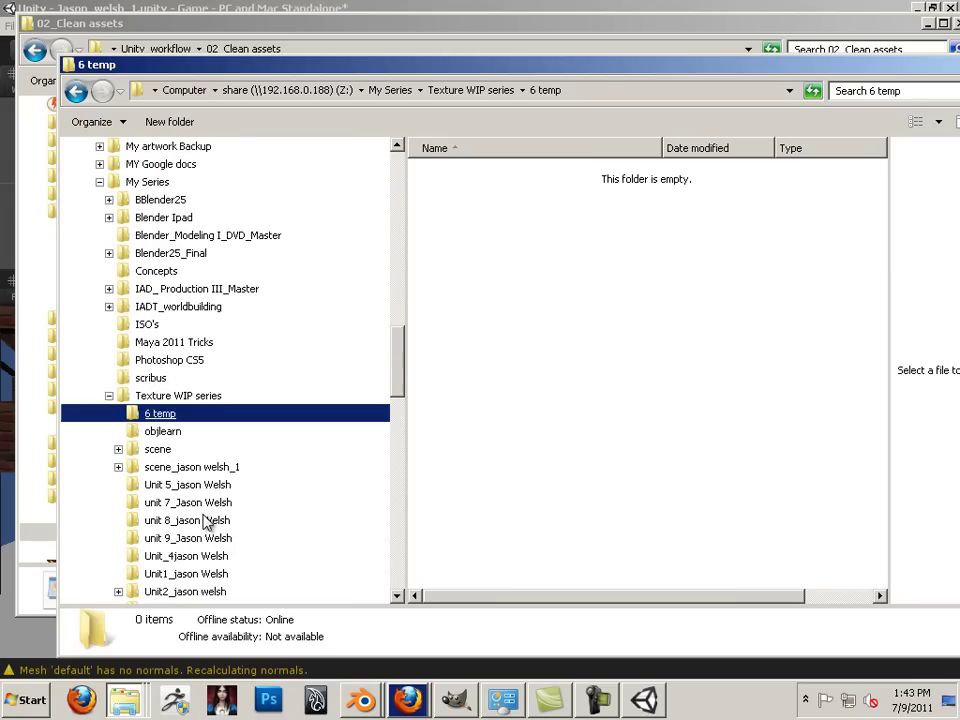
left_click(108, 396)
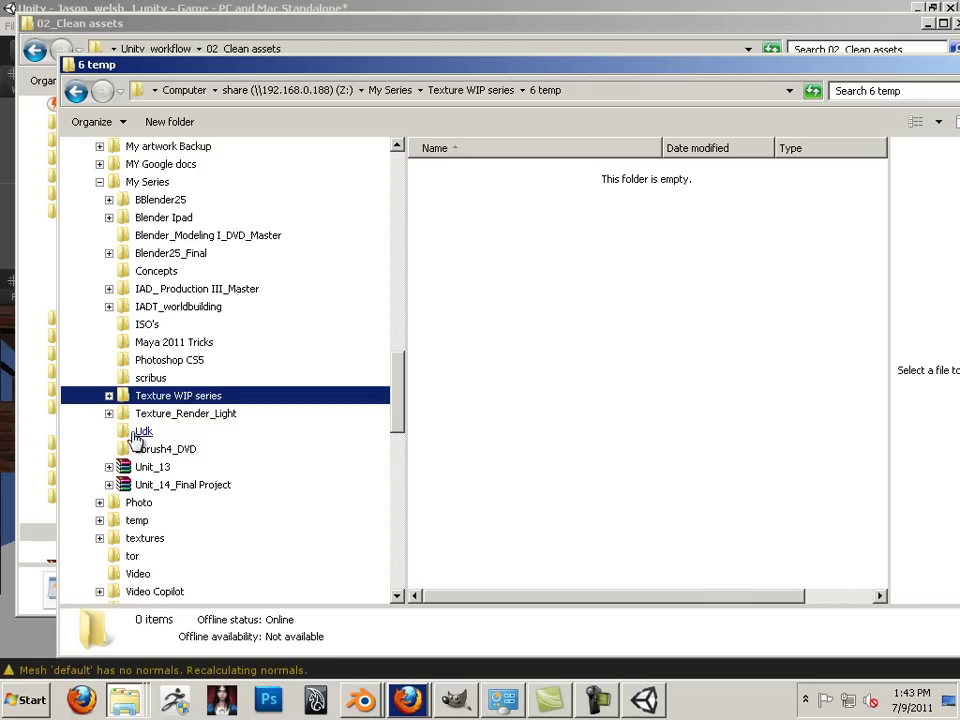
Step: Paste the copied window_sm TGA texture into the 02_Clean assets folder
left_click(125, 700)
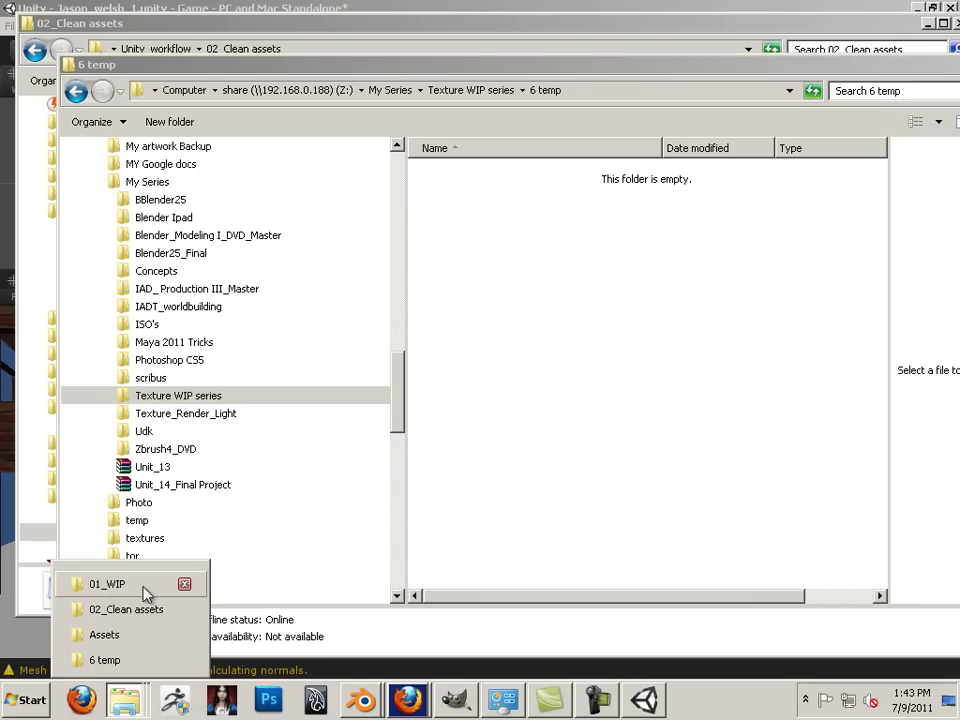
left_click(146, 616)
right_click(442, 512)
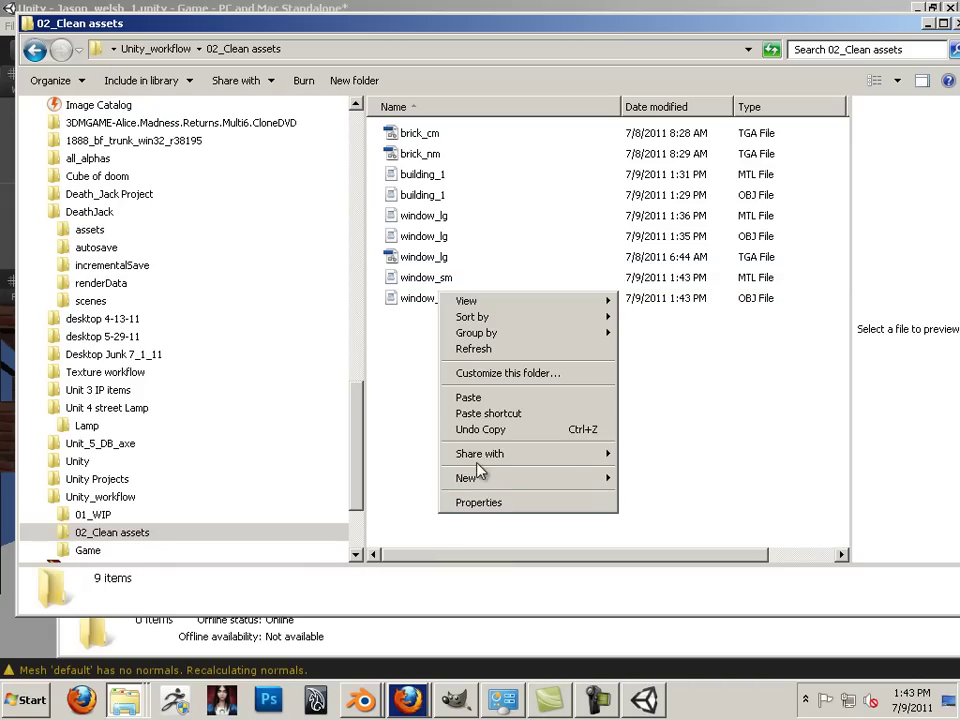
left_click(468, 397)
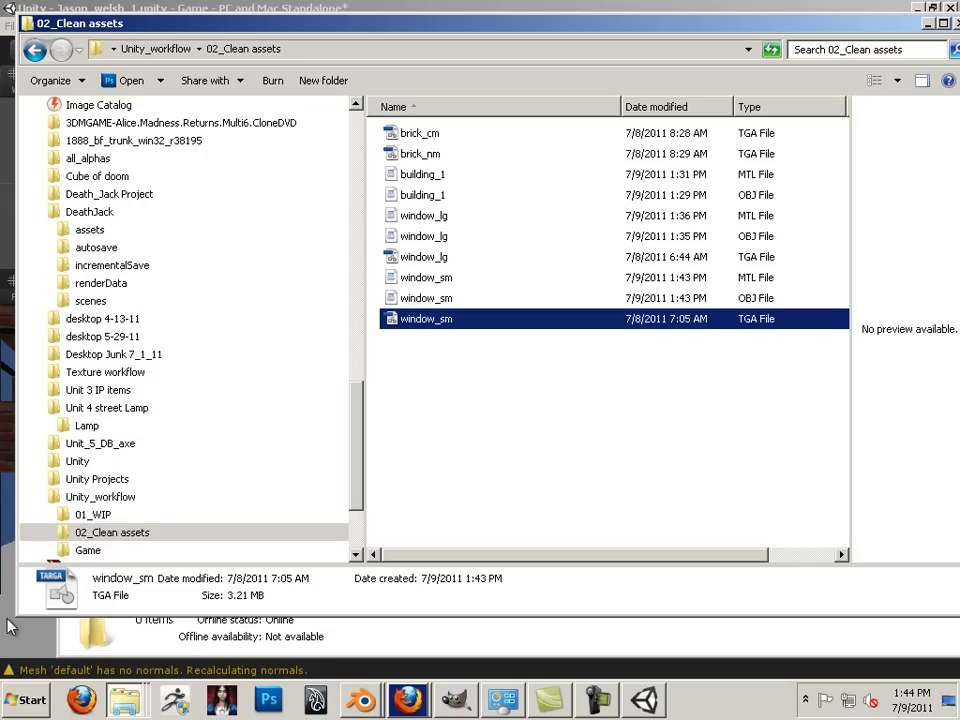
left_click(440, 320)
left_click(435, 298, "ctrl")
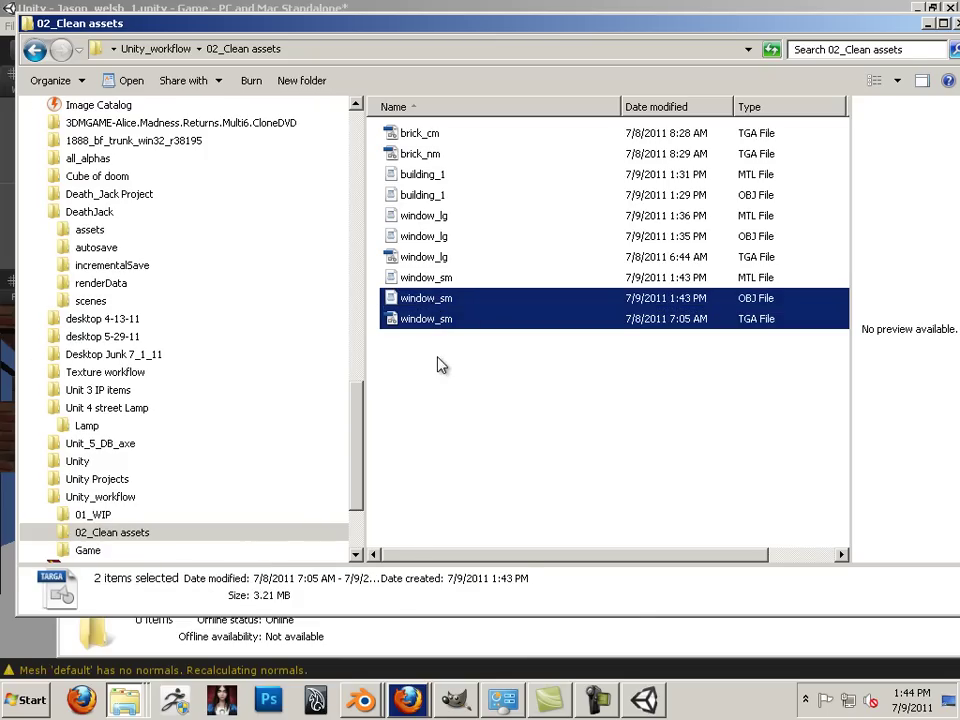
left_click(440, 365)
Step: Edit the window_sm MTL file in WordPad so its map_Kd entry references only window_sm.tga, and save it
double_click(425, 277)
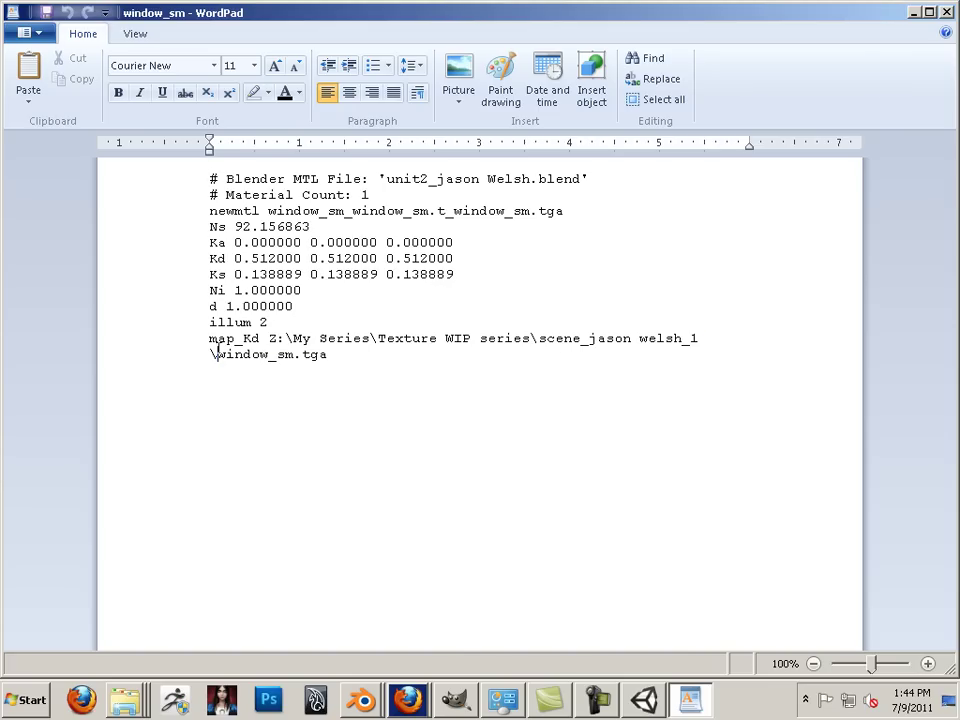
left_click_drag(217, 360, 270, 340)
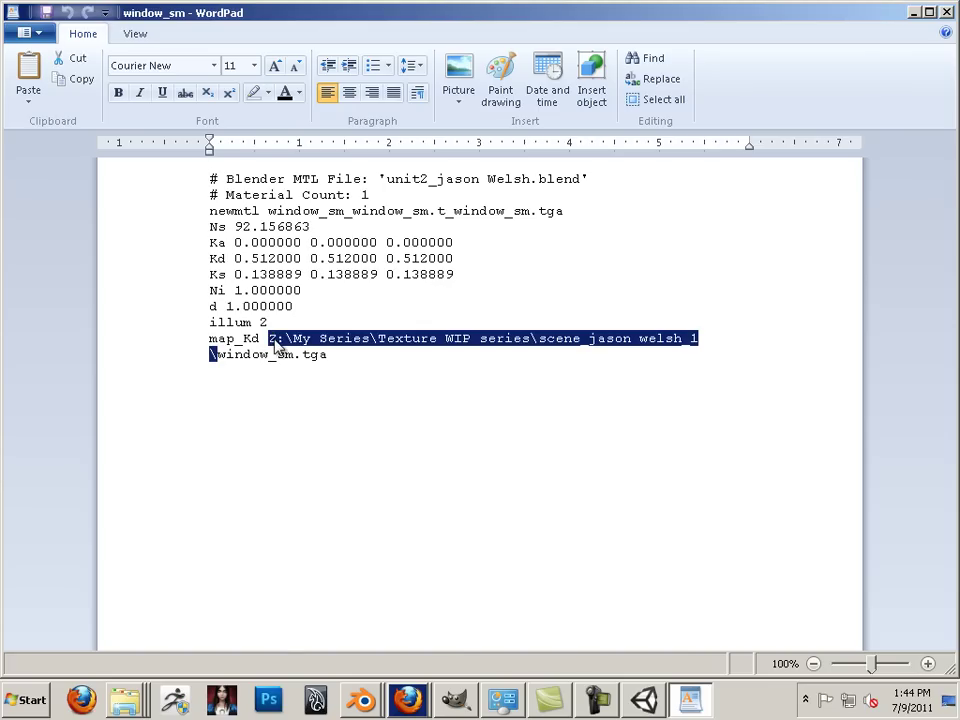
key("Delete")
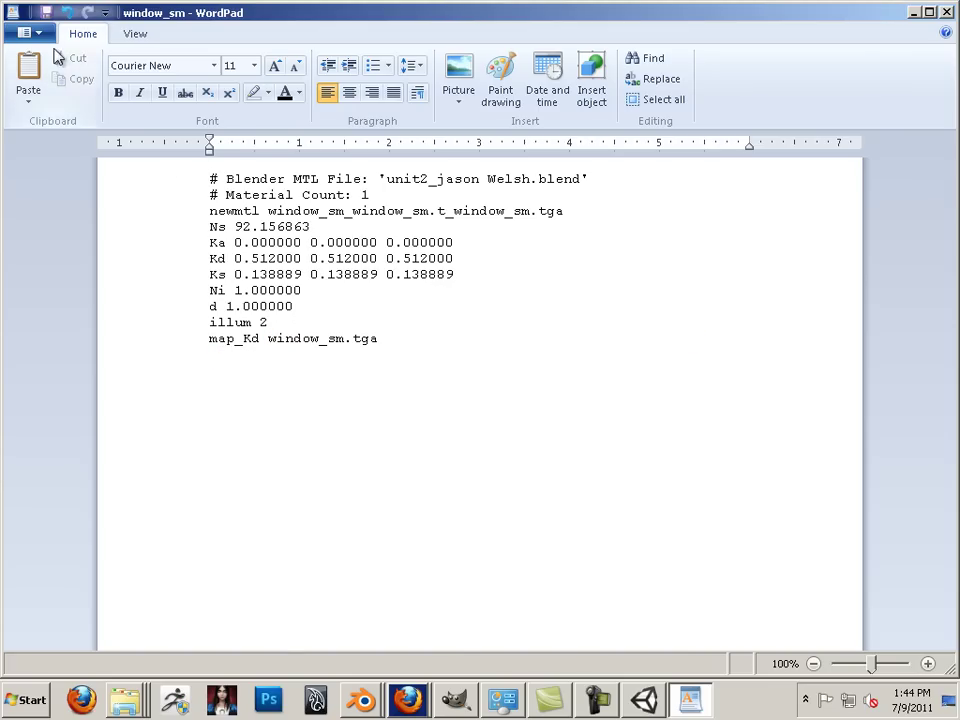
left_click(26, 32)
left_click(94, 151)
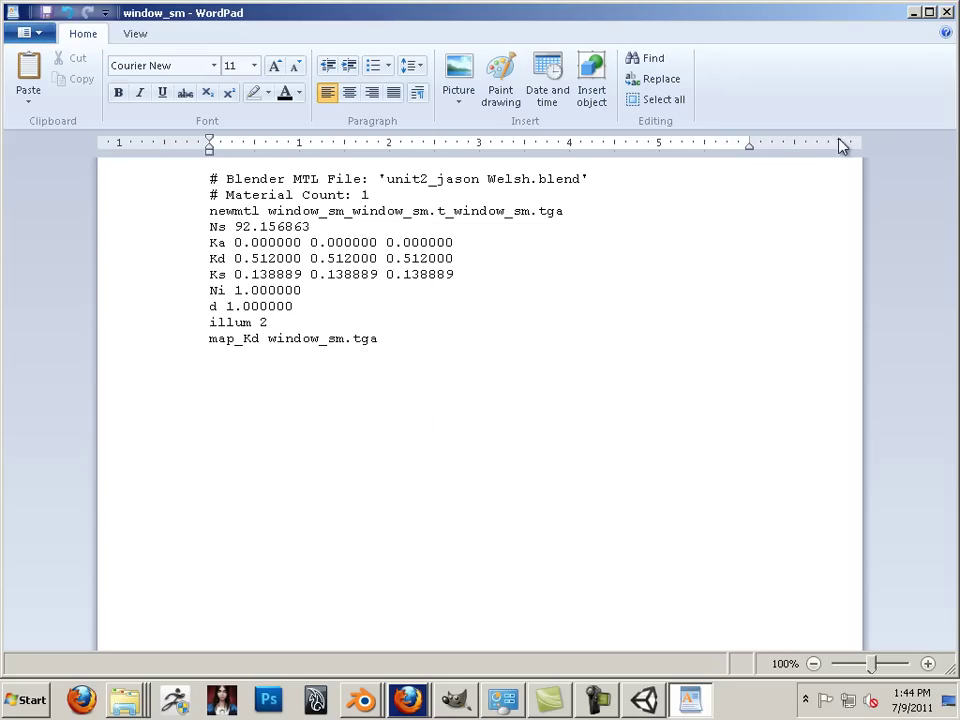
left_click(949, 12)
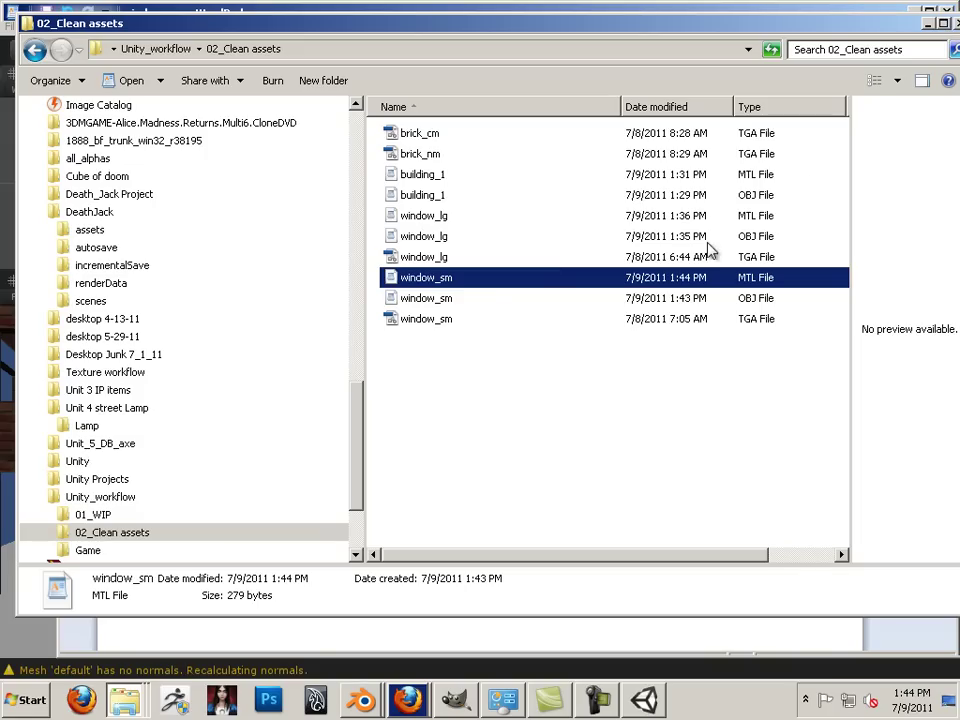
Step: Copy the window_sm MTL, OBJ and TGA files into the Unity_workflow\Game\Assets folder
left_click(440, 302, "shift")
left_click(439, 318, "shift")
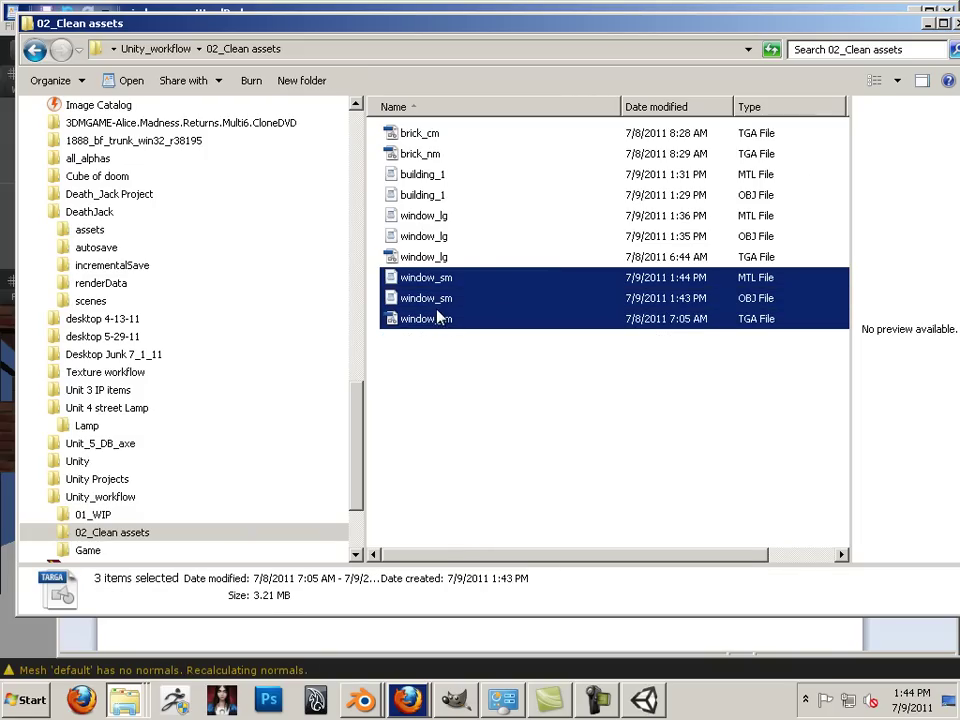
right_click(440, 317)
left_click(525, 505)
left_click(113, 702)
right_click(113, 705)
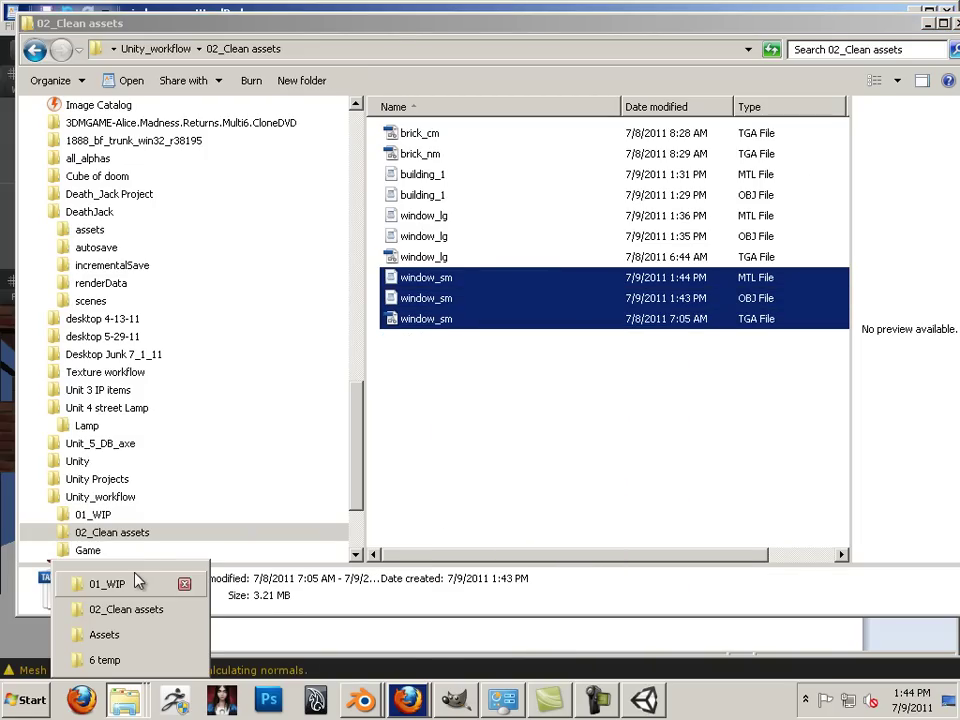
left_click(135, 635)
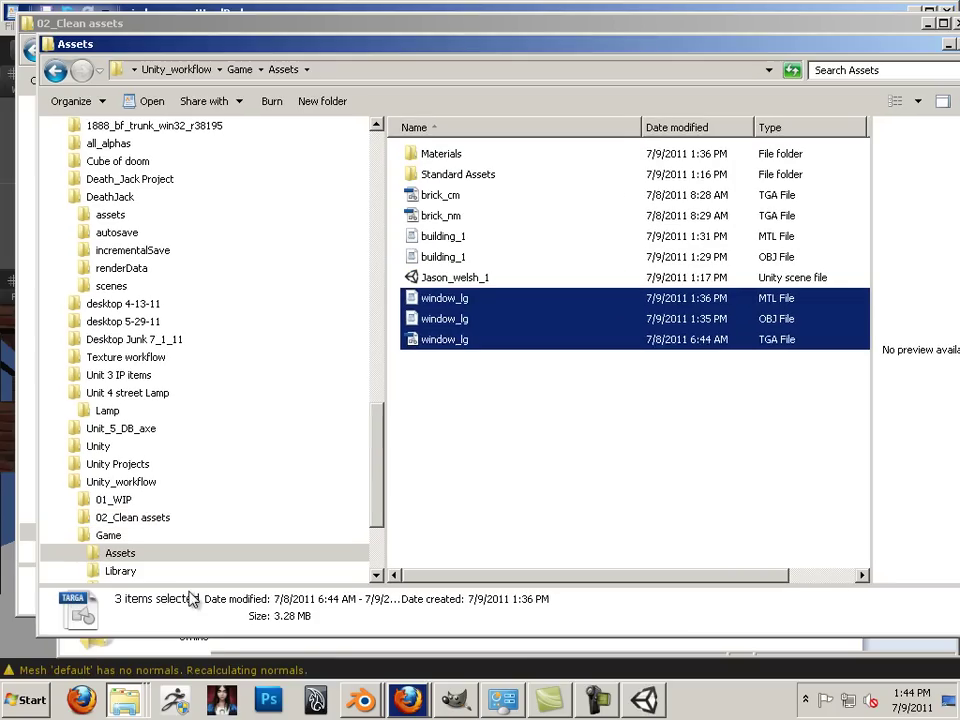
right_click(441, 459)
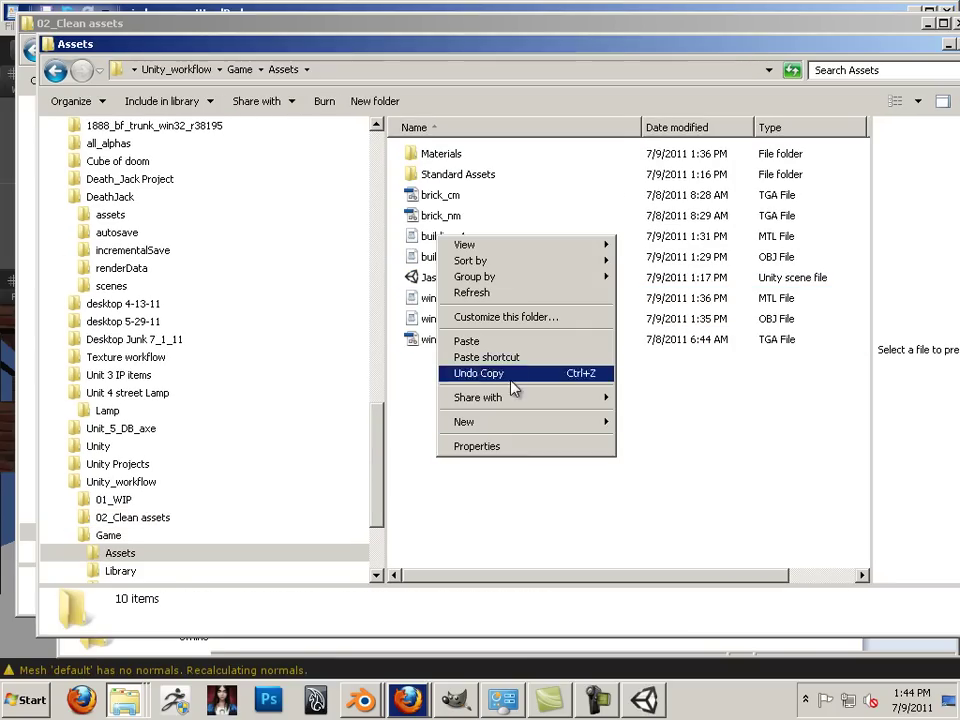
left_click(514, 342)
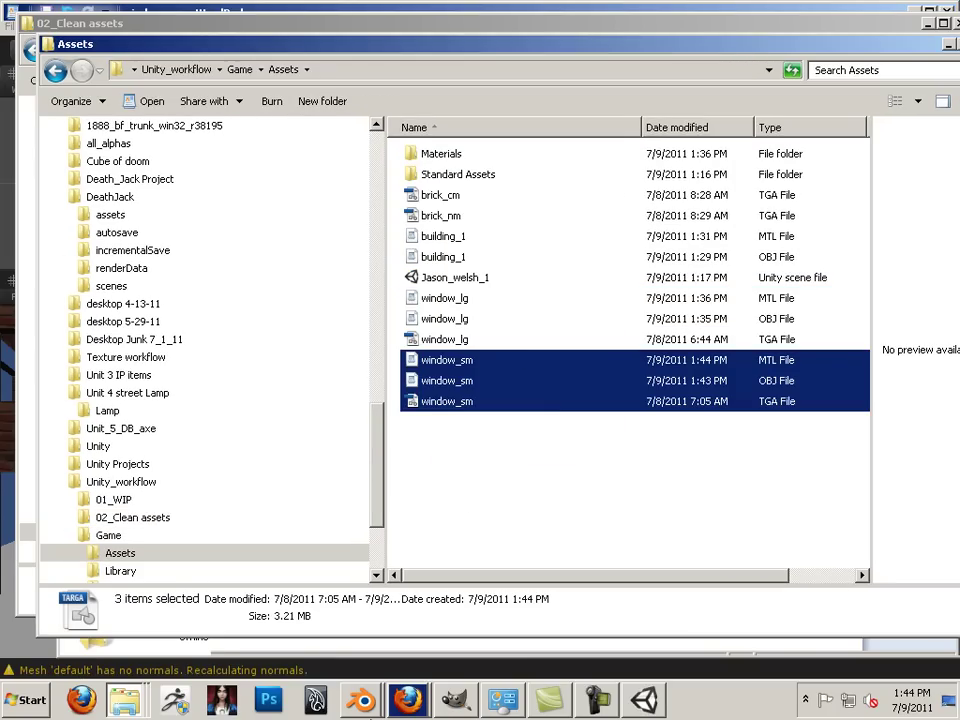
Step: Switch to Unity, stop the running game and place the window_sm model in the scene in front of the building
left_click(645, 700)
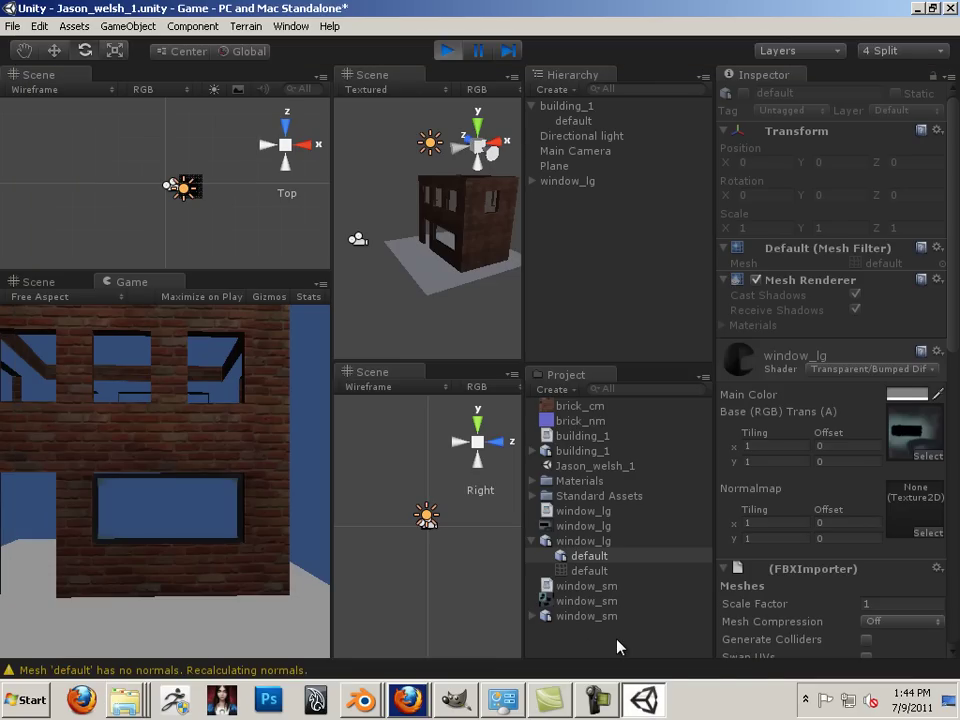
left_click(595, 616)
left_click_drag(597, 620, 240, 532)
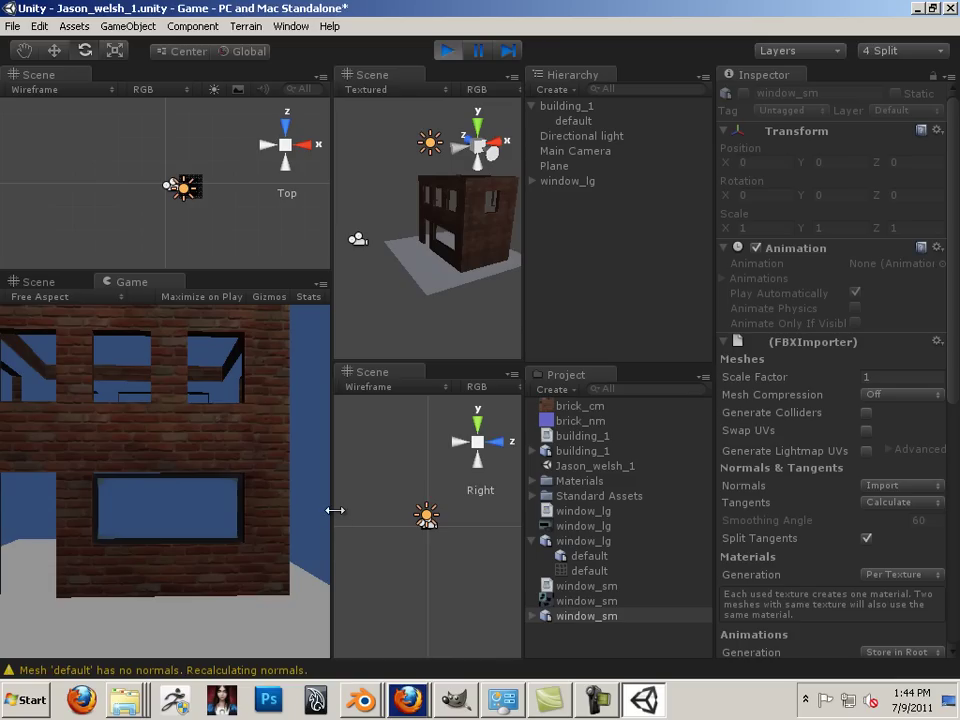
left_click_drag(590, 616, 430, 323)
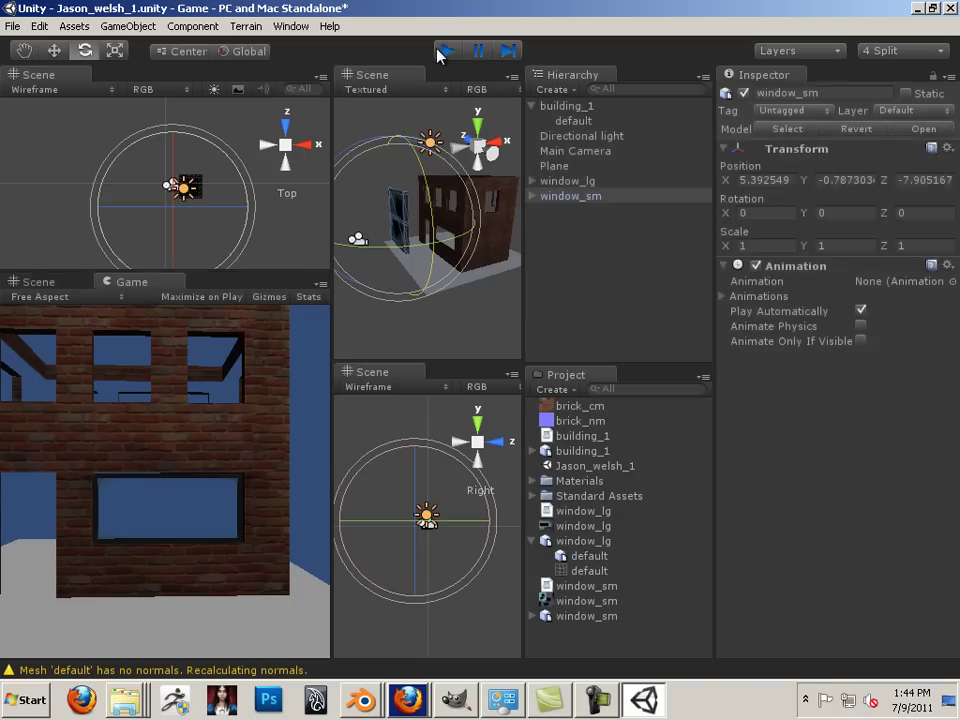
left_click(437, 50)
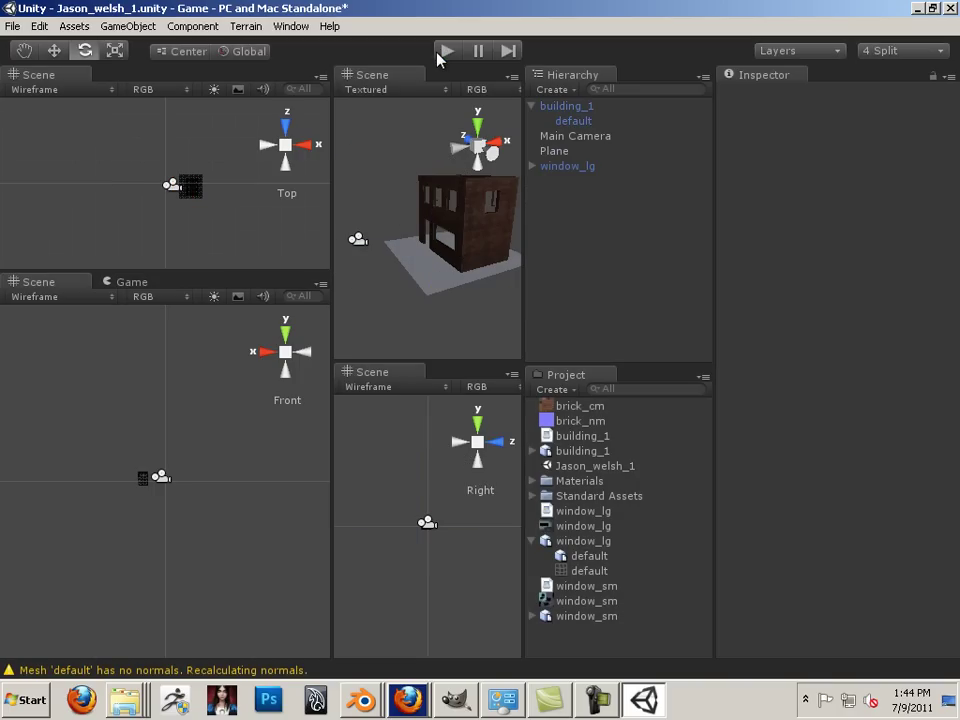
left_click_drag(564, 617, 440, 334)
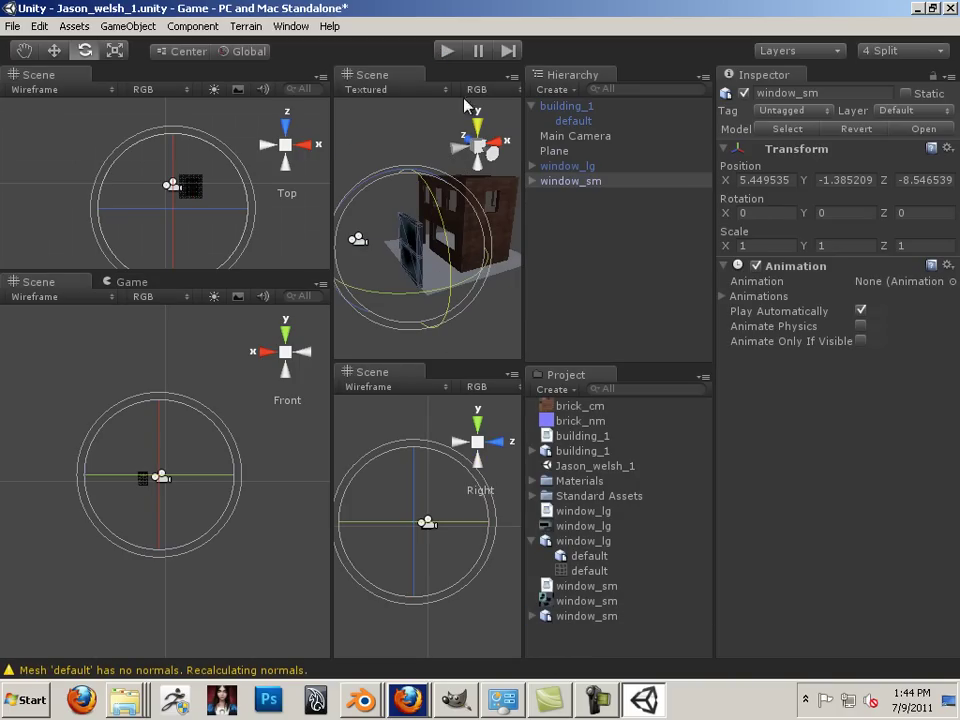
left_click(445, 52)
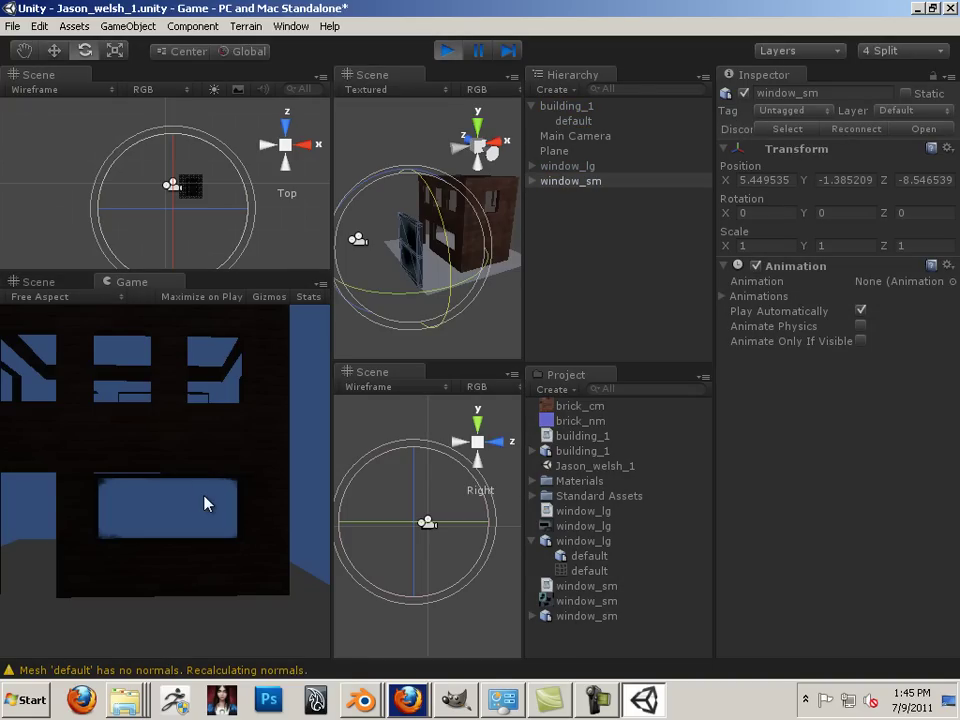
left_click_drag(586, 615, 480, 362)
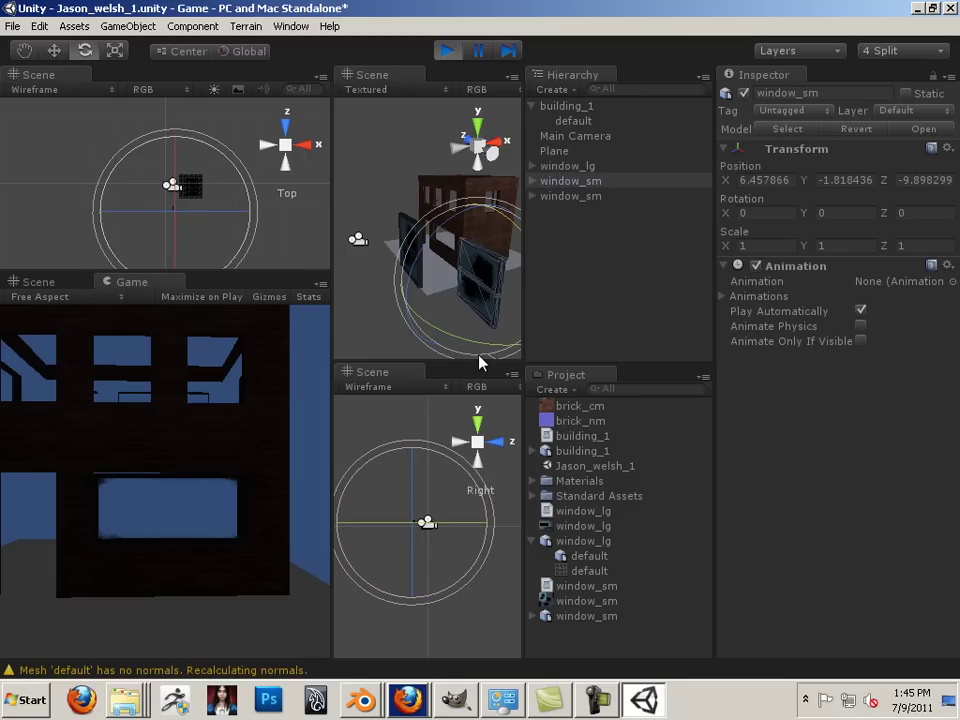
left_click(448, 52)
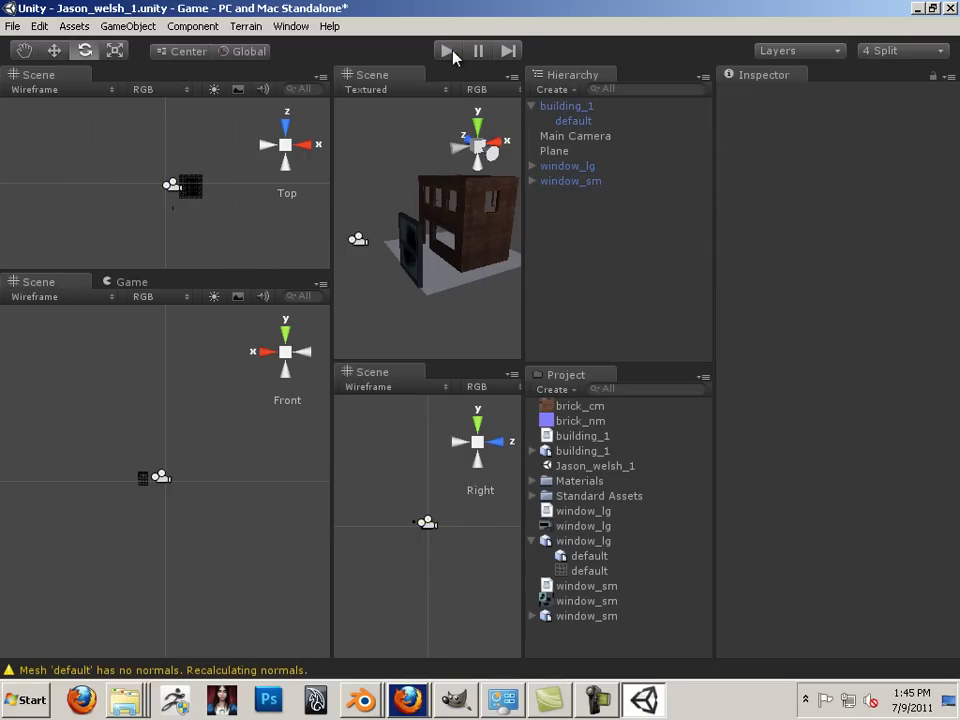
Step: Move window_sm to the building's upper window area, at about X 13.02 and Z 0.57
left_click(418, 263)
key("w")
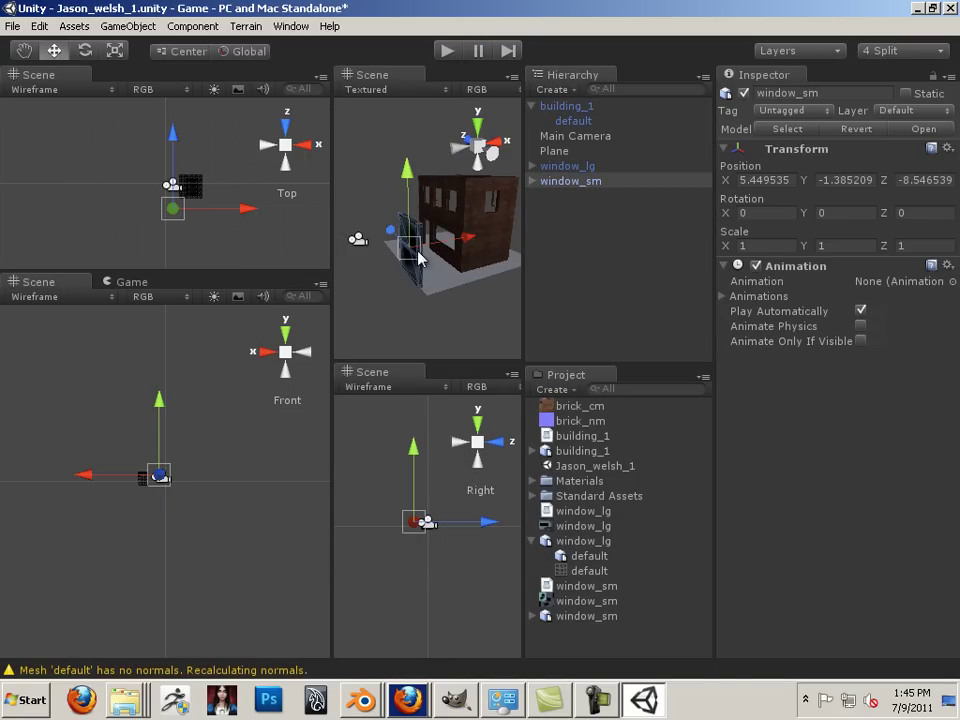
left_click_drag(453, 248, 468, 243)
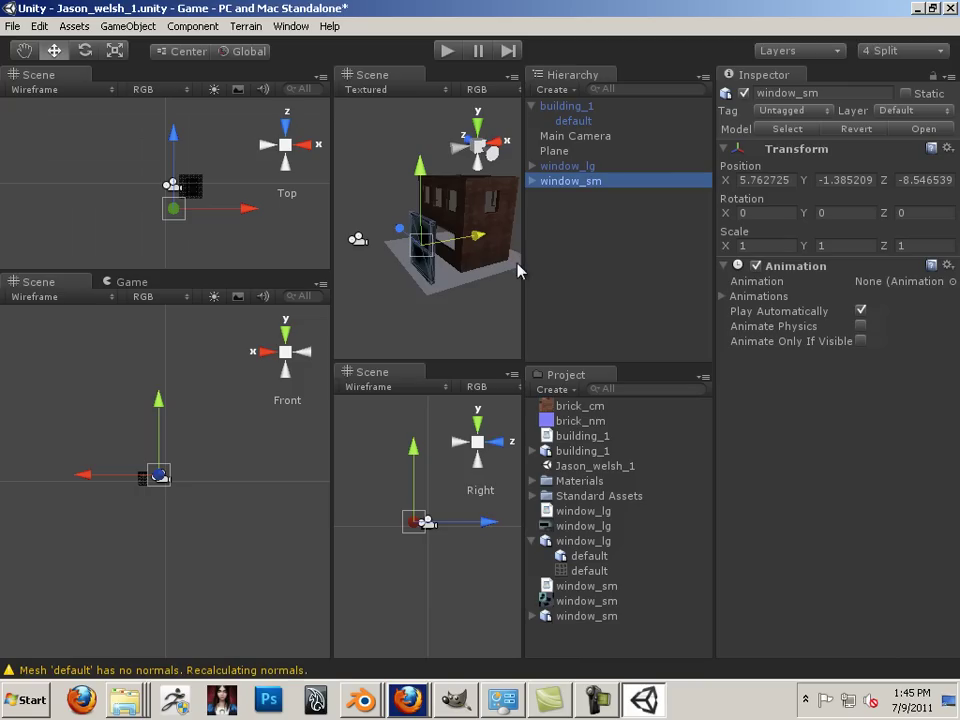
left_click(544, 307)
scroll(238, 222, "up", 5)
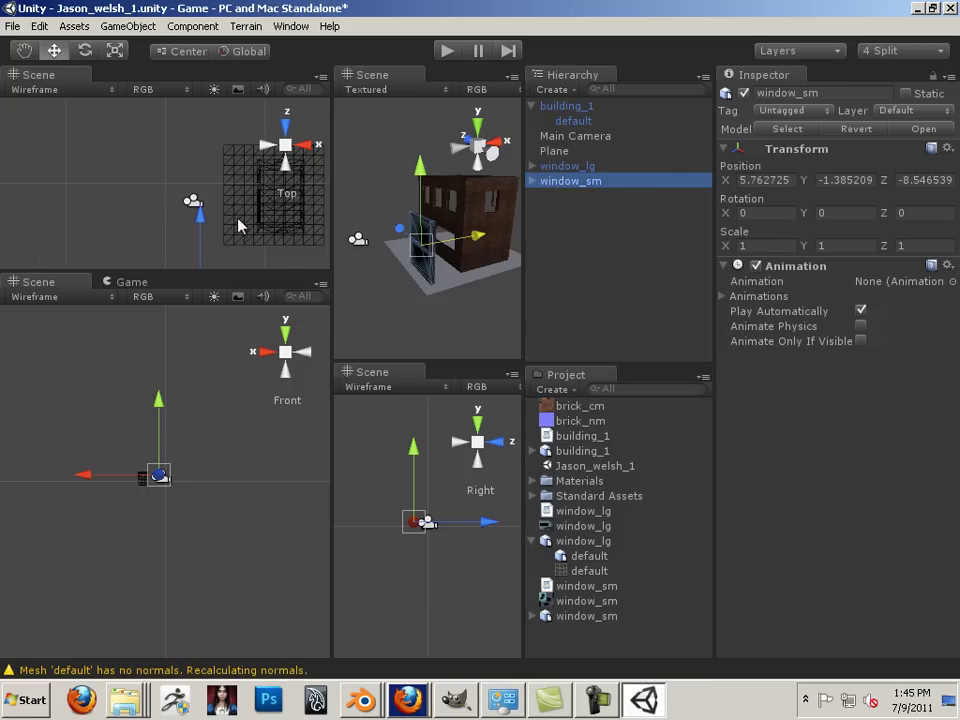
scroll(262, 249, "down", 2)
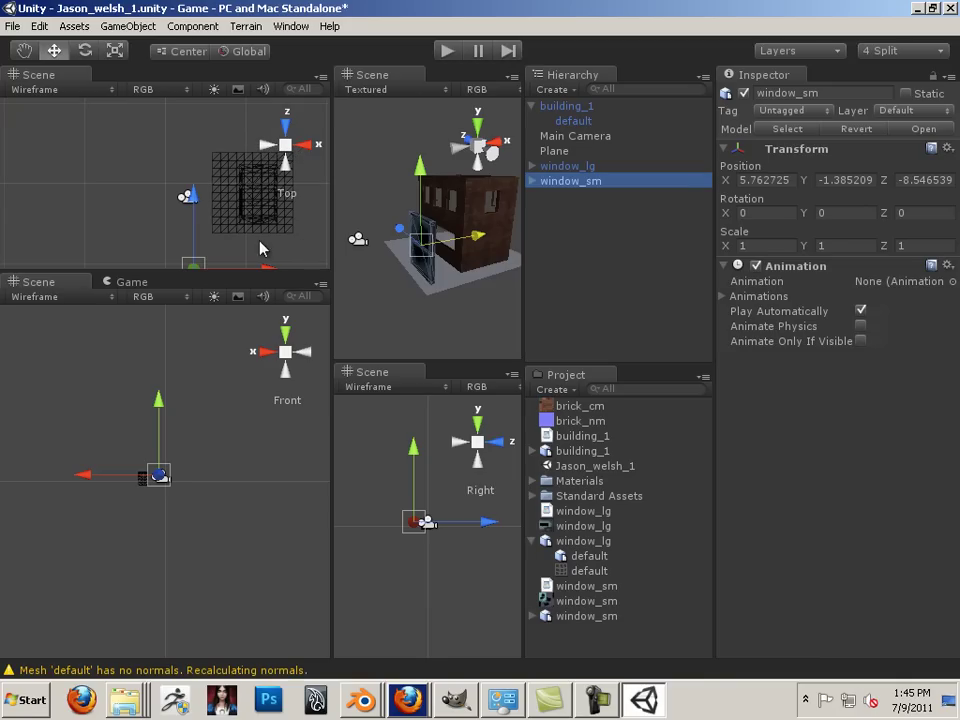
left_click_drag(189, 193, 190, 180)
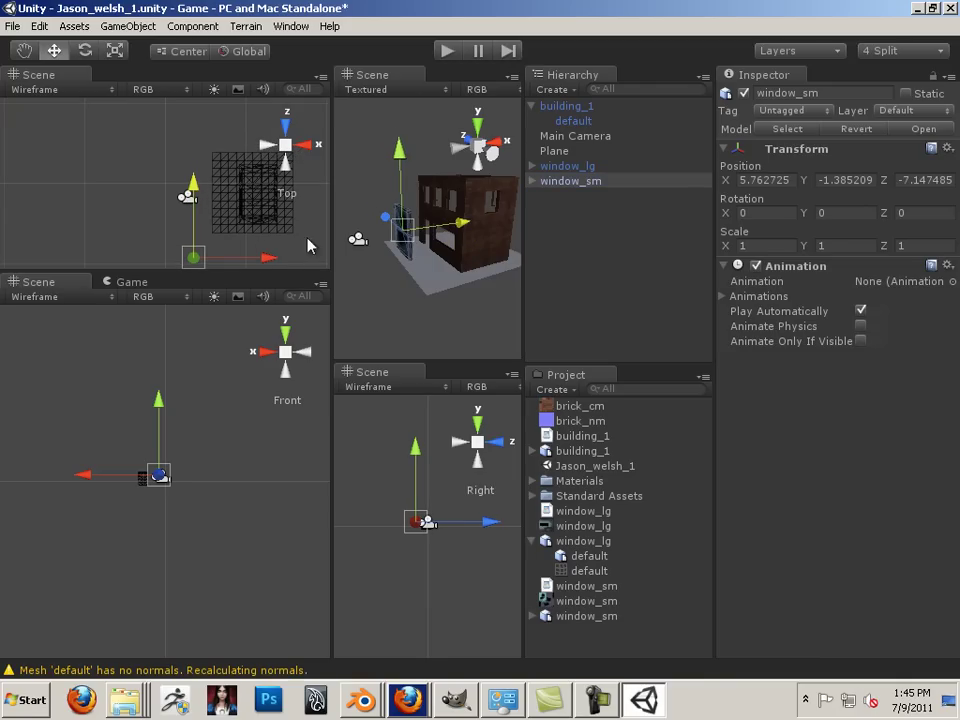
left_click_drag(462, 238, 528, 232)
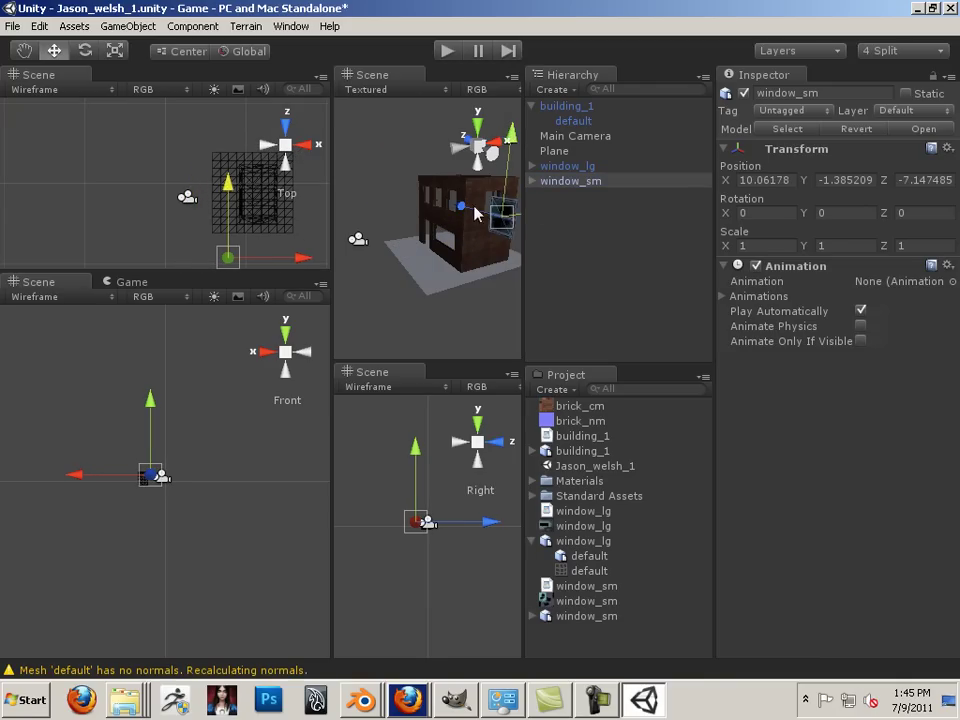
left_click_drag(445, 203, 418, 180)
left_click_drag(490, 200, 533, 198)
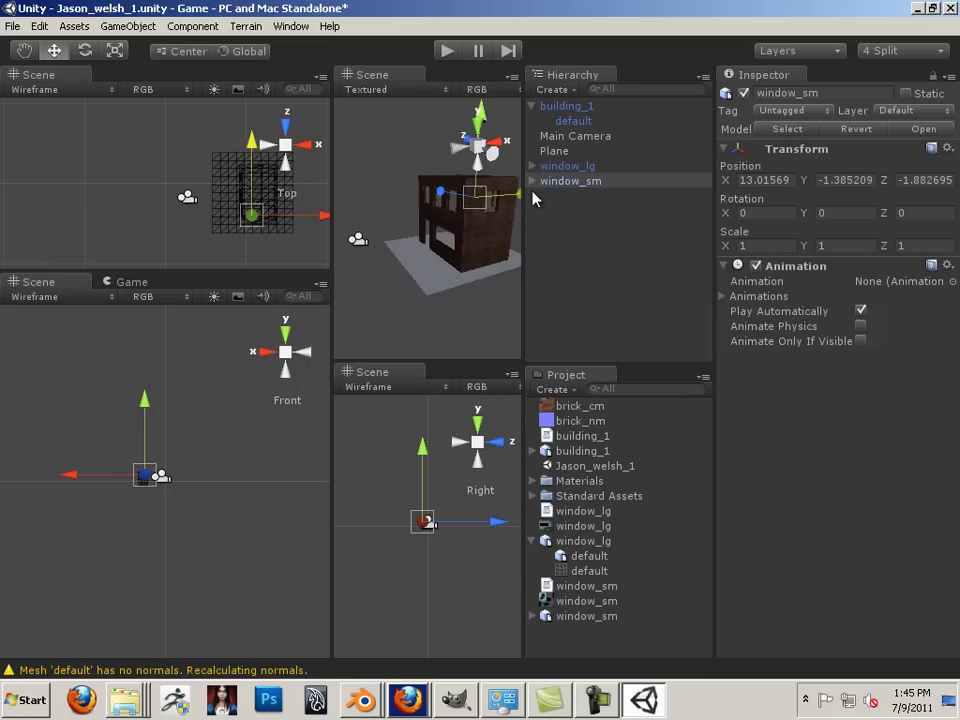
left_click_drag(441, 191, 427, 184)
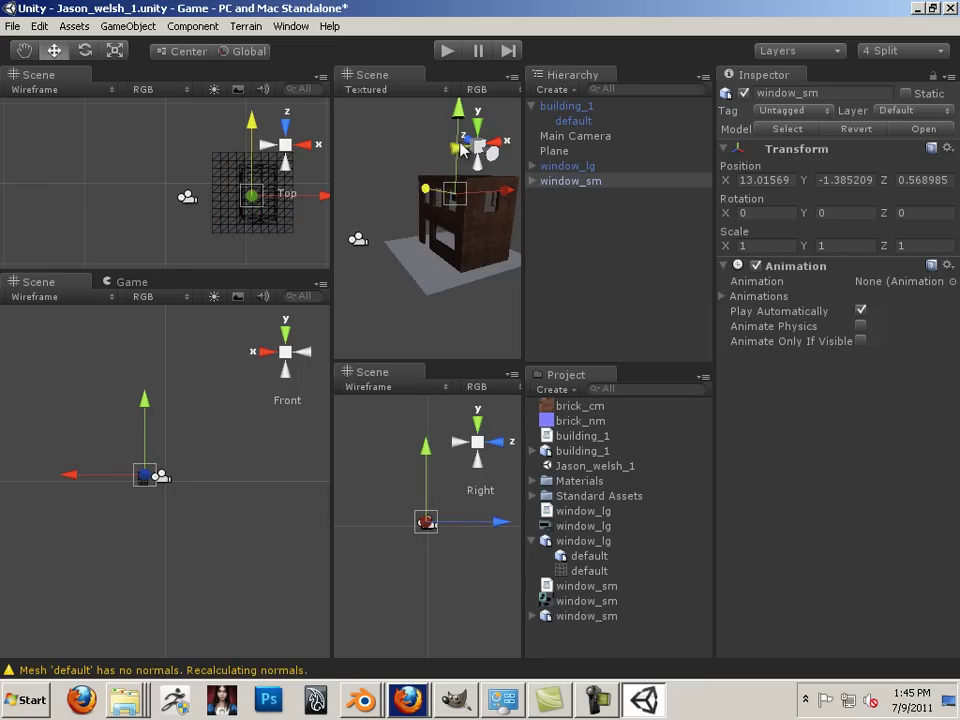
Step: Center window_sm on the middle upper window opening in a left view, at about Y -1.62 and Z 0.79
left_click(460, 145)
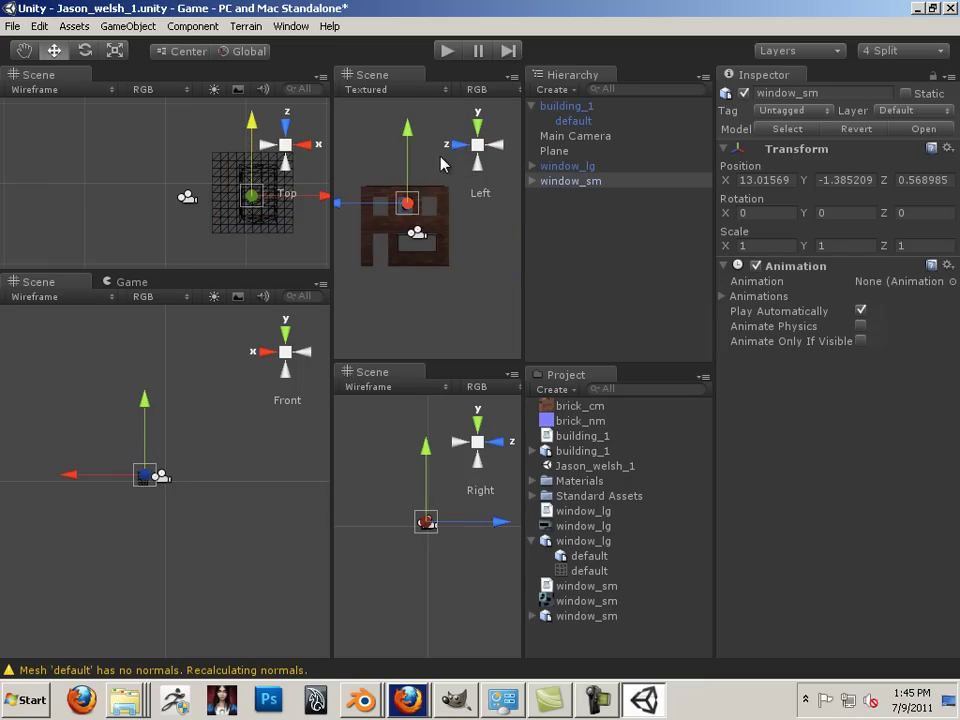
scroll(435, 163, "up", 3)
left_click_drag(425, 105, 425, 175)
left_click_drag(365, 247, 340, 234)
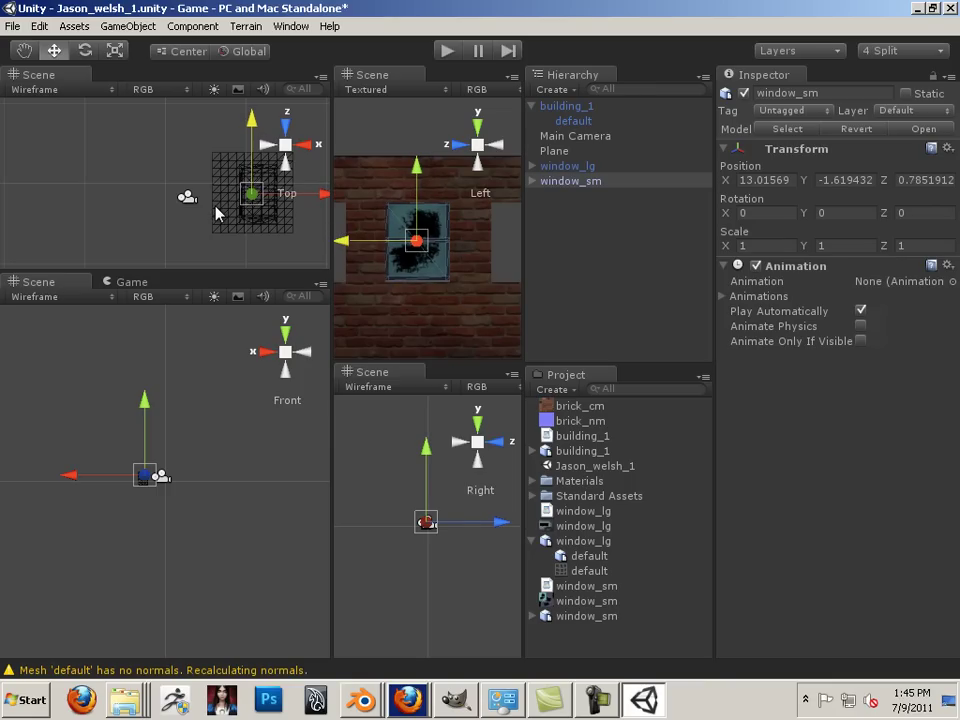
Step: Bring window_sm forward into the front wall at about X 11.71 and lower it slightly to about Y -1.64
scroll(218, 211, "up", 5)
left_click_drag(225, 187, 176, 186)
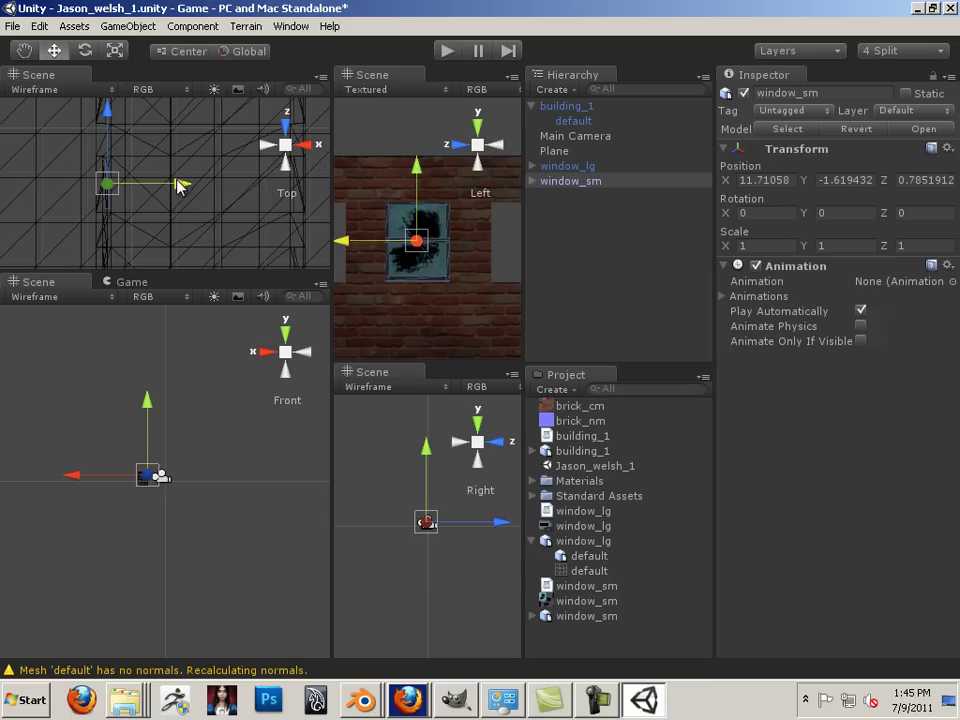
left_click_drag(416, 176, 416, 183)
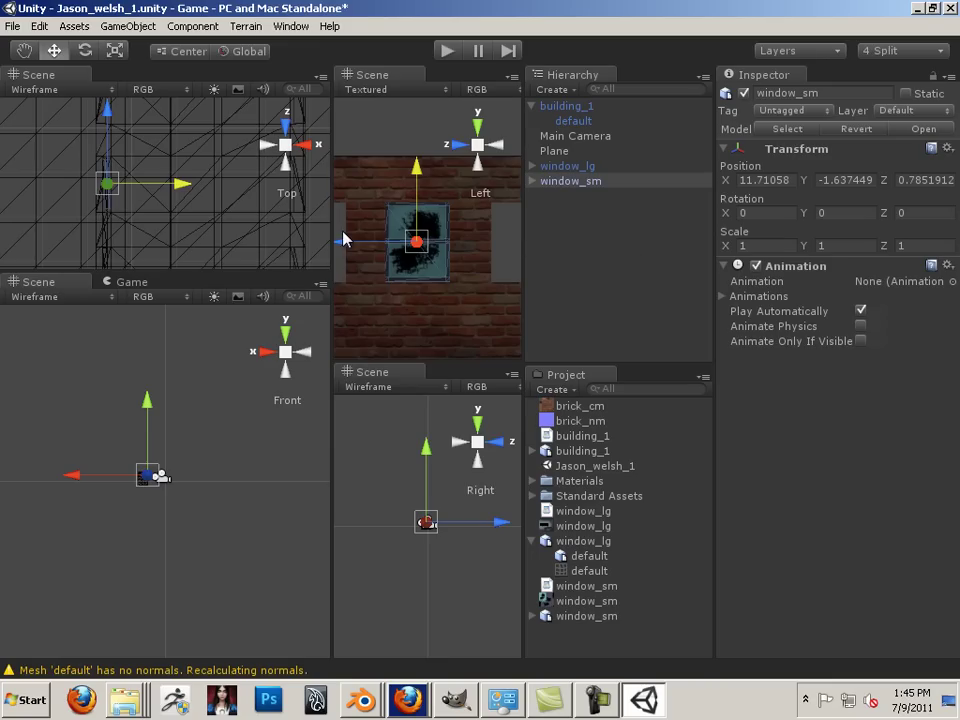
left_click_drag(331, 212, 190, 200)
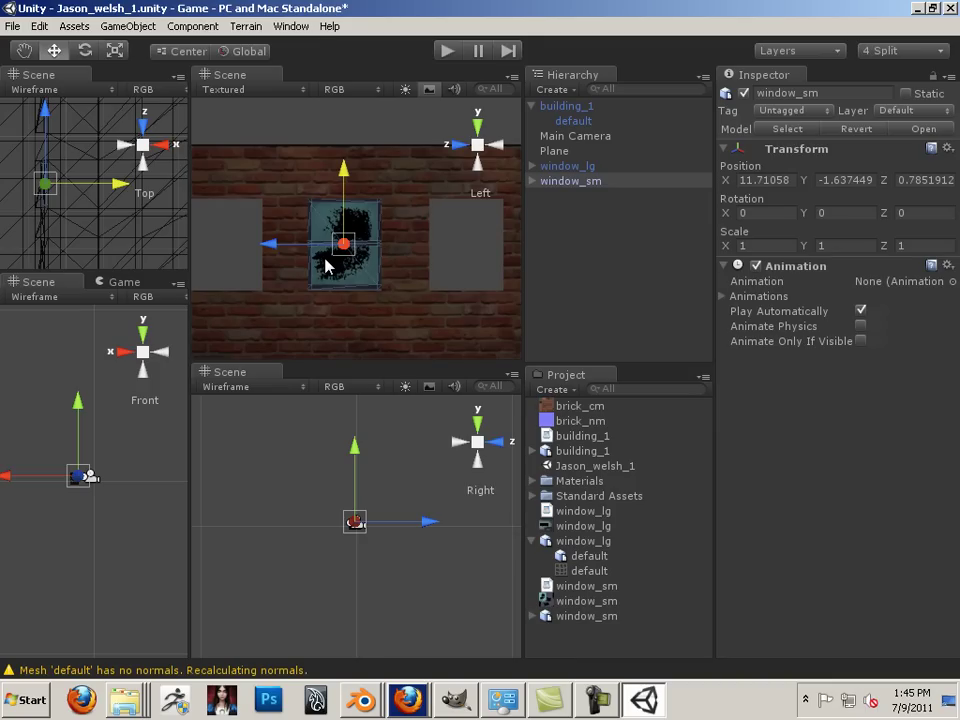
Step: Duplicate window_sm and move the copy along Z into the right upper opening of the front wall, at about Z -1.27
mouse_move(273, 247)
left_mouse_down()
mouse_move(381, 264)
mouse_move(273, 255)
left_mouse_up()
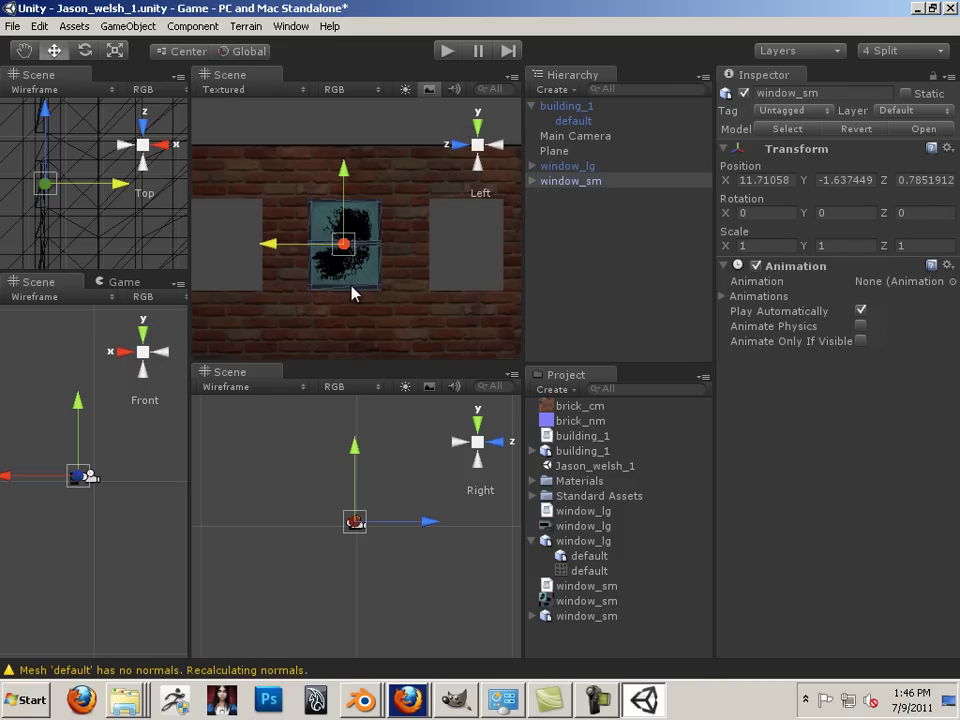
left_click(568, 183)
right_click(568, 183)
left_click(593, 222)
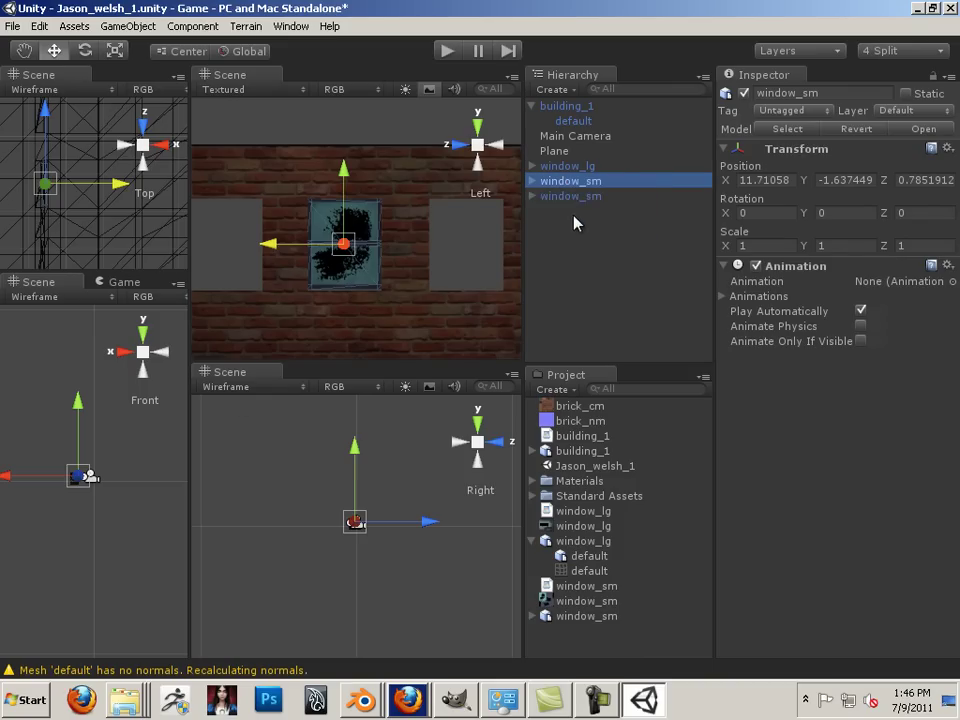
left_click_drag(281, 230, 400, 263)
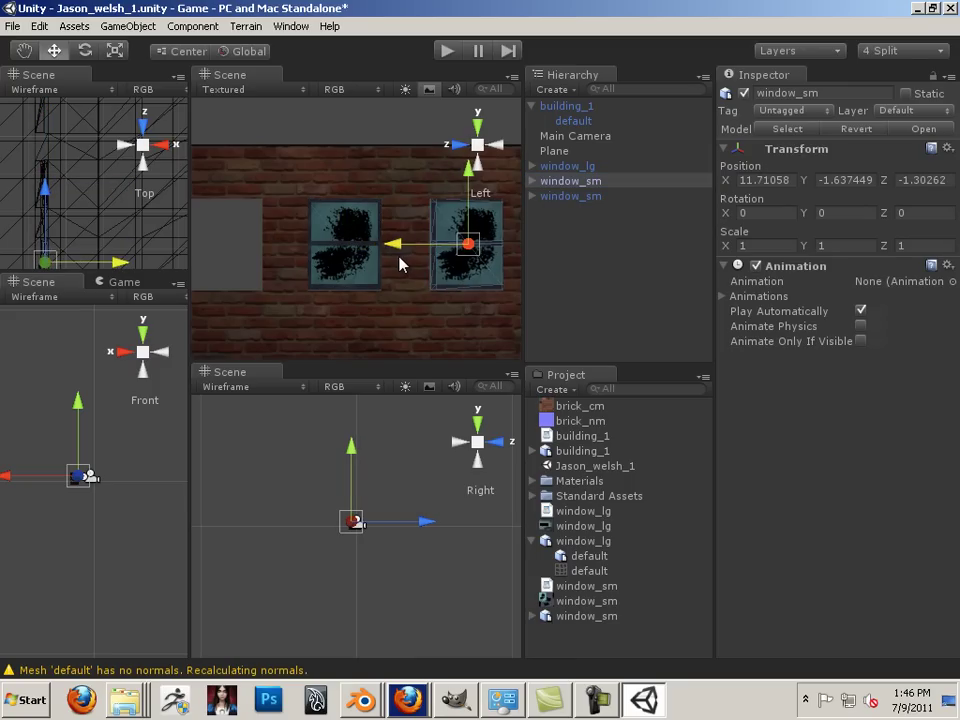
Step: Duplicate window_sm again and move the copy into the left upper opening of the front wall, at about Z 2.79
right_click(560, 183)
left_click(590, 228)
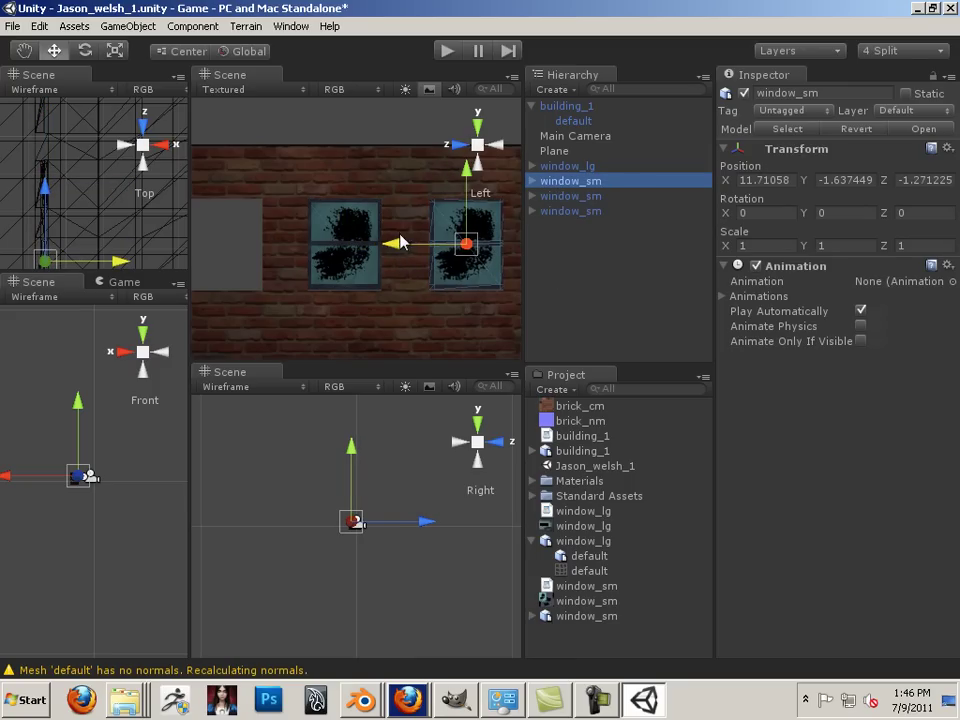
left_click_drag(388, 243, 155, 235)
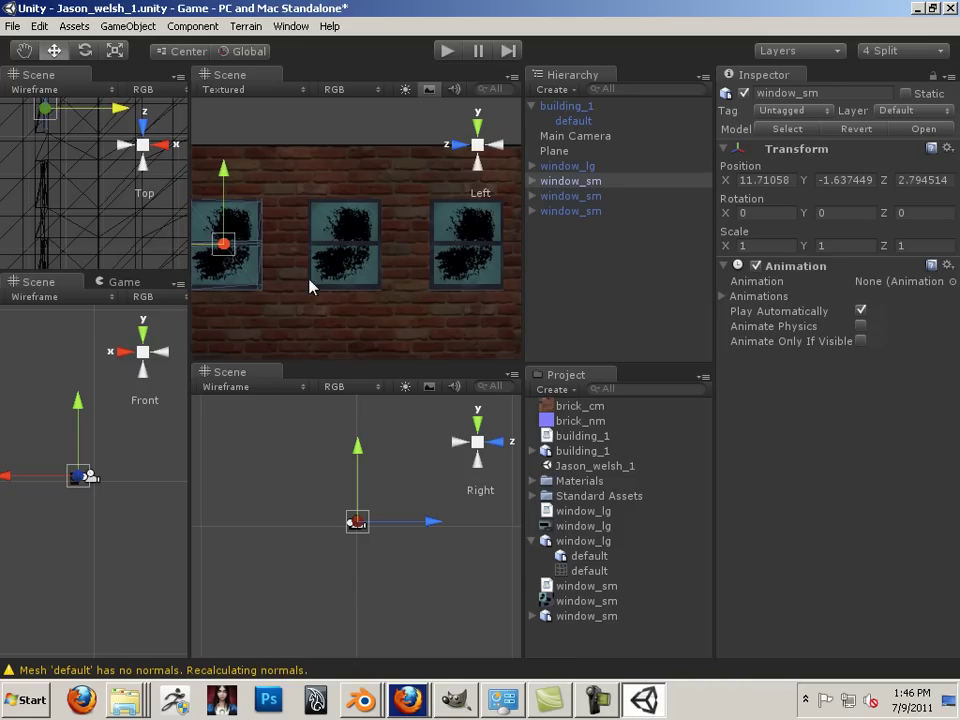
Step: Duplicate the three front window_sm objects together and move the copies along X into the opposite wall's openings, at about X 16.01
left_click(343, 270)
left_click(465, 275)
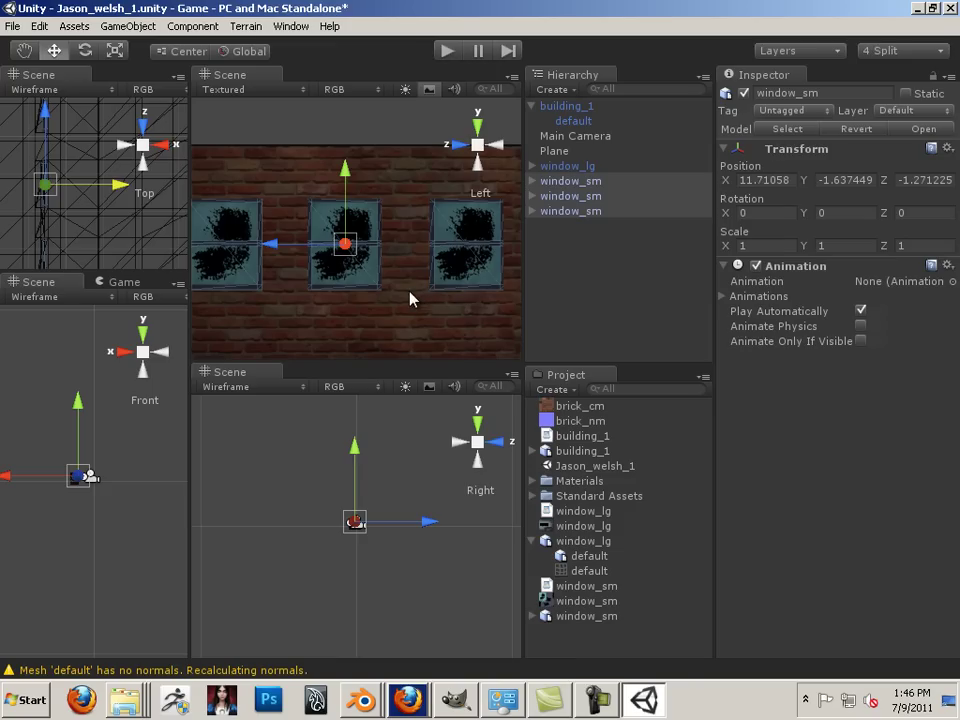
left_click_drag(429, 291, 385, 295, "alt")
key("super")
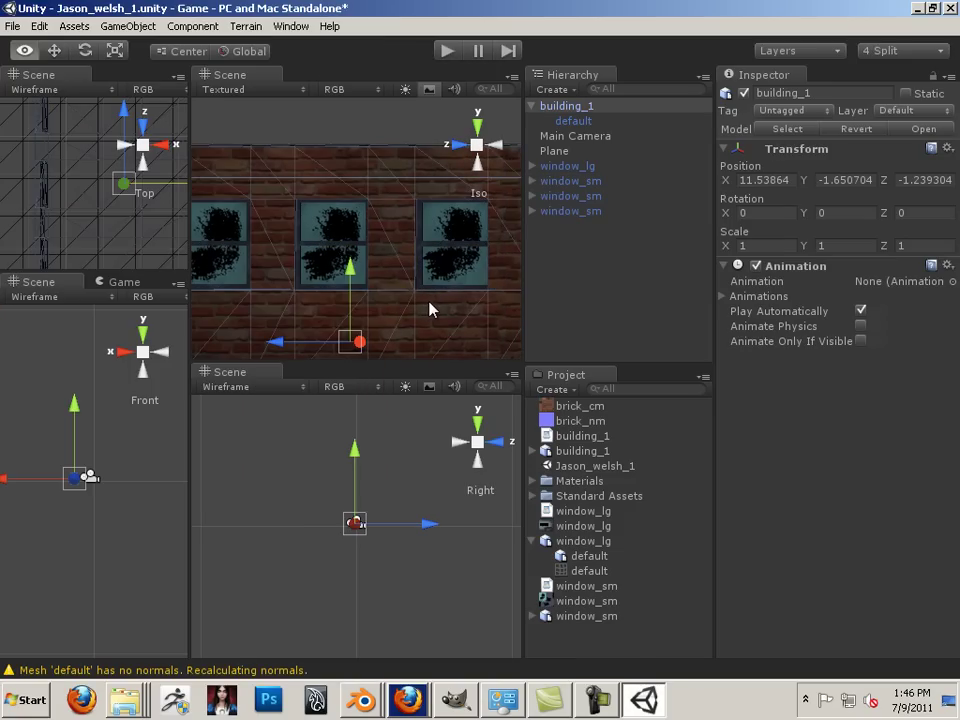
left_click(438, 274)
left_click(341, 261, "shift")
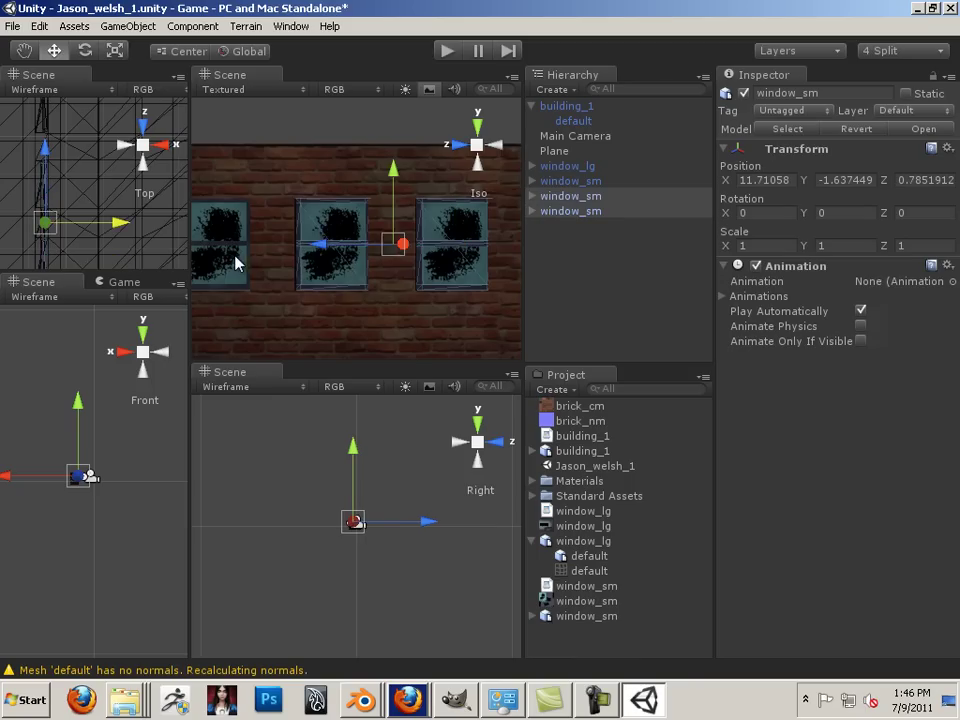
left_click(235, 256, "shift")
left_click_drag(377, 303, 296, 286, "alt")
right_click(578, 196)
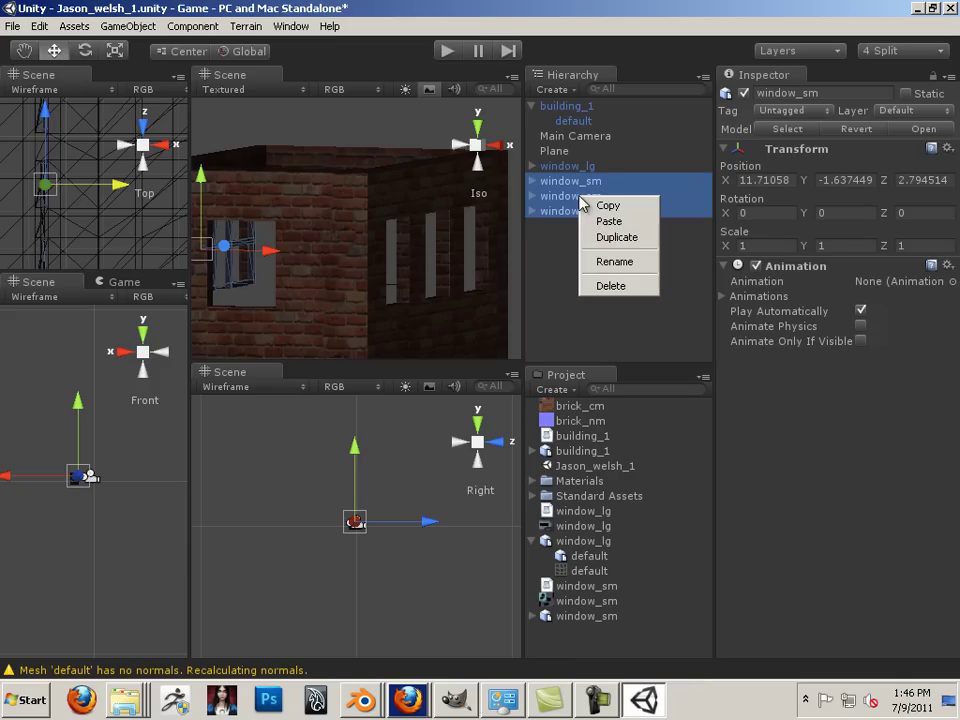
left_click(597, 238)
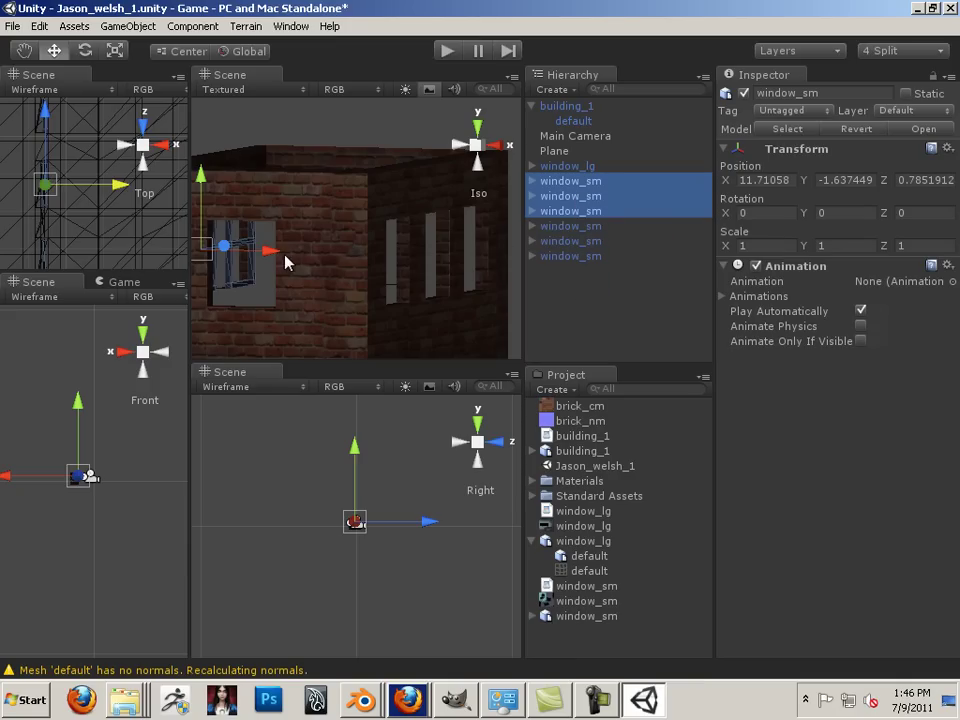
left_click_drag(272, 256, 499, 341)
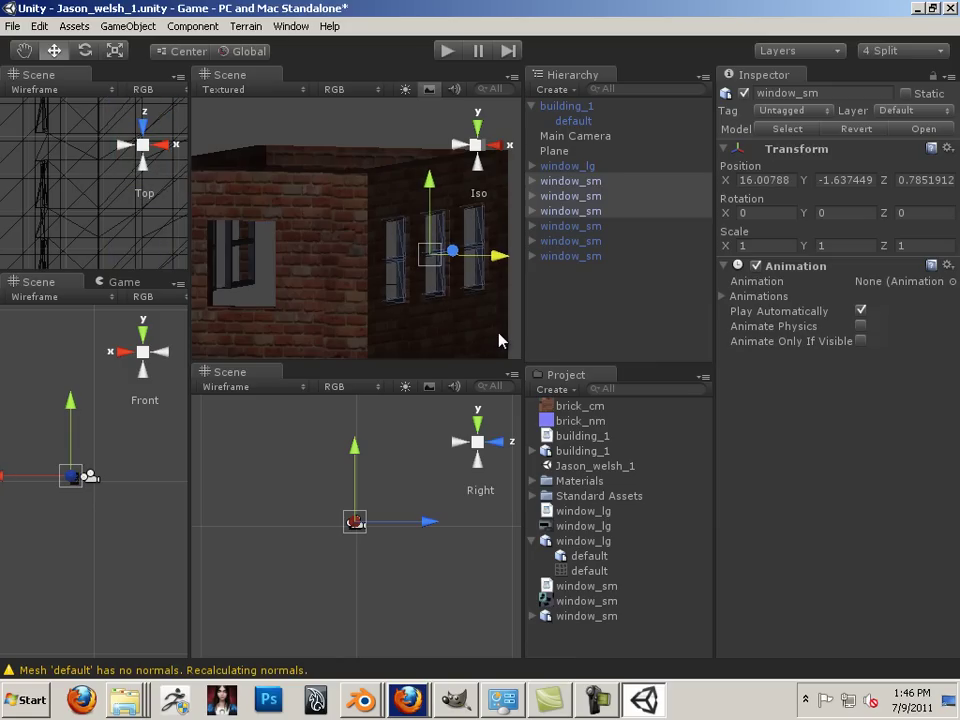
Step: Duplicate the window_sm nearest the corner on the back wall and move the copy along Z past the corner to about Z -4.06
left_click_drag(386, 296, 333, 323, "alt")
left_click(368, 311)
left_click(349, 300)
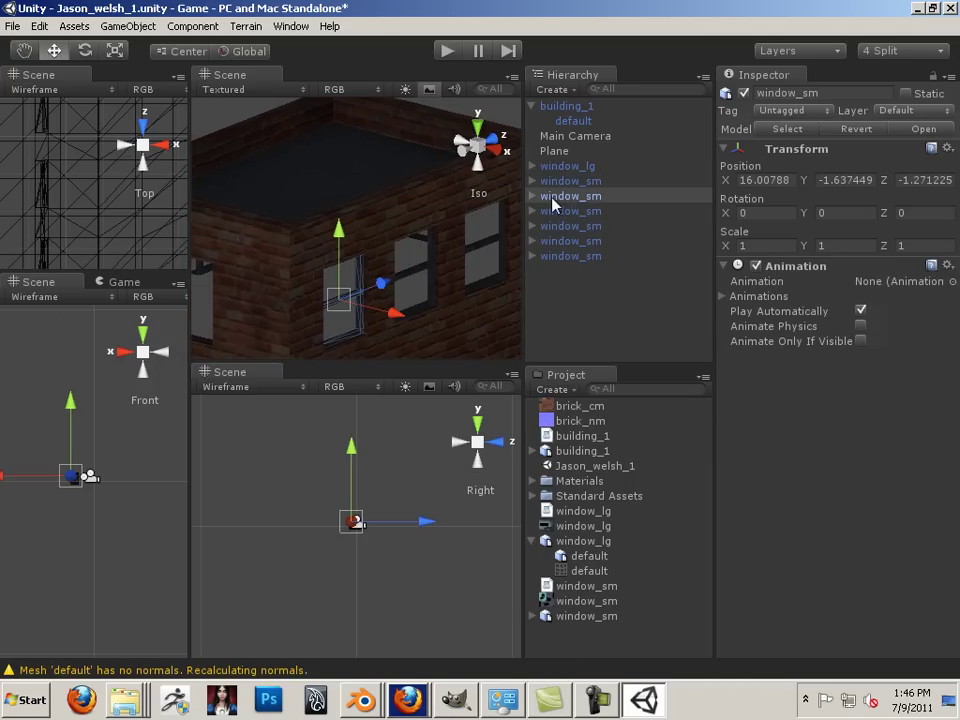
right_click(553, 198)
left_click(570, 236)
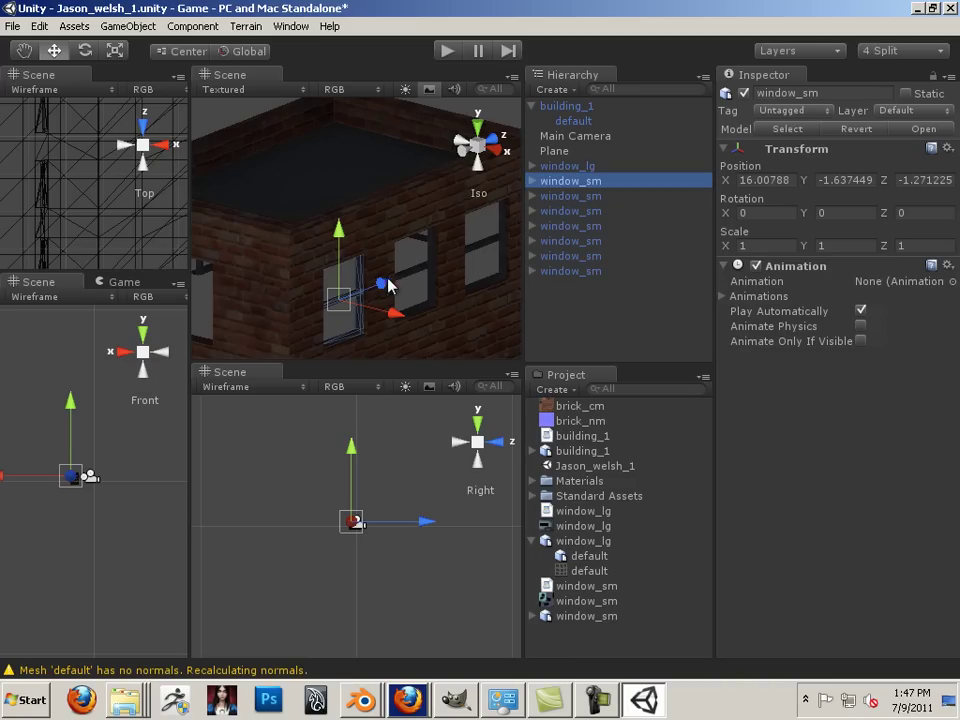
left_click_drag(388, 286, 292, 311)
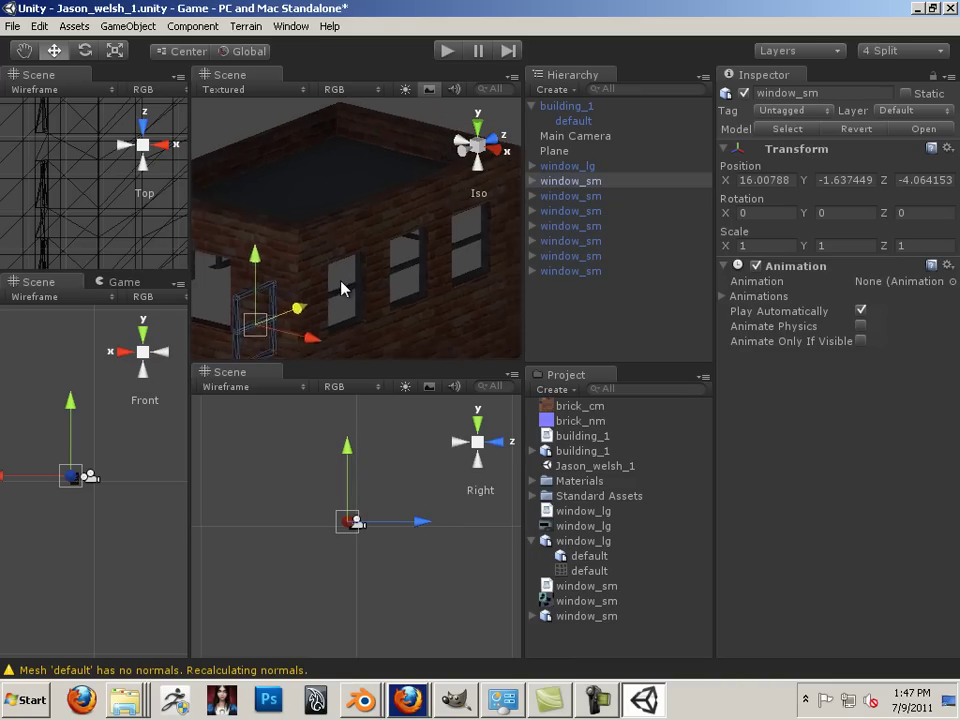
Step: Rotate the copied window_sm to 90 degrees around Y so it faces the side wall
left_click_drag(341, 288, 200, 150, "alt")
left_click(85, 50)
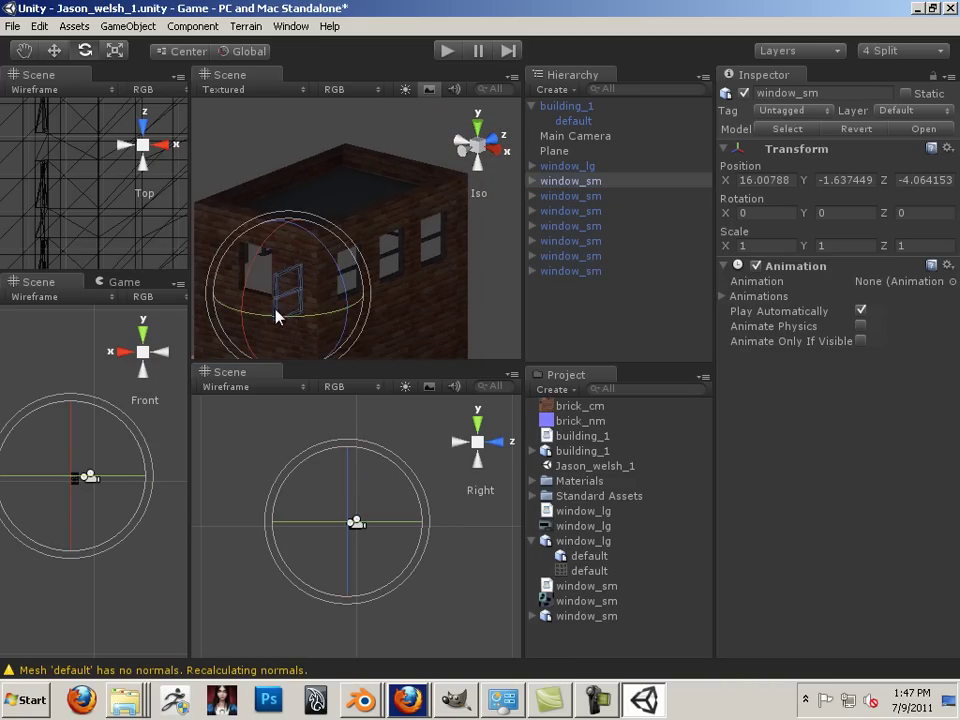
left_click_drag(279, 316, 200, 310)
left_click(847, 214)
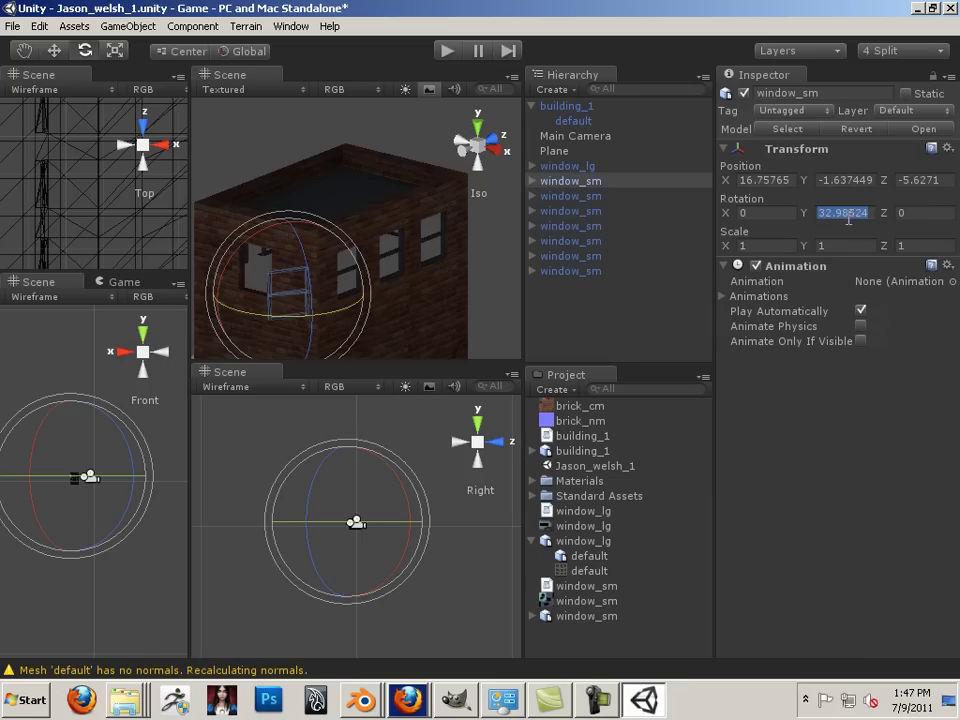
type("90")
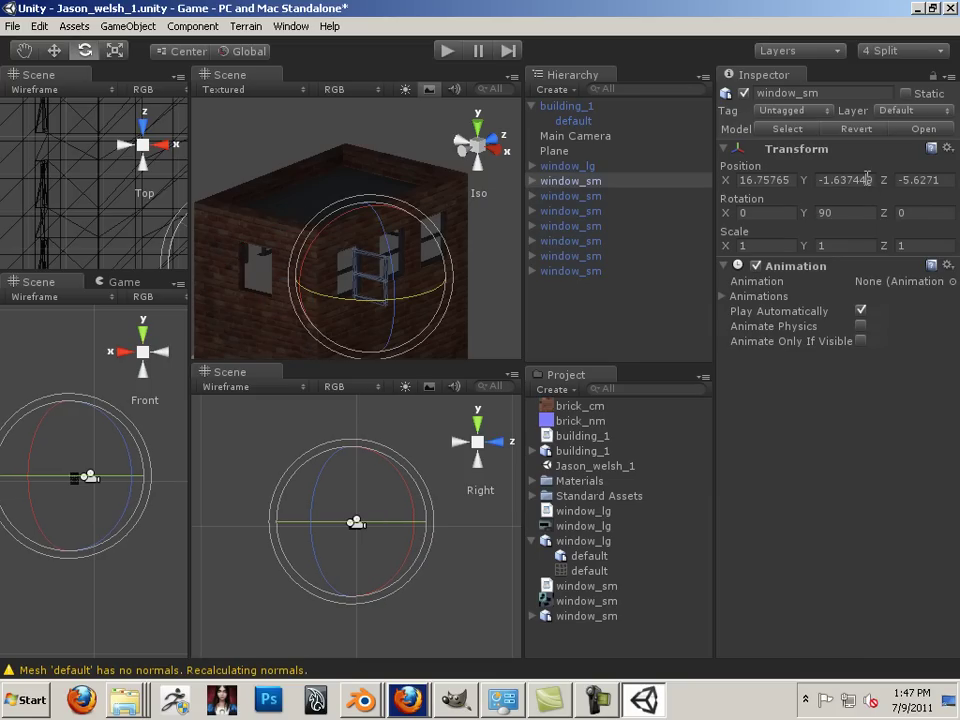
left_click(854, 183)
left_click(850, 183)
Step: Switch the transform handles to Local and move the rotated window_sm in front of the side wall opening, at about X 13.58 and Z -7.43
left_click(53, 48)
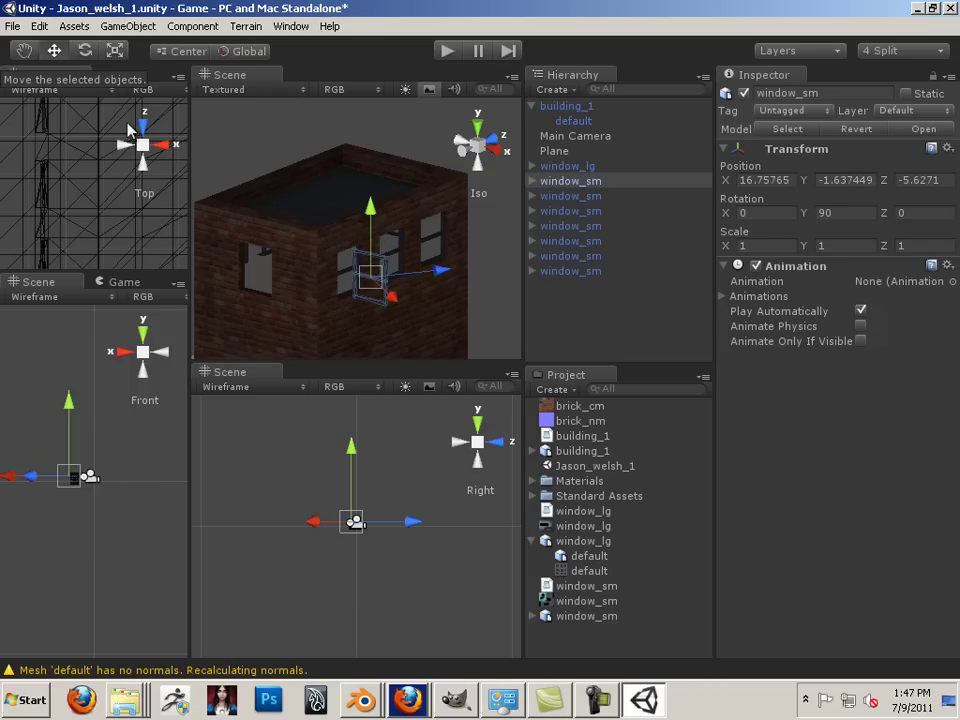
left_click_drag(392, 294, 276, 314, "alt")
right_click_drag(276, 314, 363, 255, "alt")
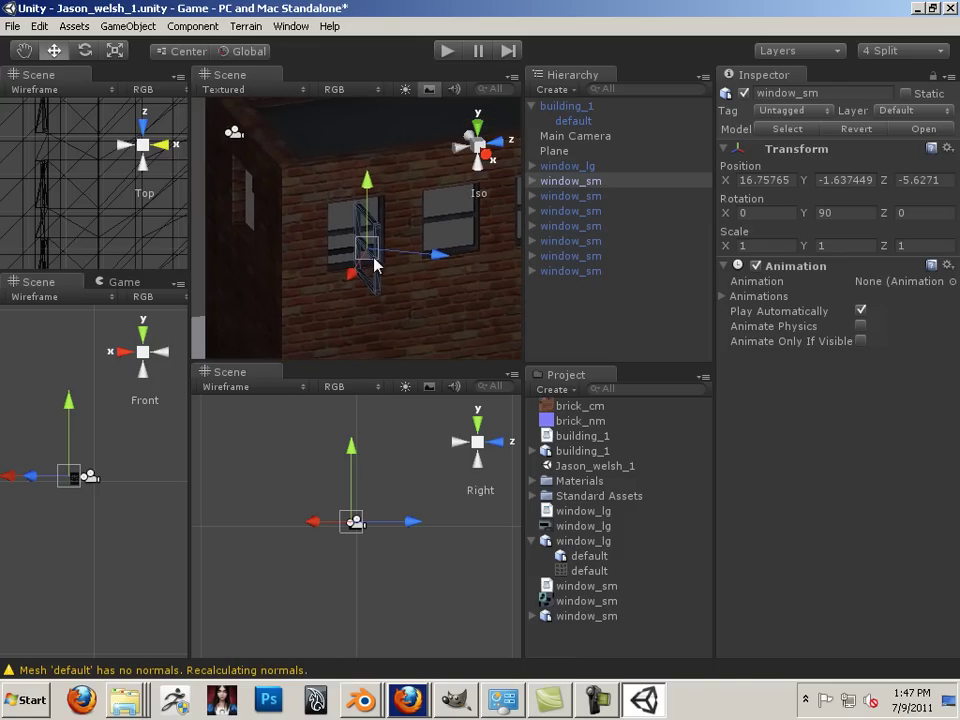
left_click_drag(445, 256, 340, 250)
left_click(246, 53)
left_click(244, 53)
left_click(247, 52)
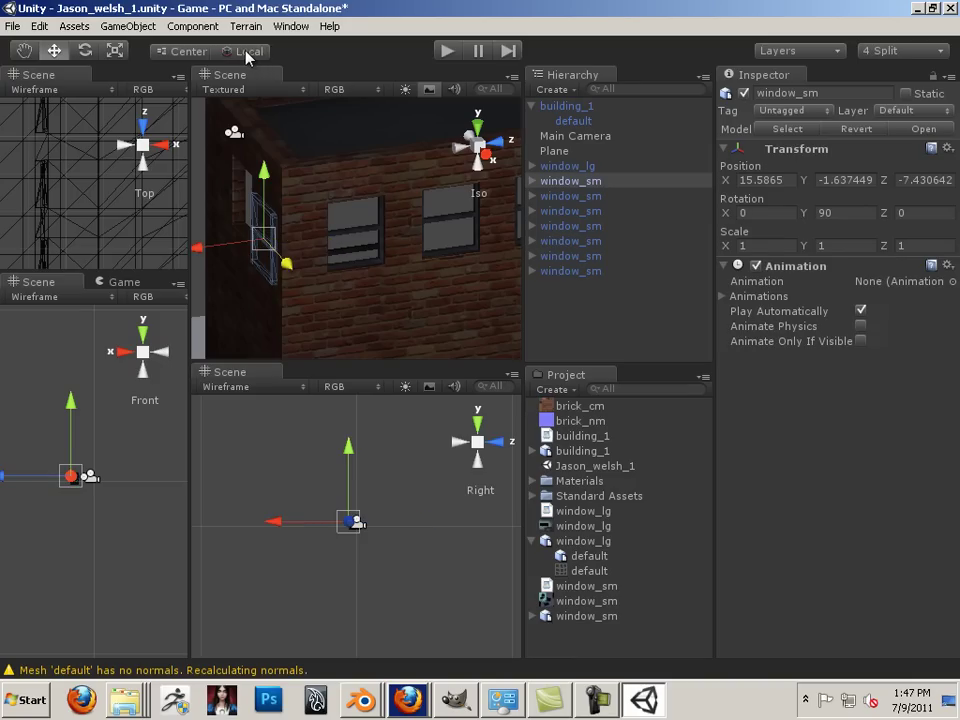
left_click_drag(287, 263, 401, 313)
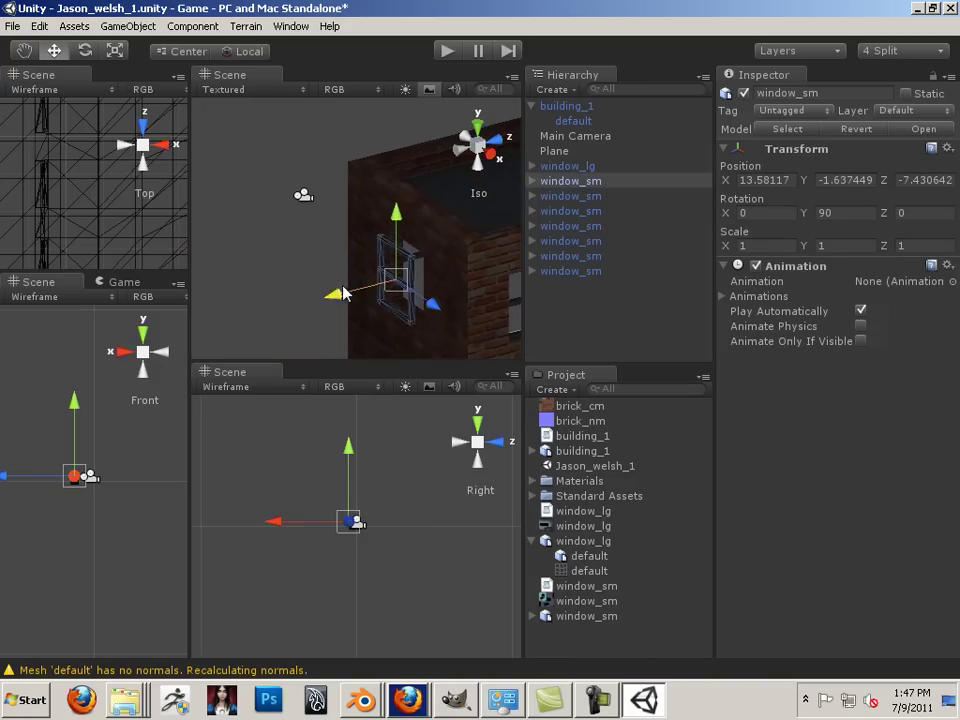
Step: Push the rotated window_sm into the side wall opening at about Z -6.99 and lower it to about Y -1.66
left_click_drag(338, 294, 500, 291)
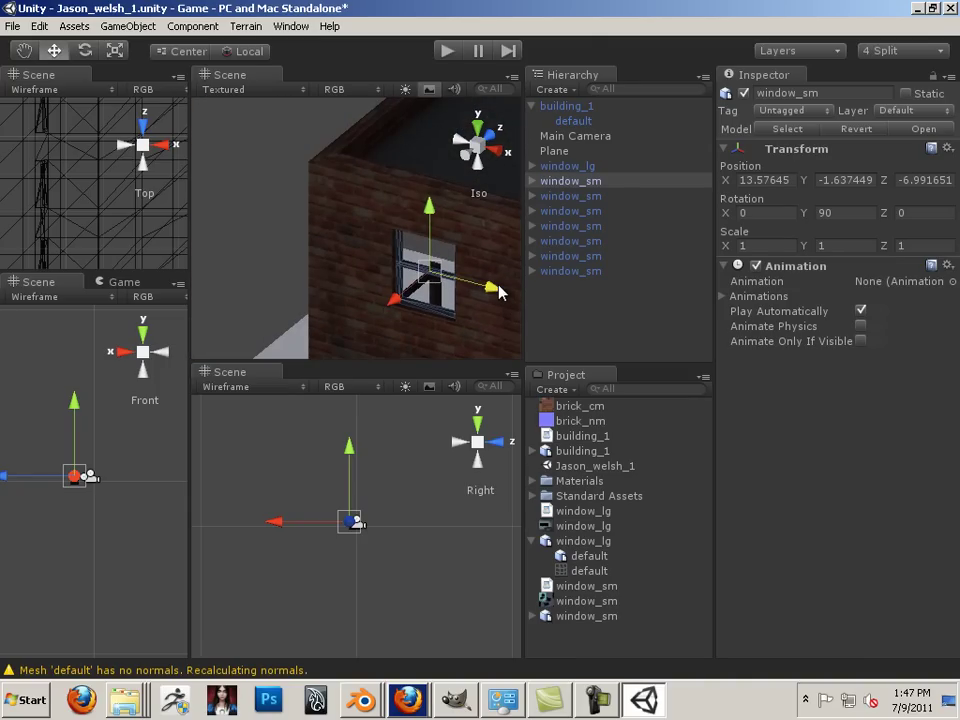
left_click_drag(429, 213, 429, 209)
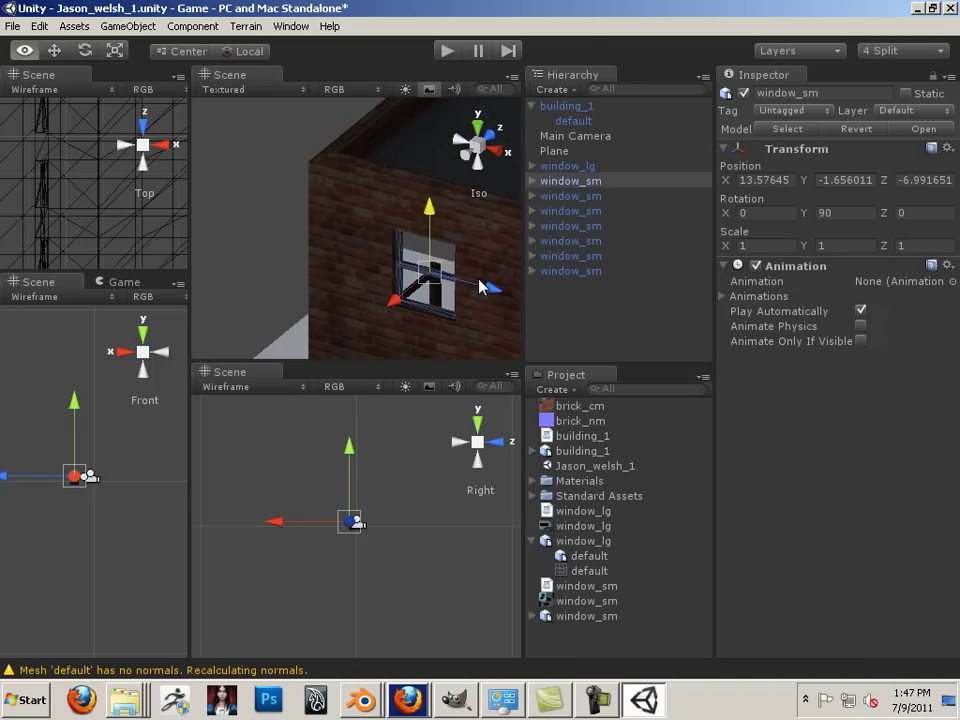
left_click_drag(483, 258, 442, 270, "alt")
Step: Duplicate the side window_sm and move the copy across the building into the opposite side wall's opening, at about Z -0.07
left_click_drag(190, 207, 333, 230)
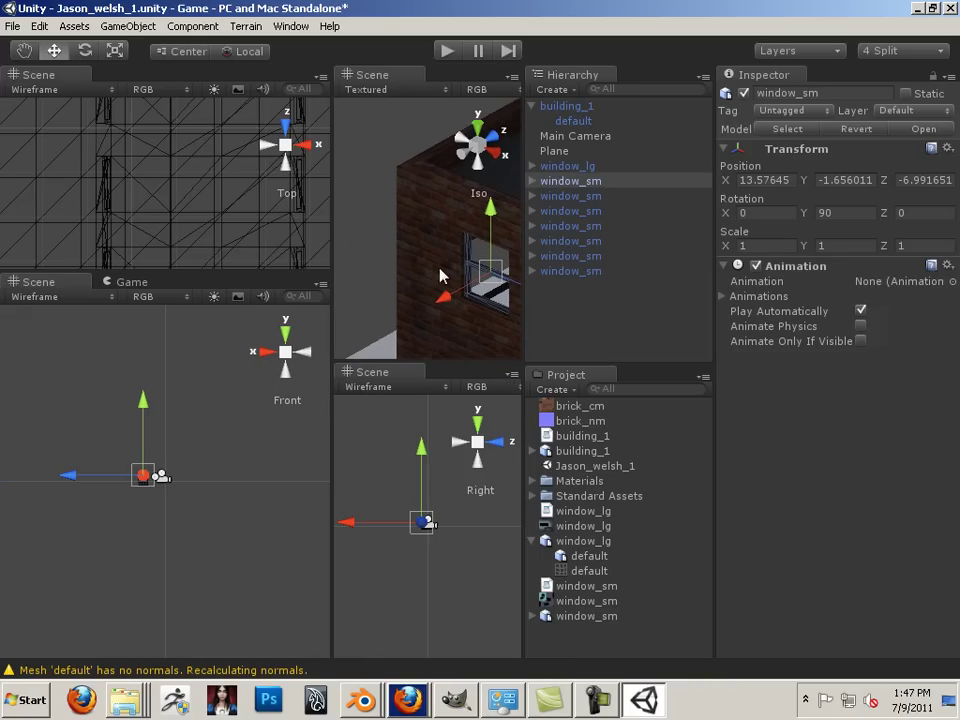
left_click_drag(205, 273, 200, 457)
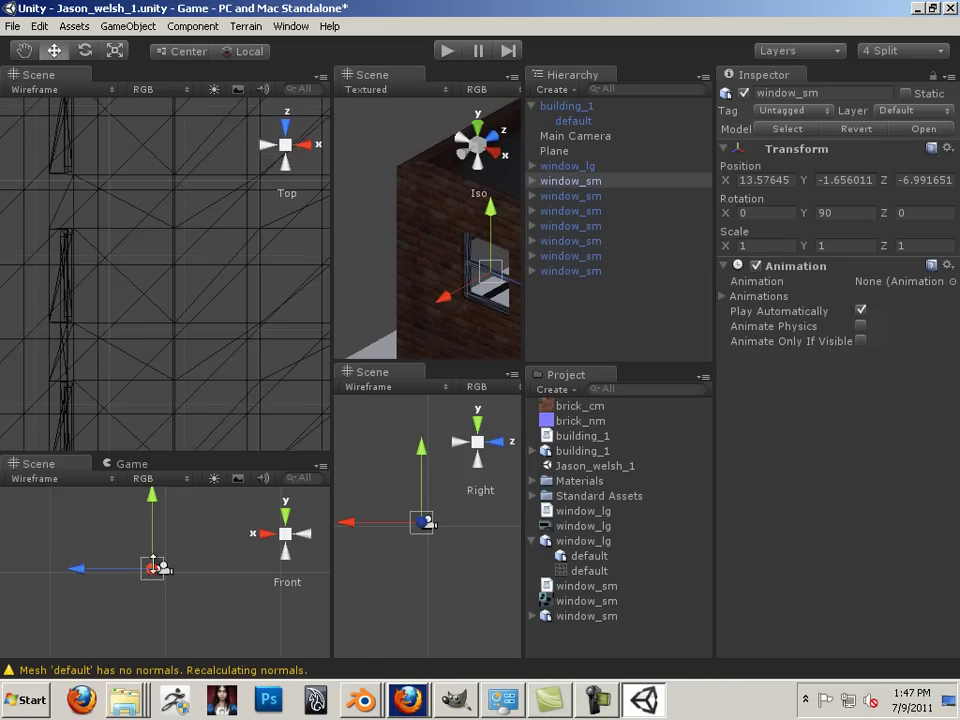
scroll(176, 360, "down", 5)
left_click_drag(183, 335, 182, 344)
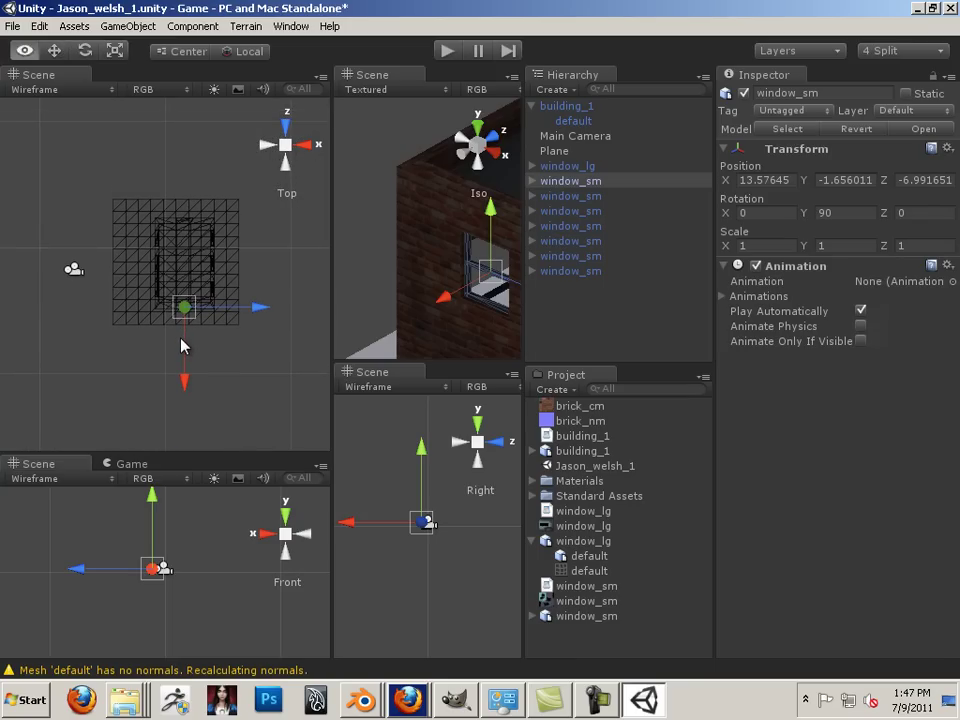
key("w")
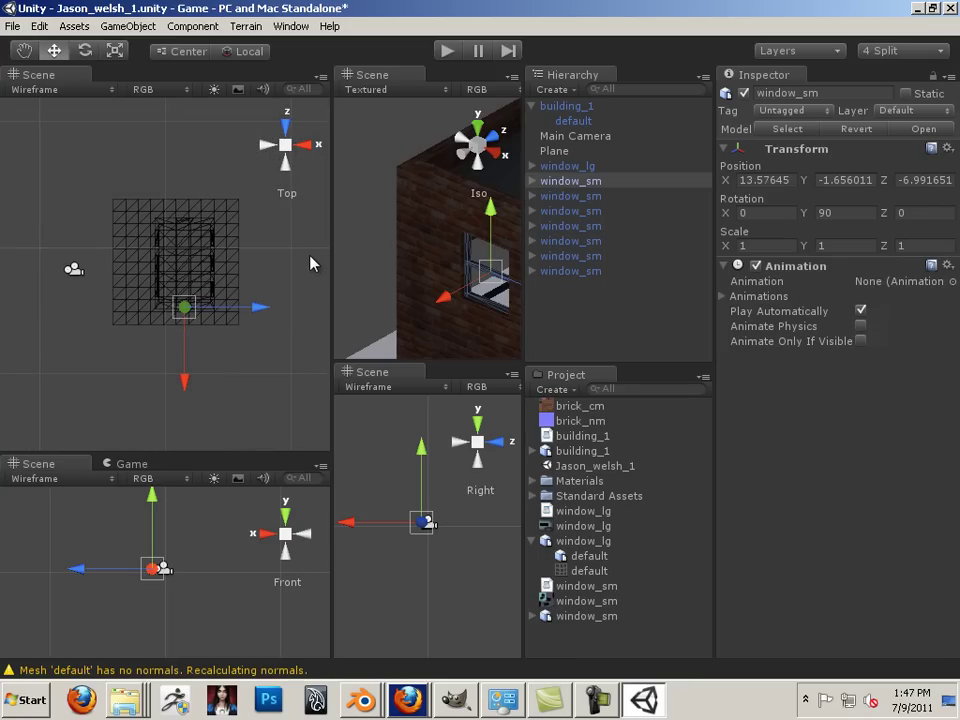
right_click(570, 182)
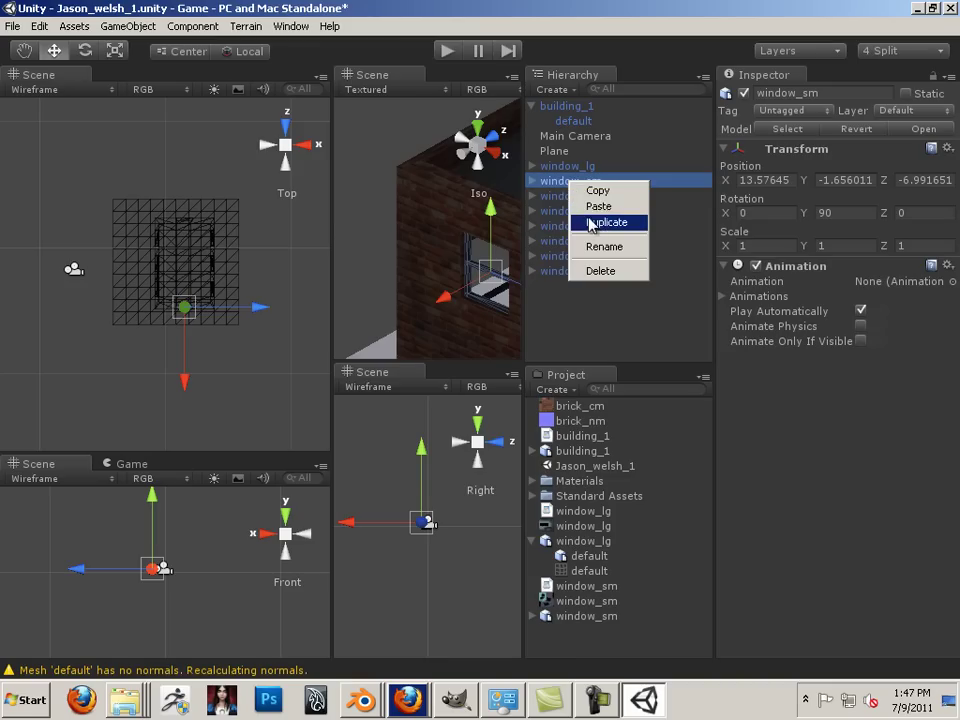
left_click(595, 221)
left_click_drag(184, 373, 293, 285)
left_click_drag(450, 240, 425, 239, "alt")
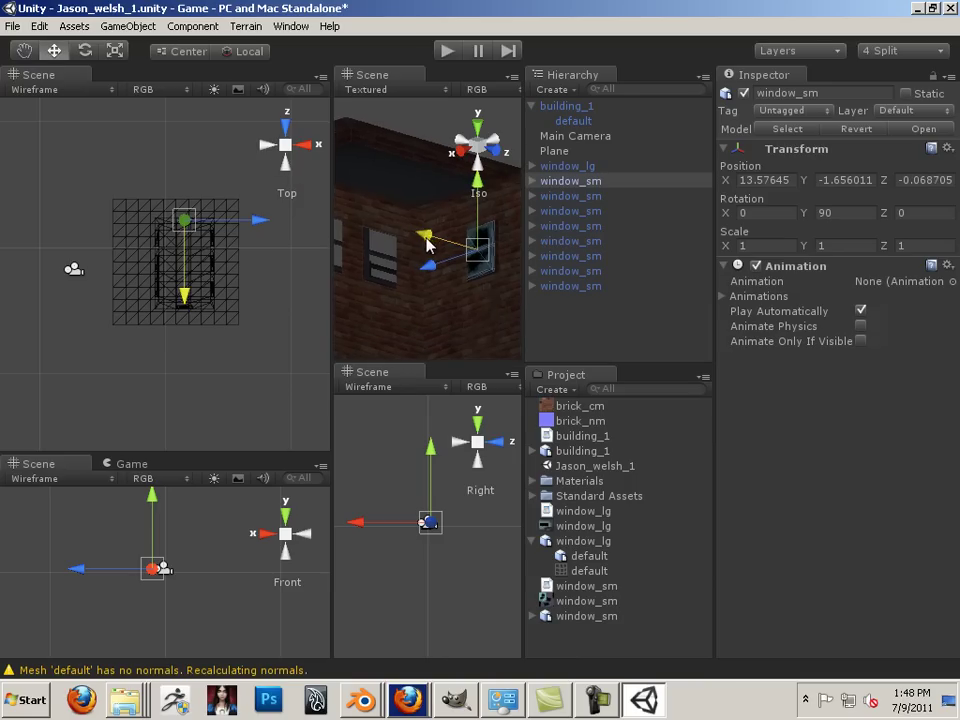
Step: Widen the textured scene view again and run the game to check the windows on the building's front
left_click_drag(330, 256, 193, 257)
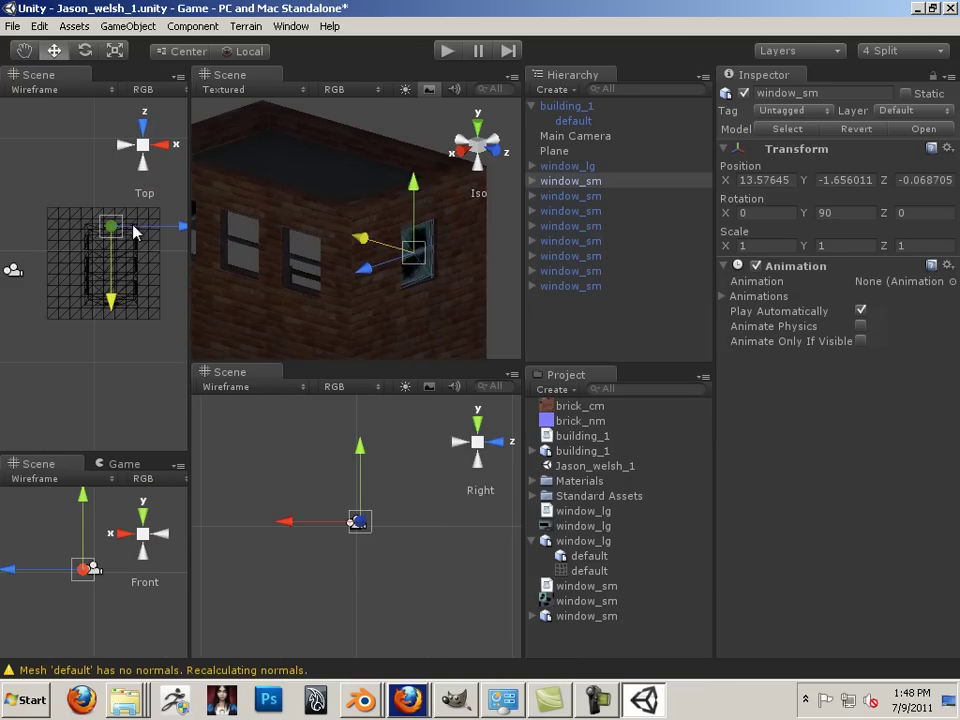
scroll(304, 281, "down", 5)
left_click_drag(304, 281, 285, 274, "alt")
right_click_drag(285, 274, 448, 289, "alt")
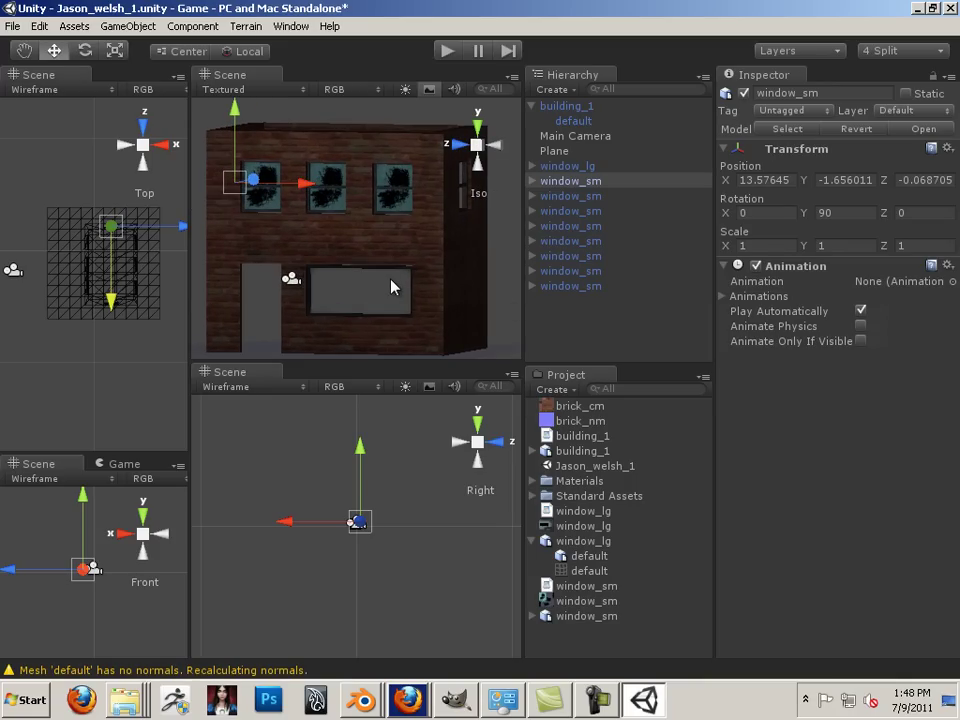
left_click(447, 51)
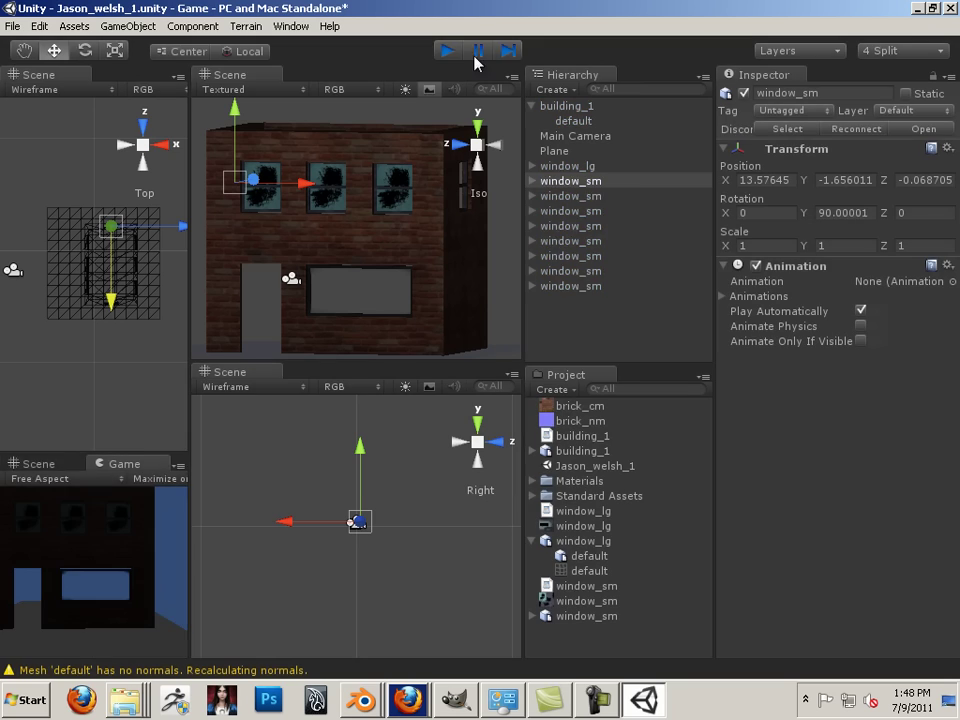